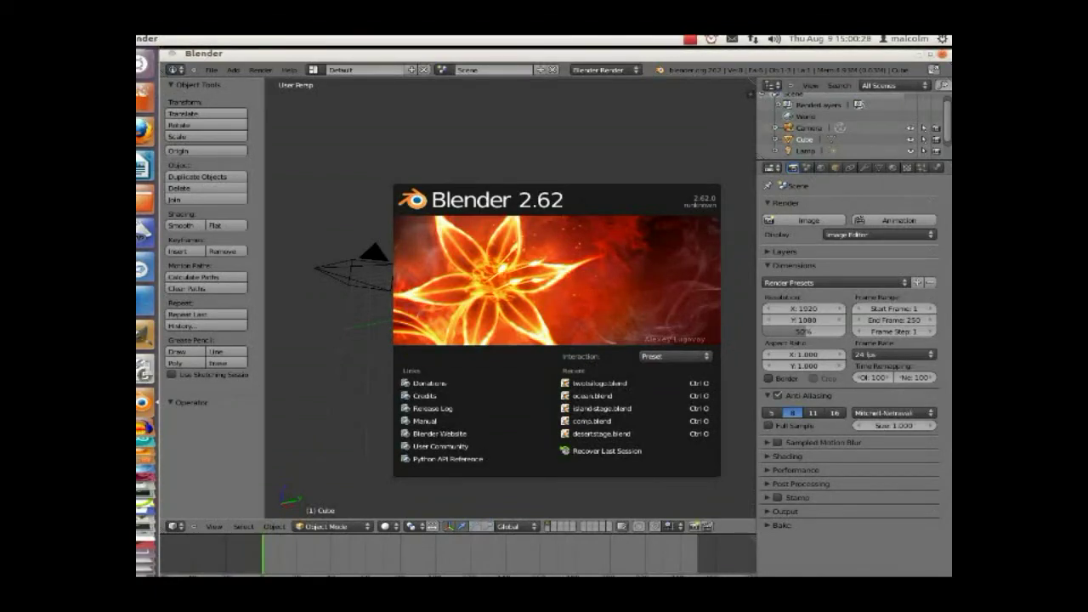
Scale the default cube by about 5.07 along X and about 5.43 along Y to form a wide slab
key(Escape)
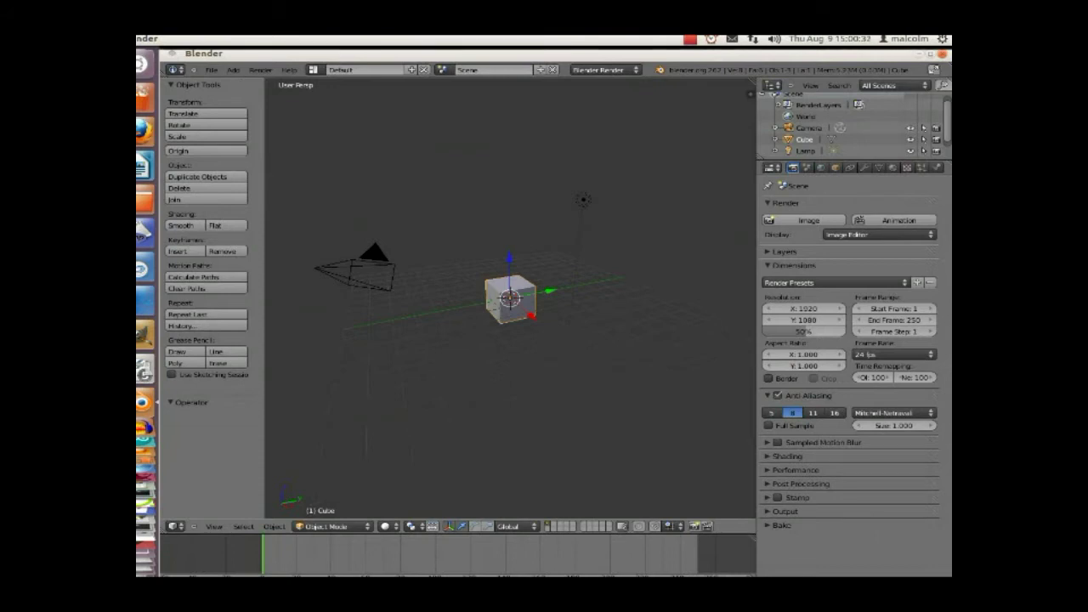
click(487, 526)
drag(534, 318, 596, 432)
key(s)
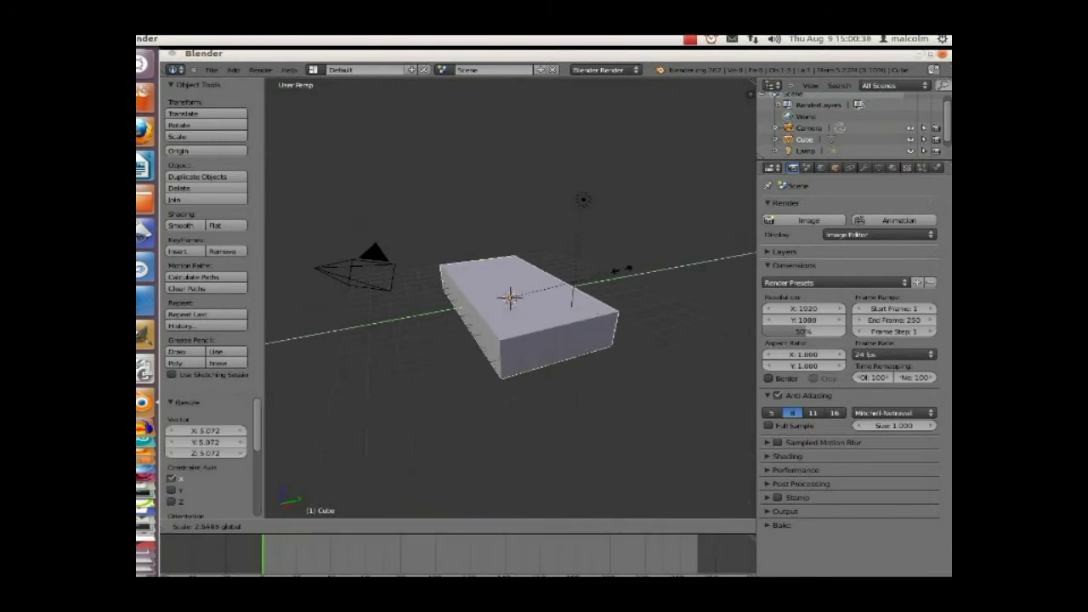
click(733, 244)
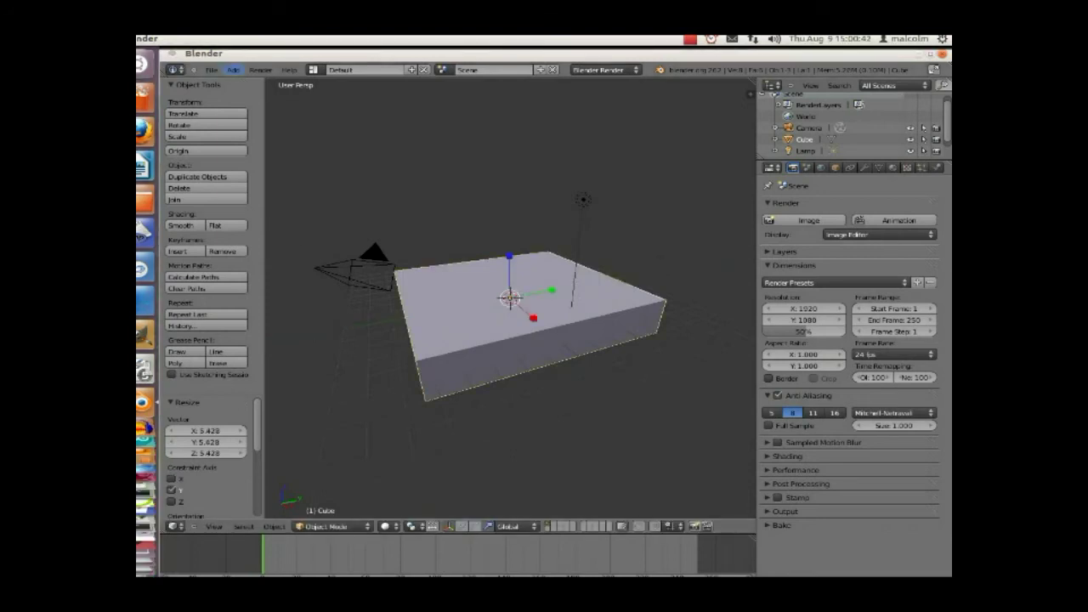
Add a Monkey mesh at the slab's centre and scale it uniformly by about 3.7
click(233, 70)
mouse_move(242, 82)
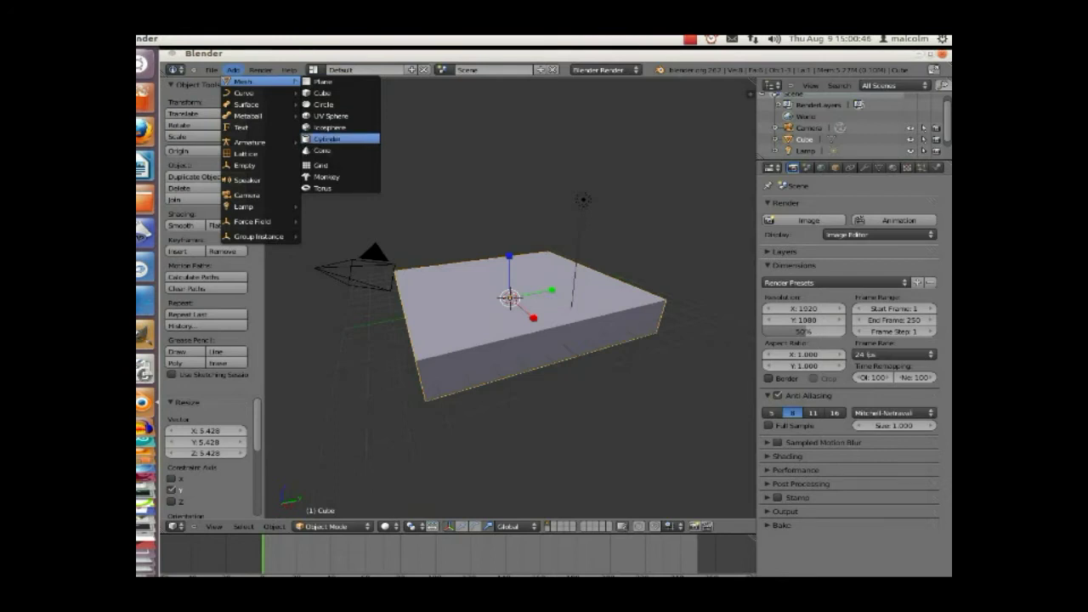
click(326, 176)
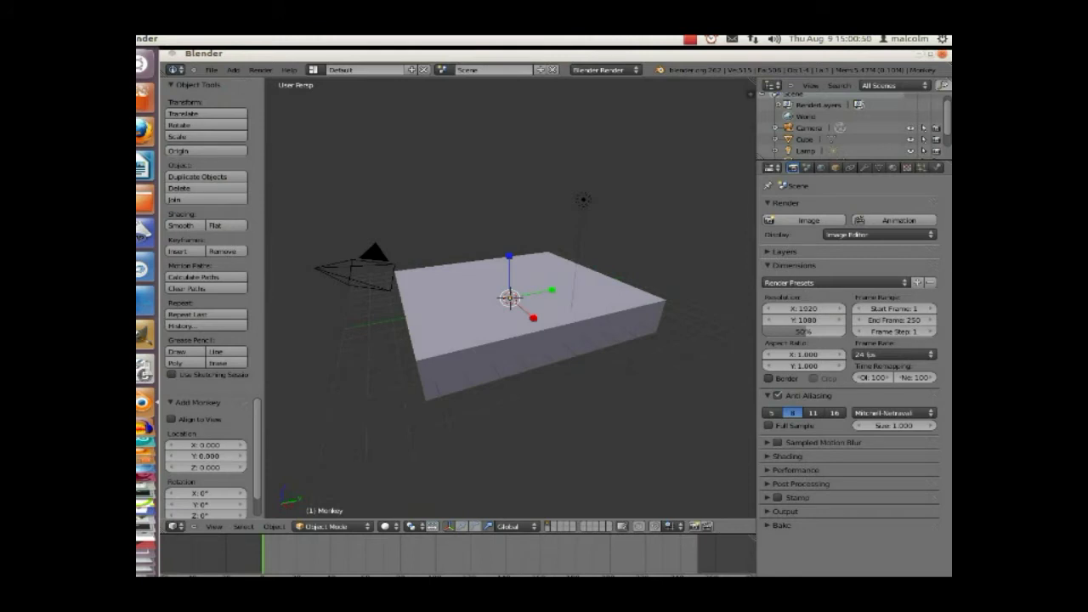
key(s)
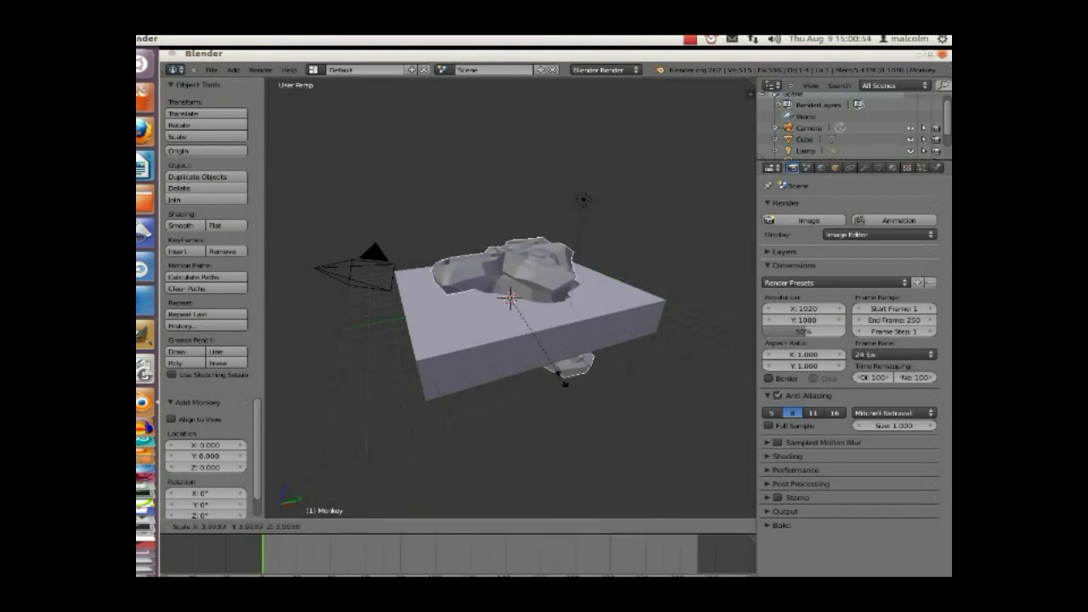
click(559, 375)
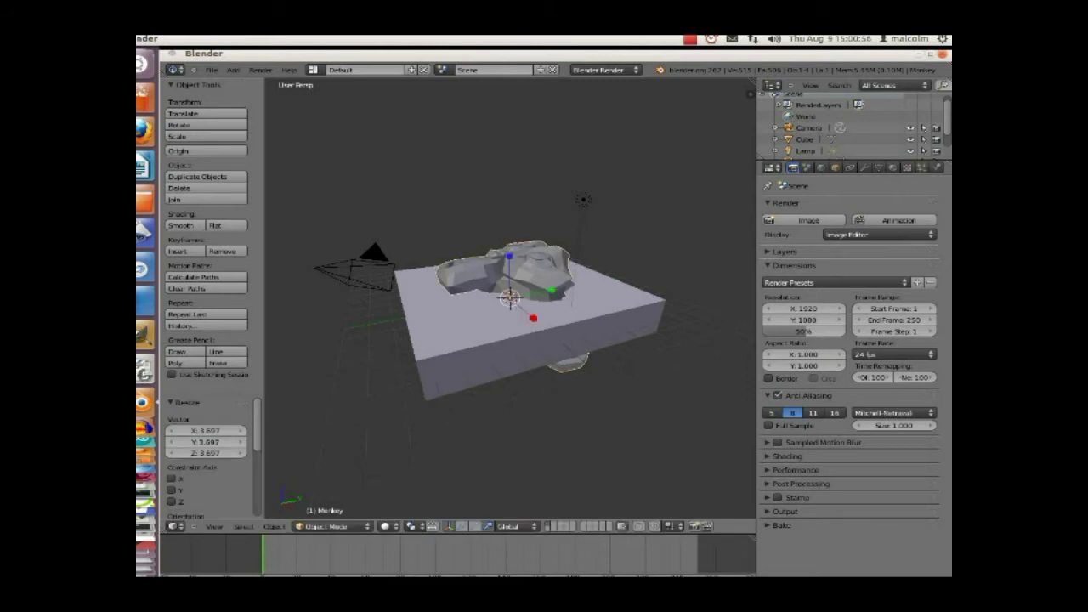
Raise the monkey about 2.45 units along Z so its face rises out of the slab
middle_drag(558, 375, 580, 306)
middle_drag(556, 264, 498, 370)
click(462, 526)
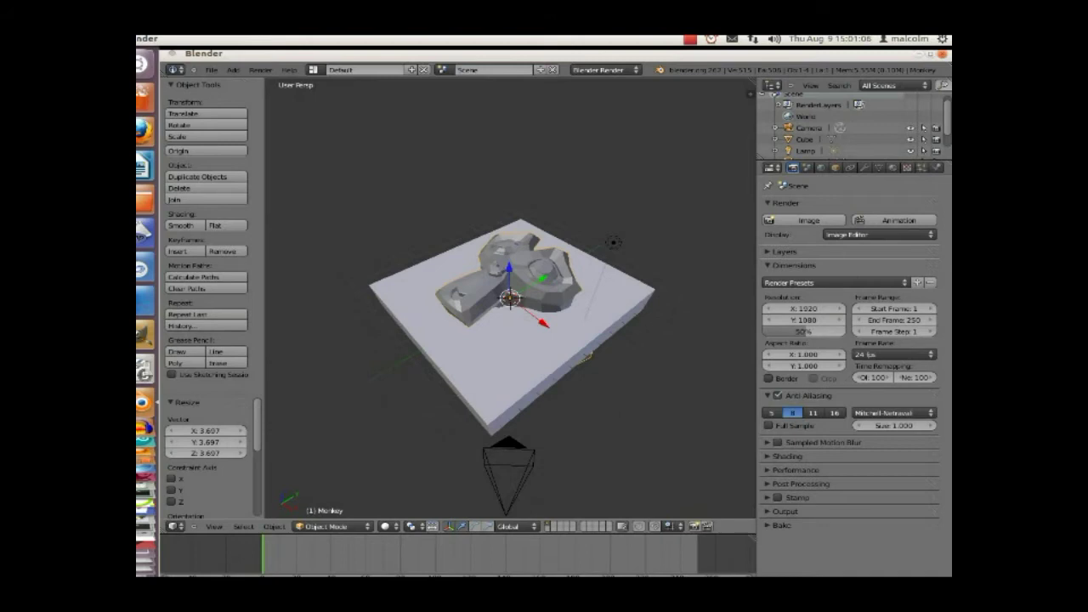
mouse_move(509, 268)
mouse_down()
mouse_move(510, 306)
mouse_move(510, 251)
mouse_up()
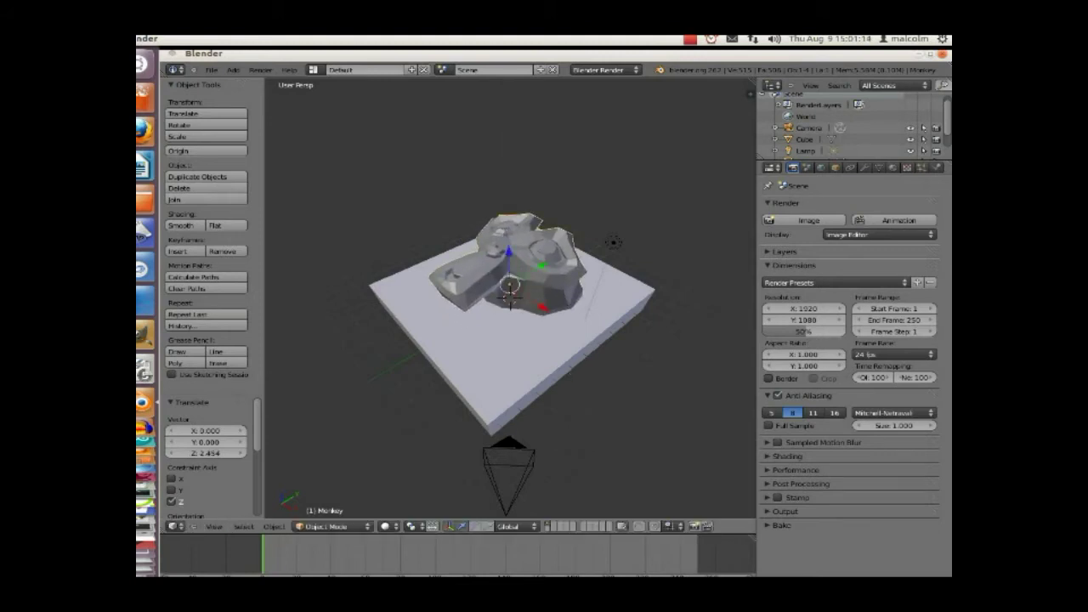
Thicken the slab along Z and raise it about 1.04 units around the monkey
right_click(510, 295)
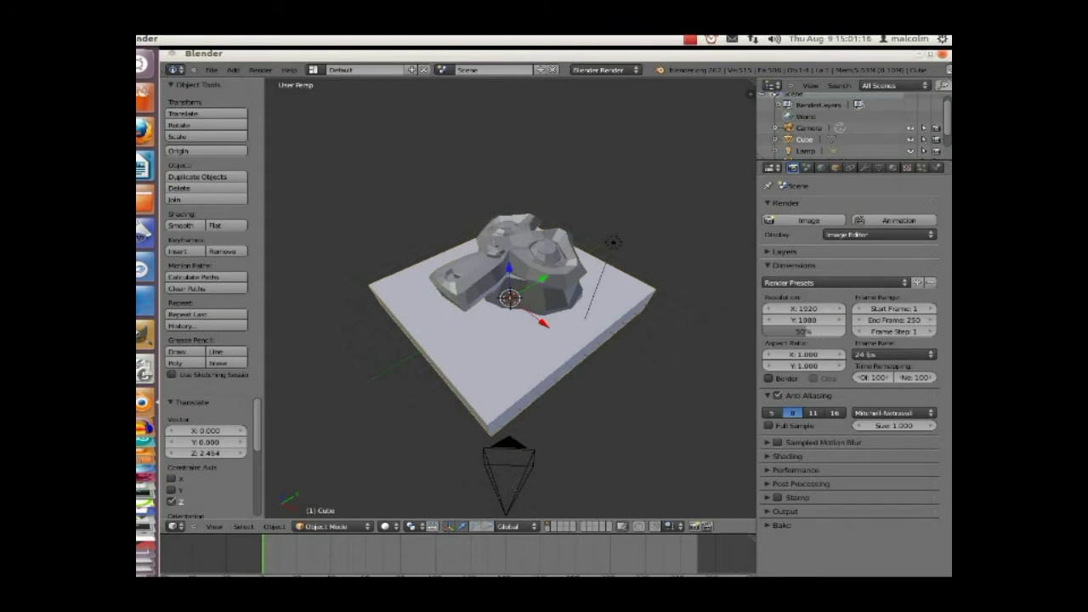
click(488, 526)
drag(509, 266, 512, 206)
click(463, 526)
drag(510, 268, 510, 257)
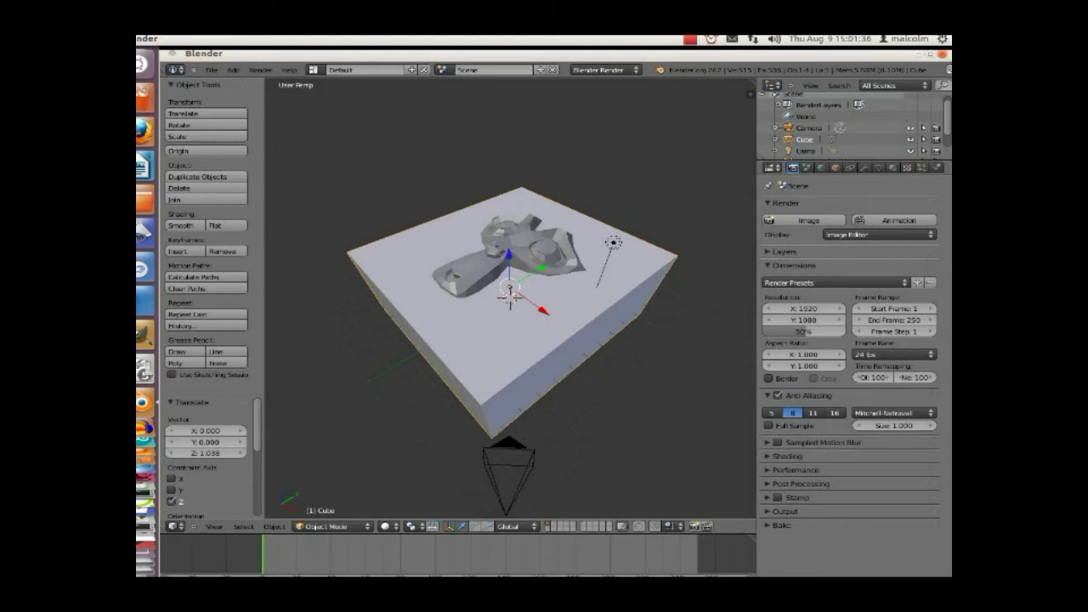
Subdivide the slab's whole mesh twice in Edit Mode and return to Object Mode
click(331, 526)
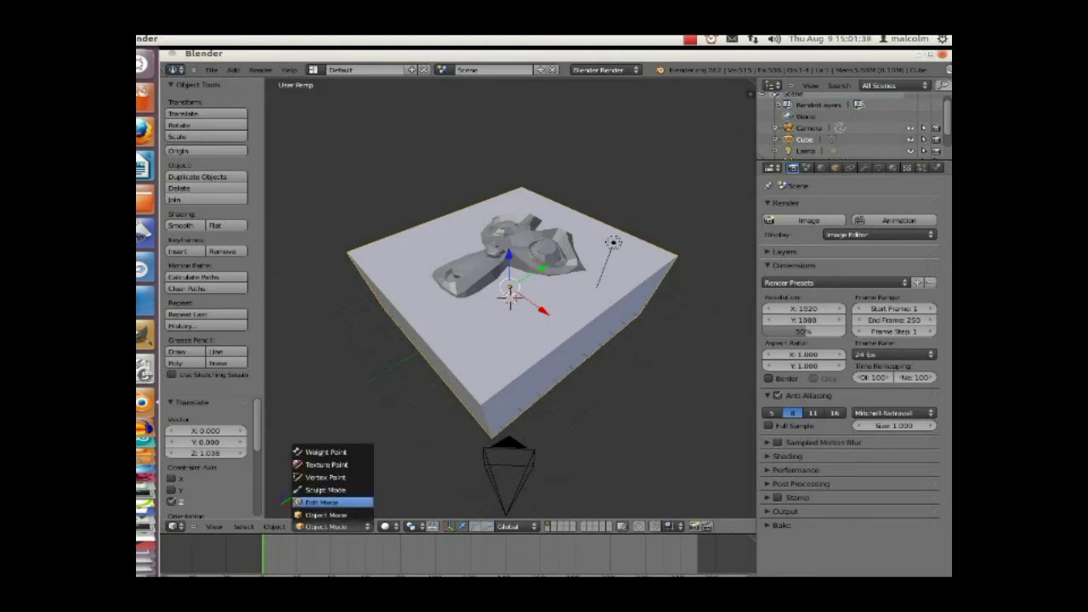
click(328, 502)
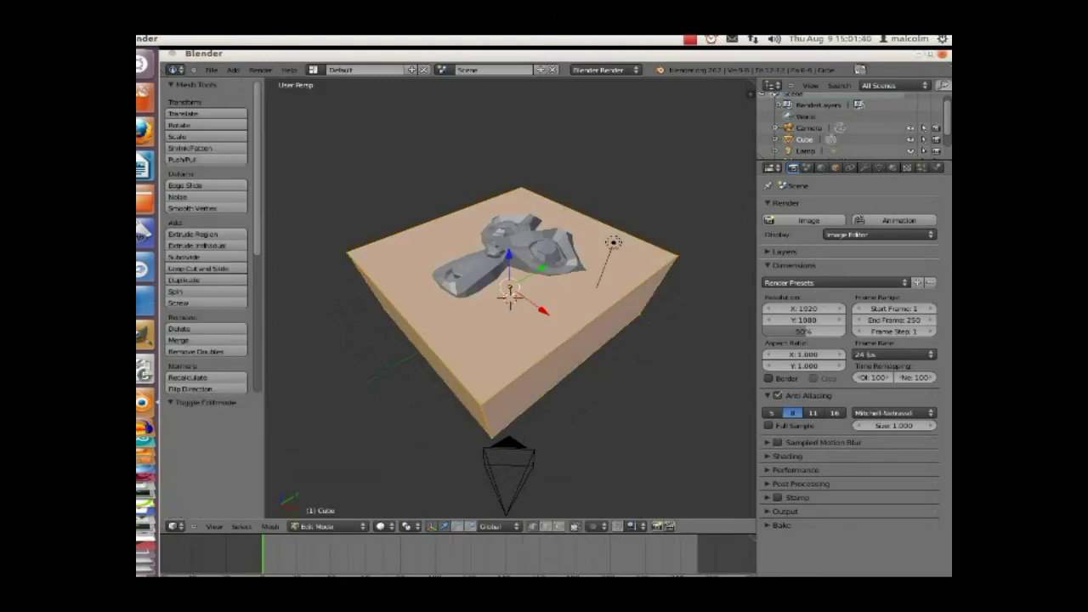
click(195, 257)
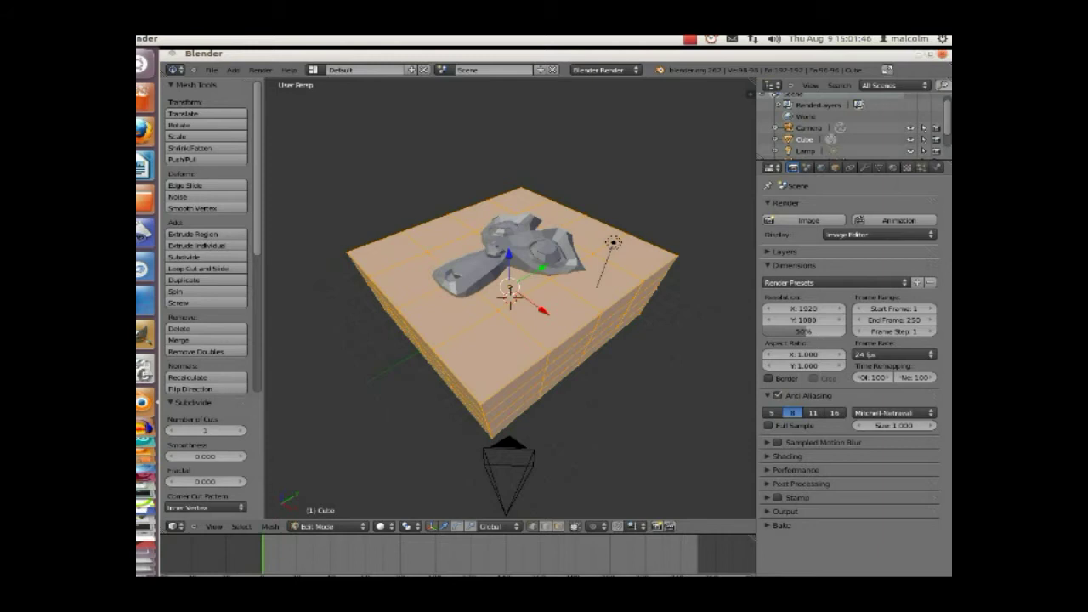
click(327, 527)
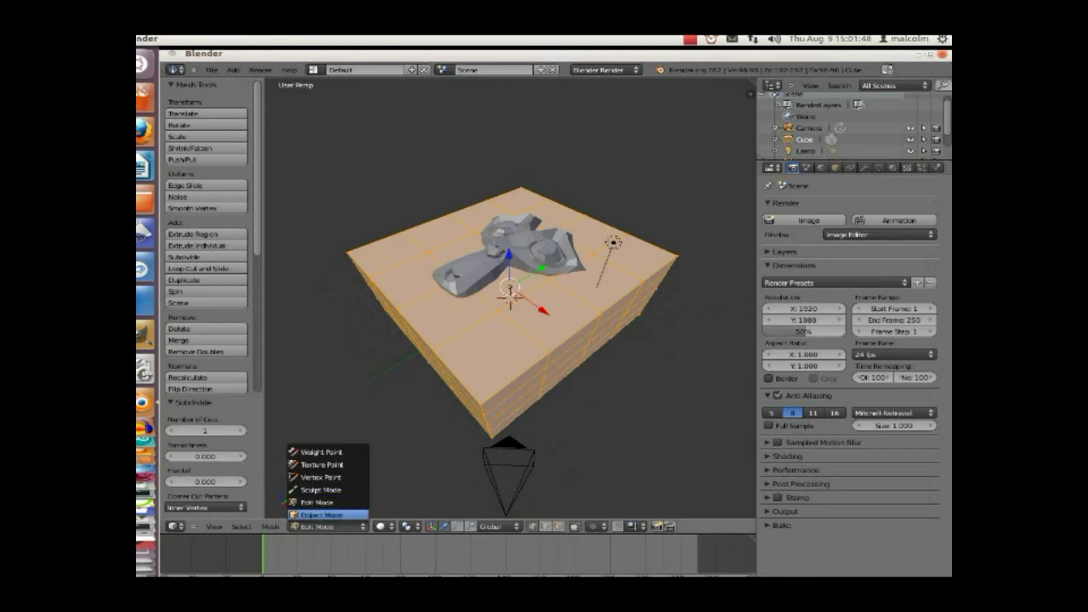
click(321, 515)
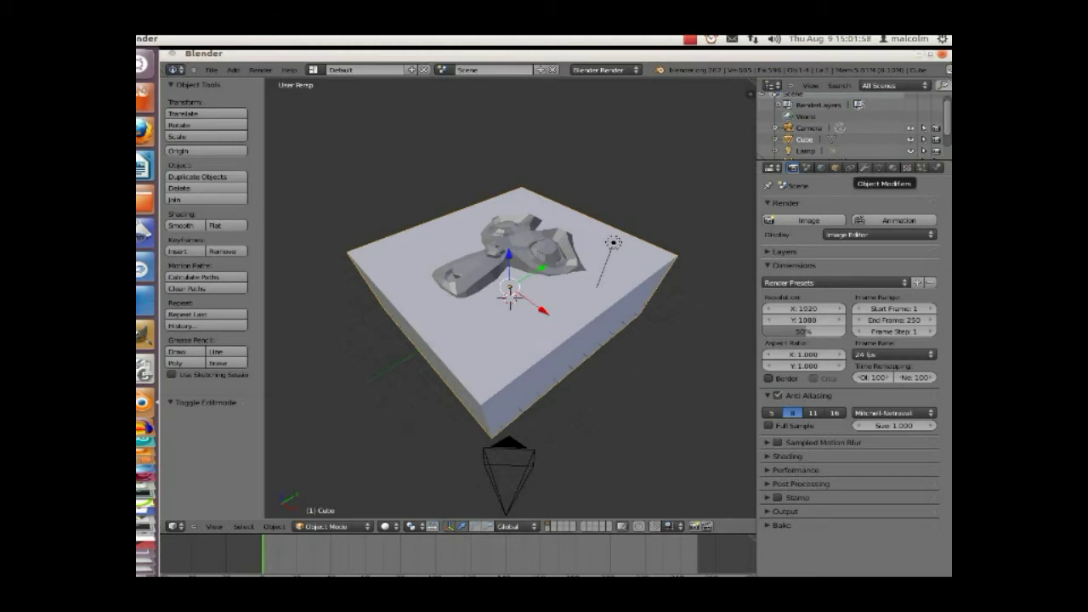
Add a Boolean modifier to the slab with the Intersect operation and Monkey as its object
click(864, 168)
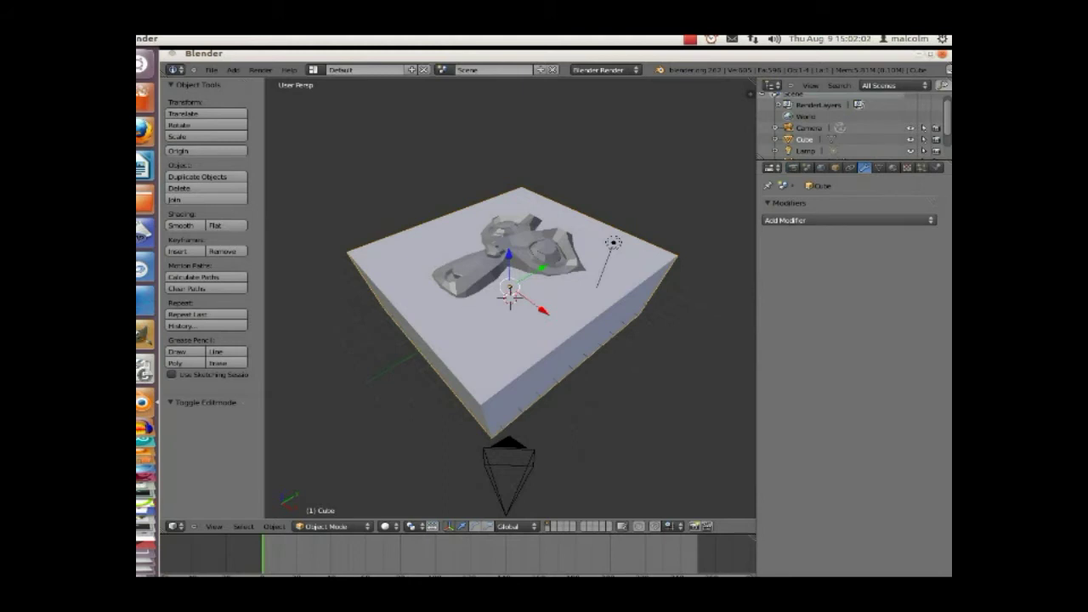
click(848, 220)
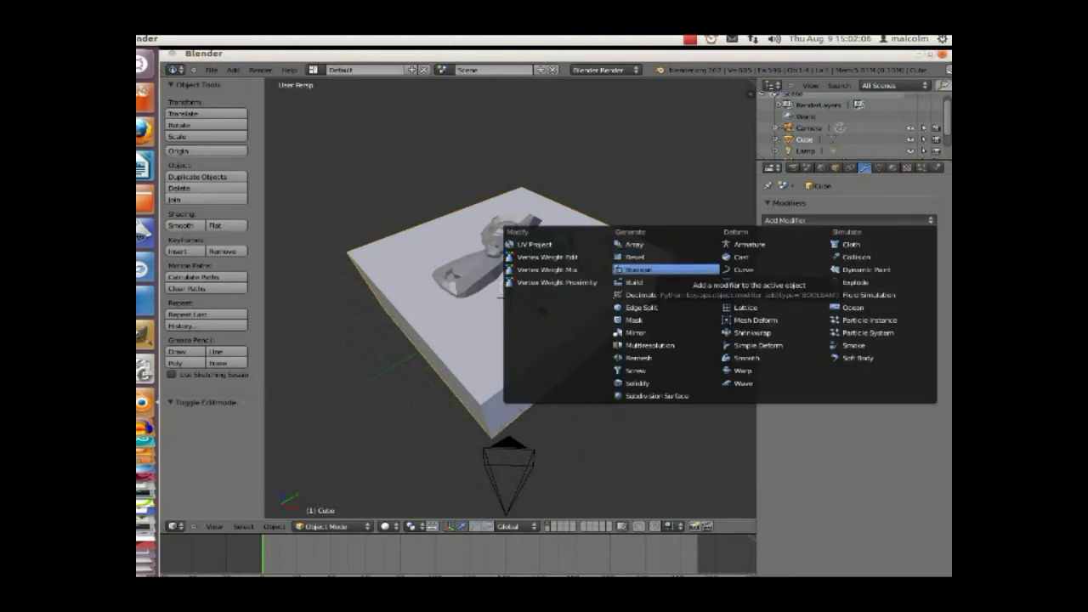
click(639, 270)
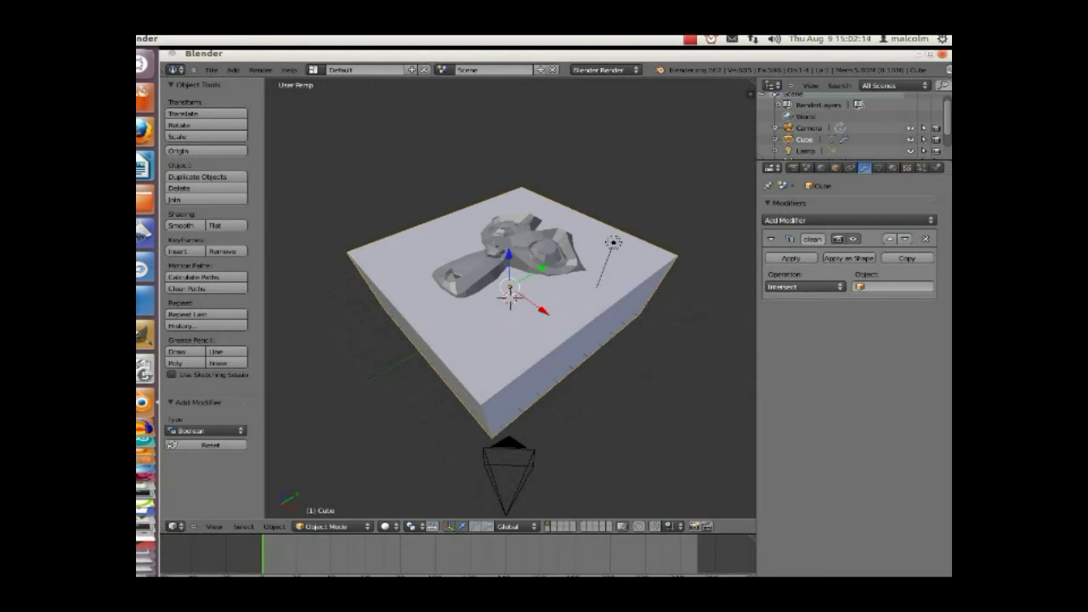
click(860, 287)
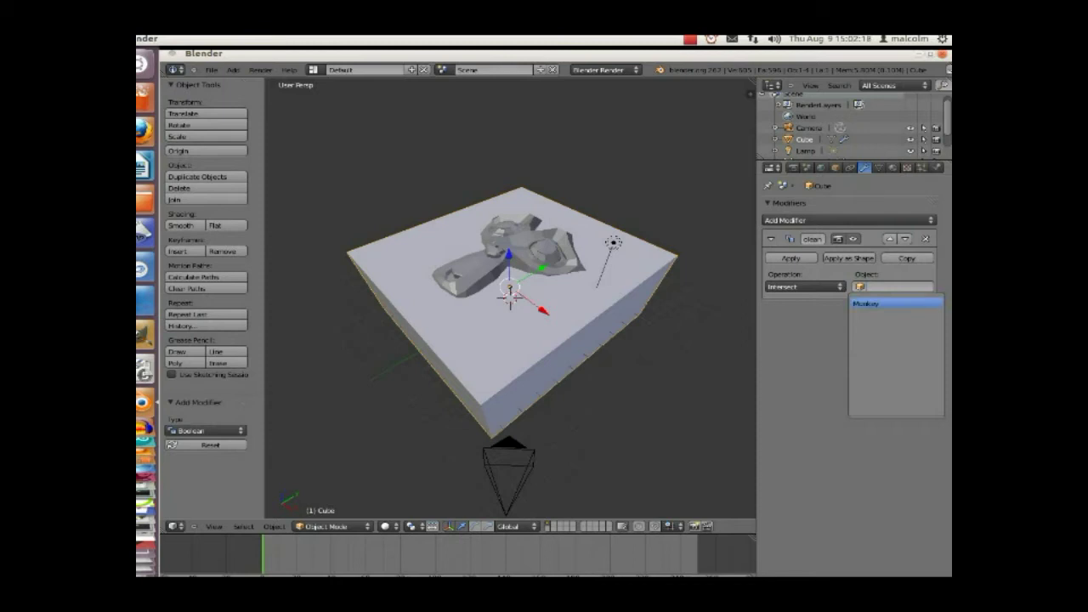
click(867, 303)
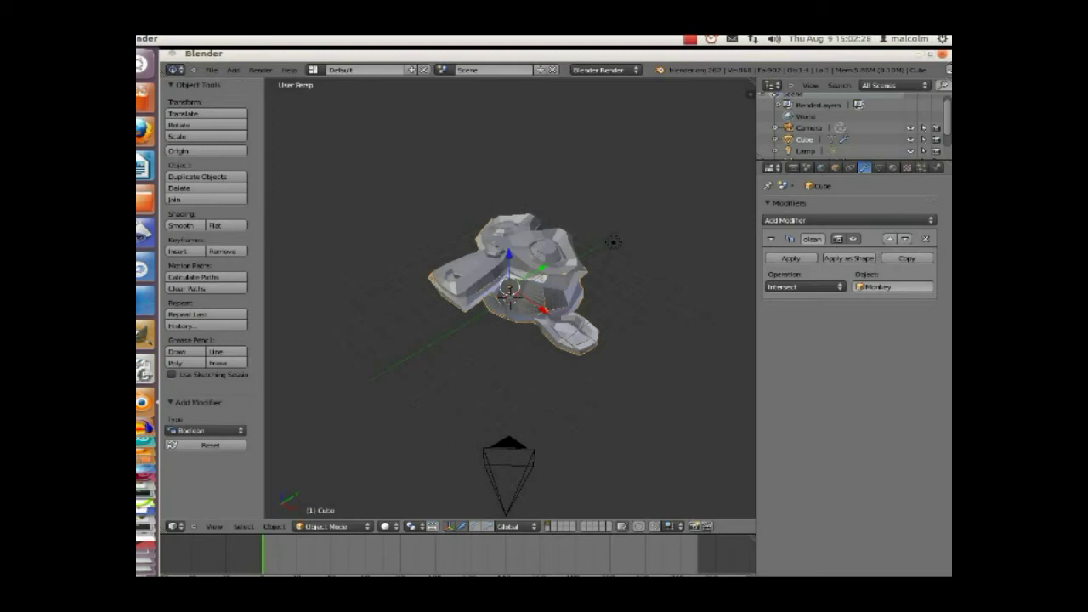
Lower the slab about 0.18 units along Z
key(g)
key(z)
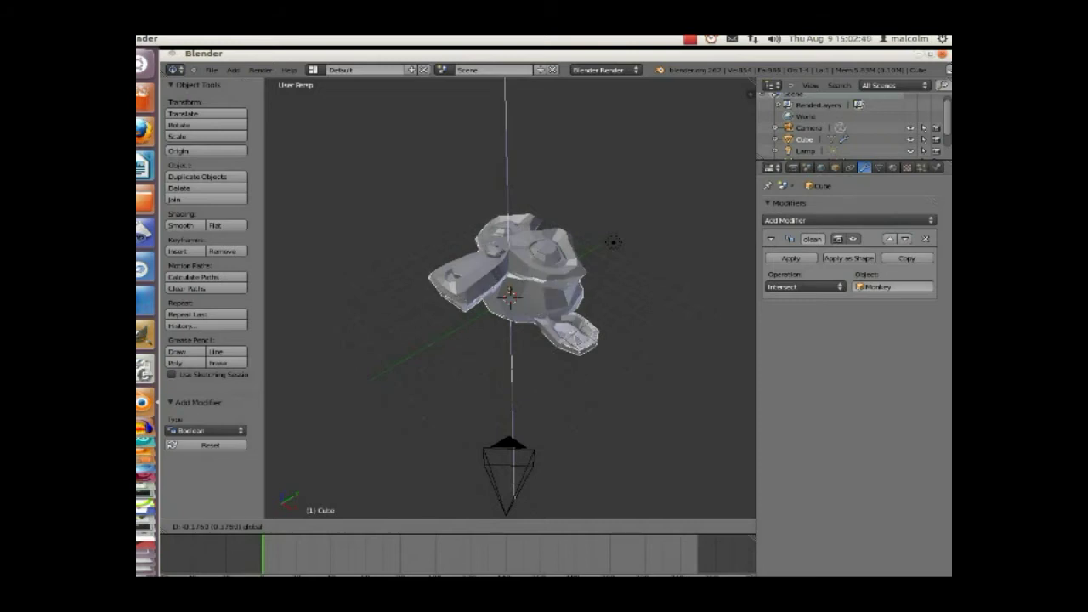
key(Return)
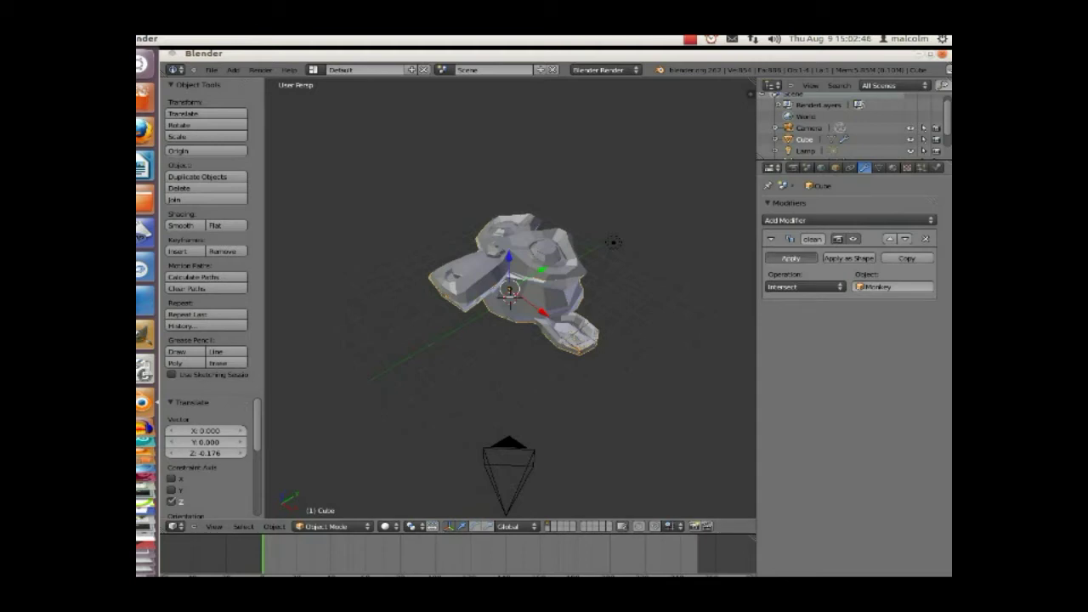
Try applying the Intersect modifier and moving the resulting mesh about 7.26 units along Y, and undo both changes
click(791, 257)
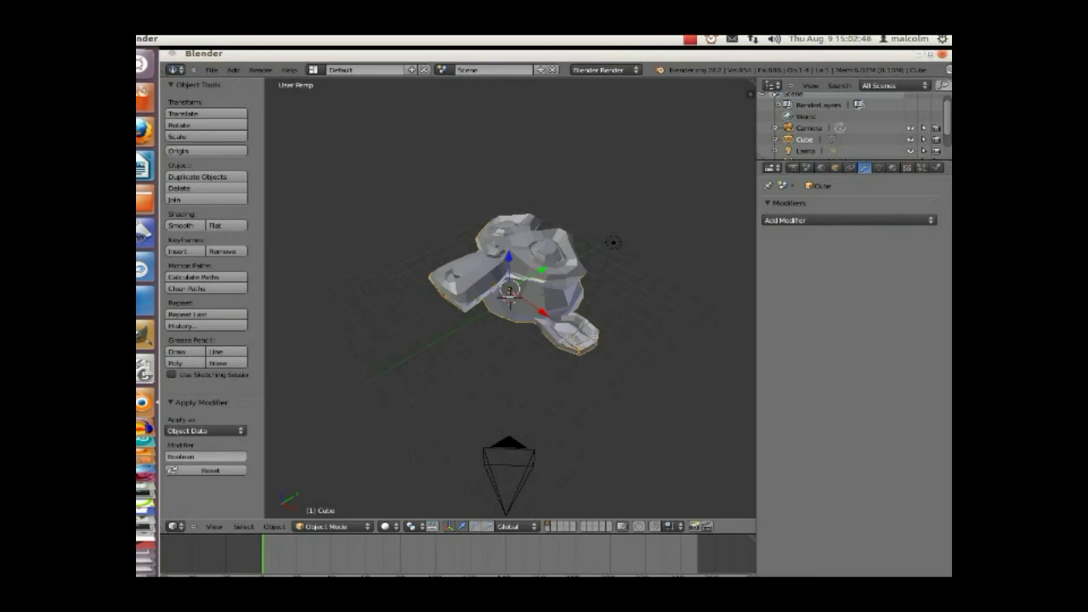
key(shift+d)
key(y)
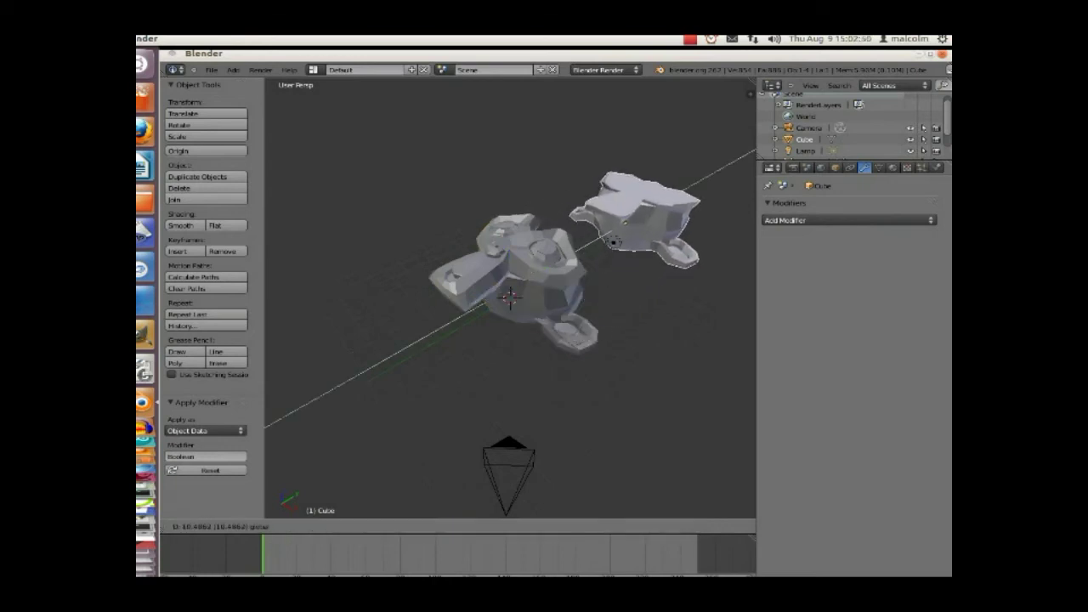
key(Return)
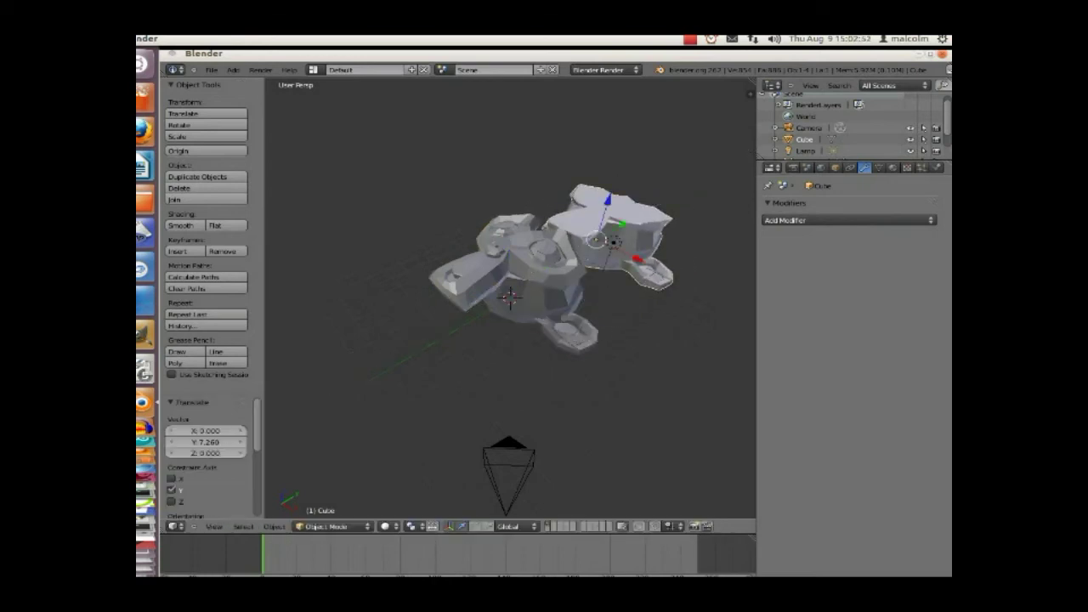
key(ctrl+z)
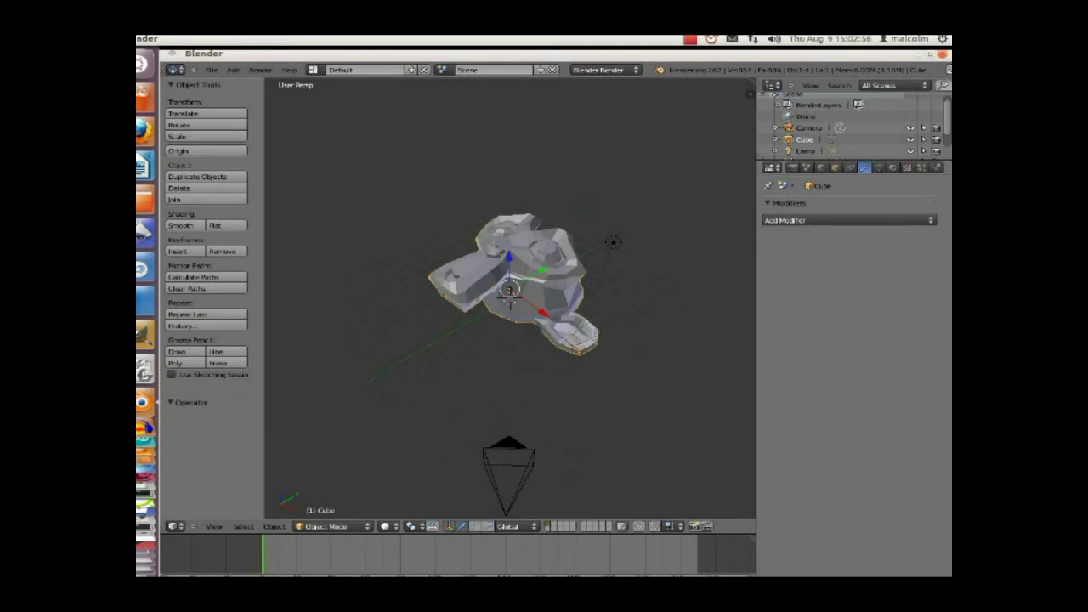
key(ctrl+z)
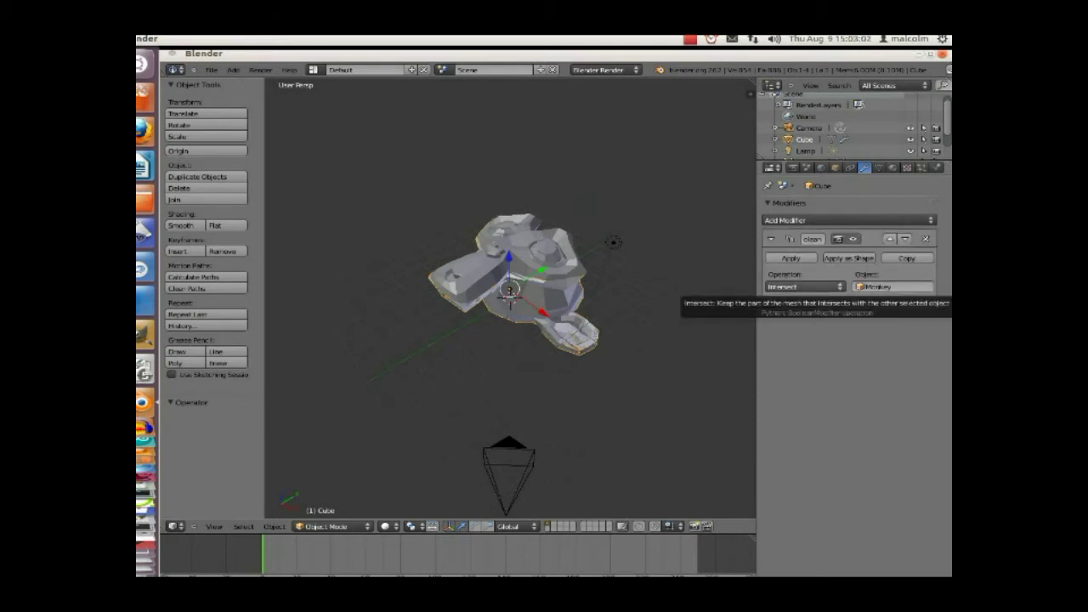
Change the slab's Boolean operation to Union and apply the modifier
click(803, 287)
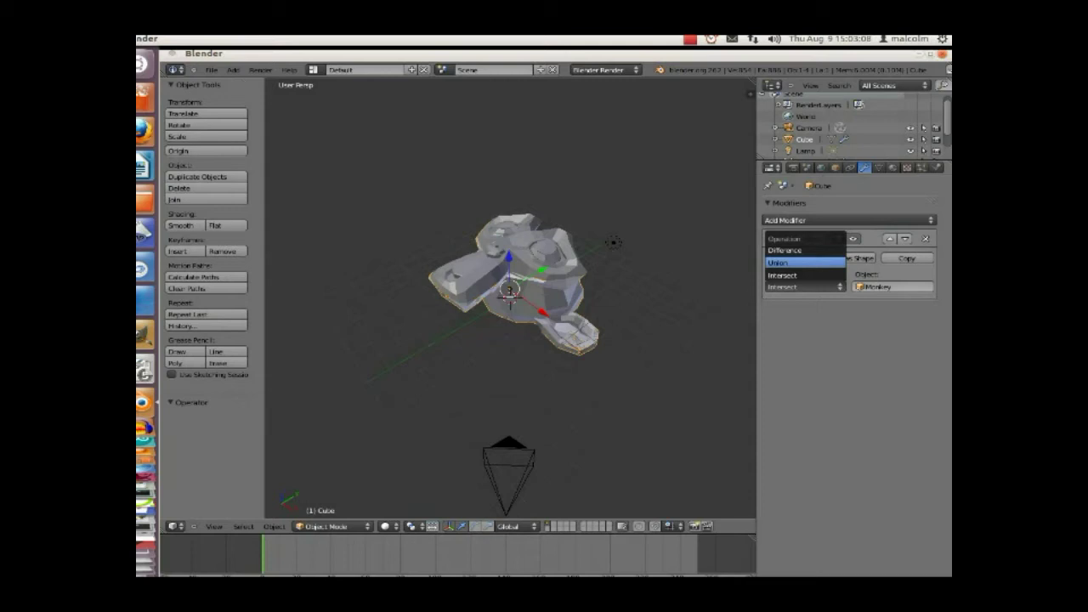
click(805, 262)
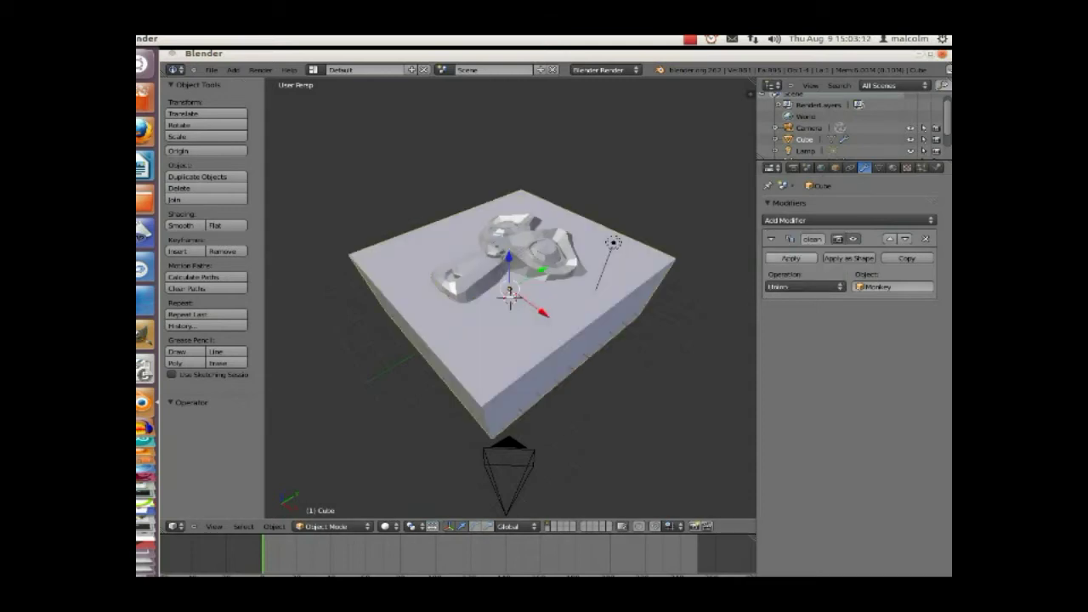
click(791, 257)
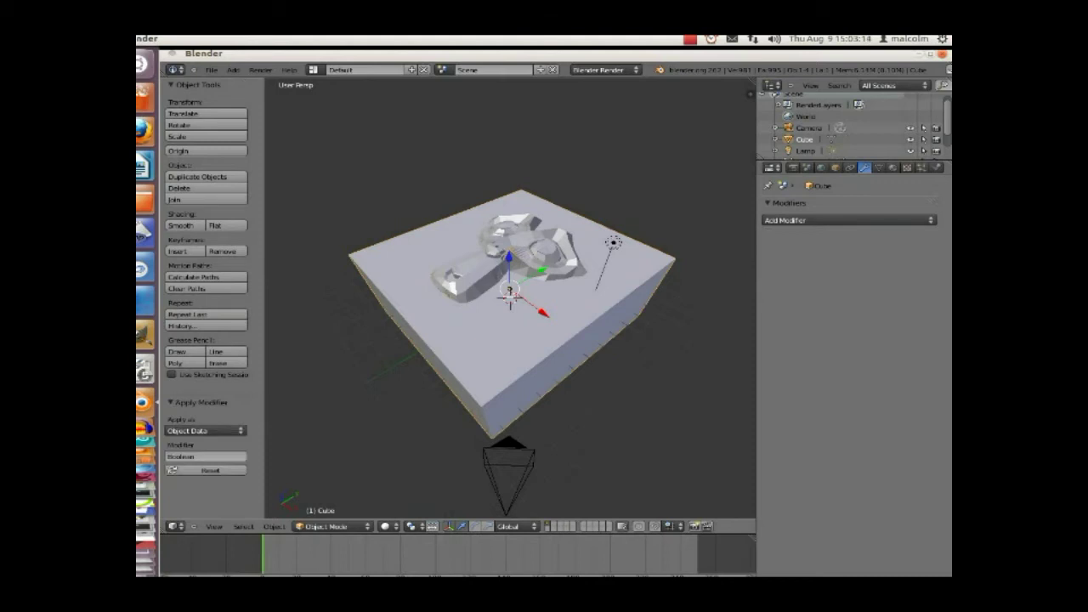
Try moving the merged slab about 2.73 units up along Z and -0.79 along X, and undo both moves
drag(510, 256, 508, 218)
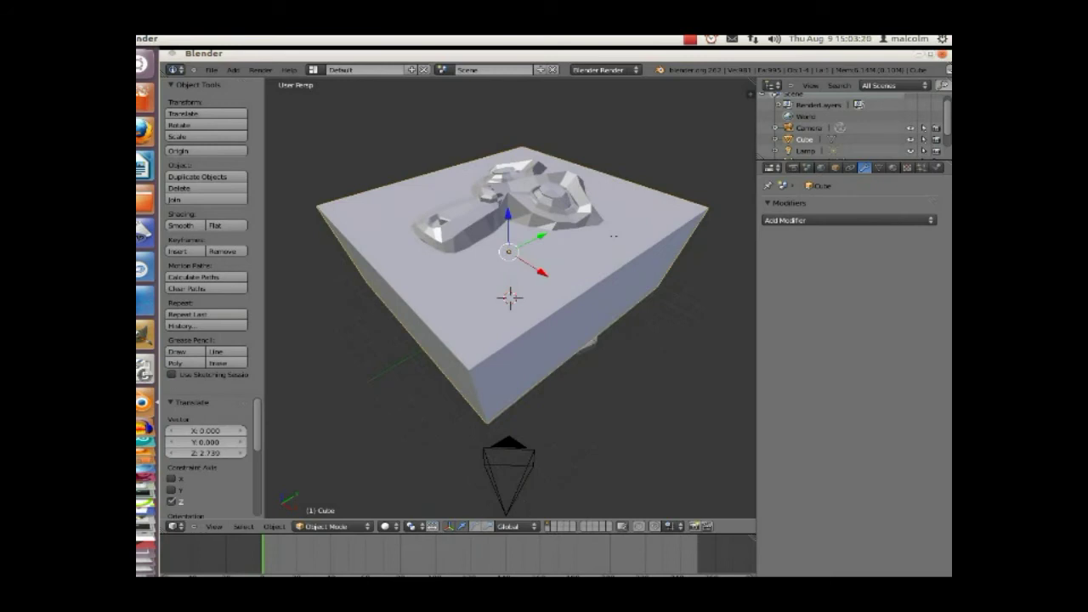
key(g)
key(x)
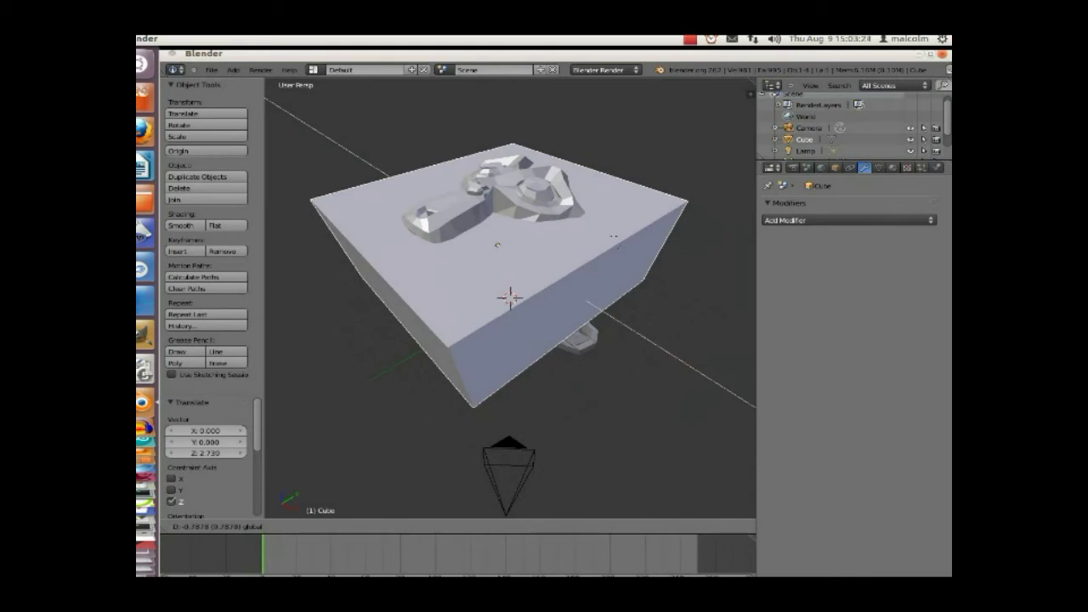
key(Return)
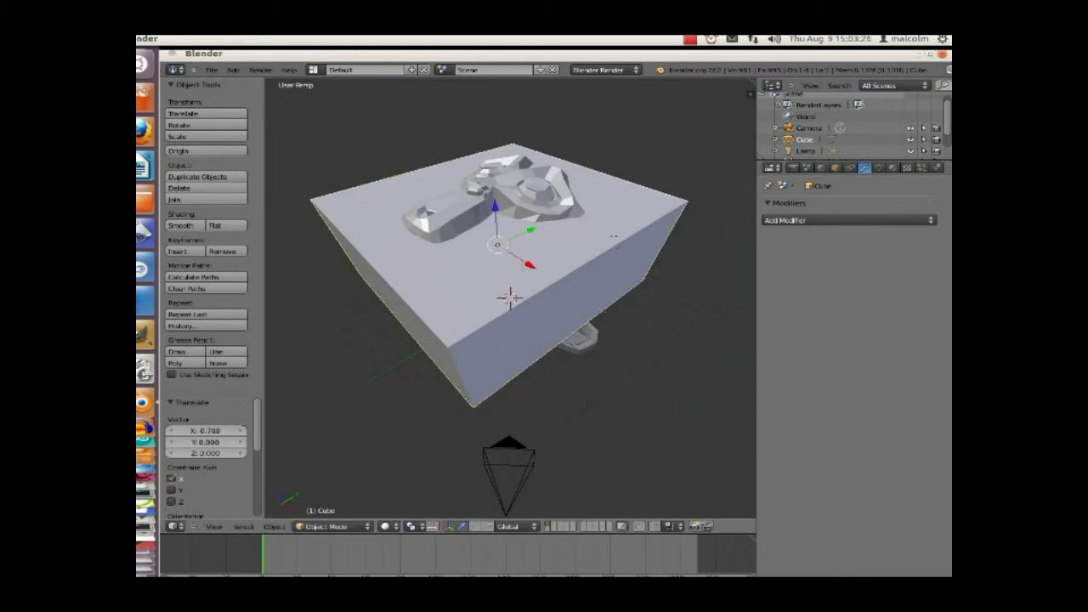
key(ctrl+z)
key(ctrl+z)
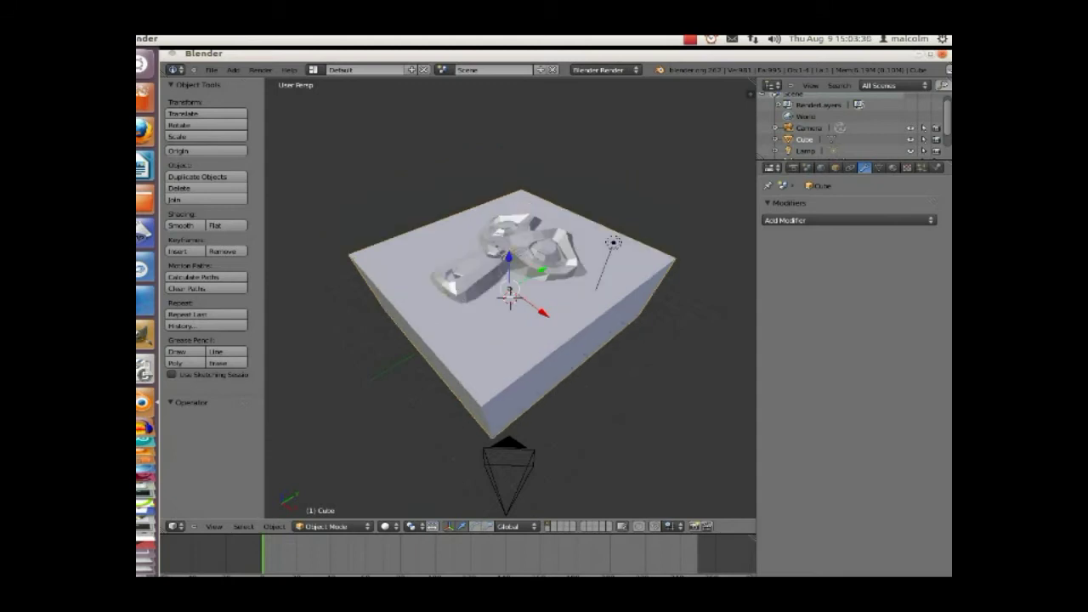
Undo the applied Union, and apply the slab's Boolean modifier with the Difference operation instead
key(ctrl+z)
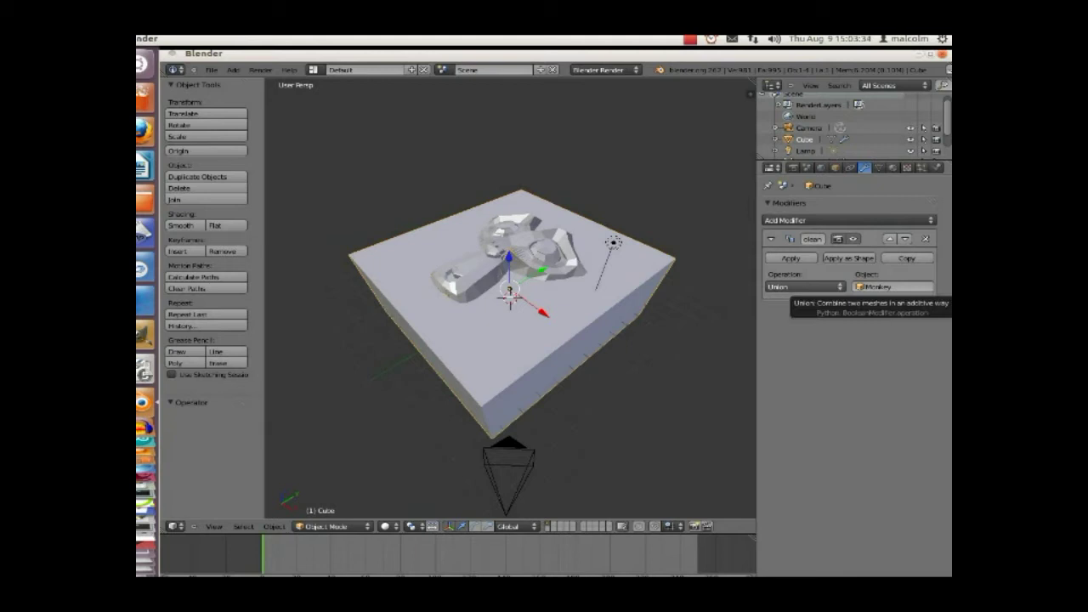
click(803, 286)
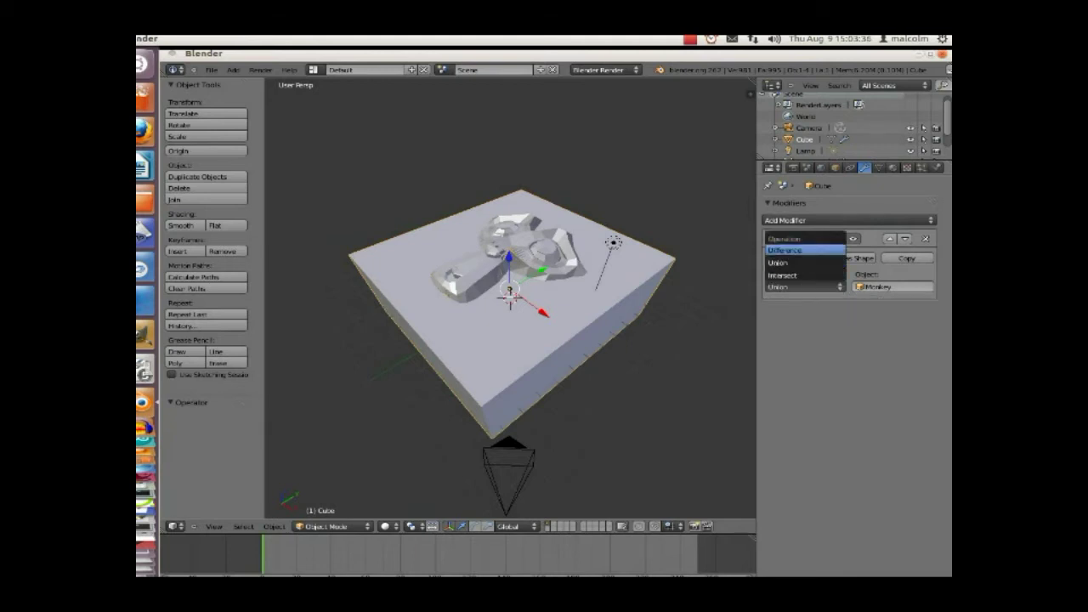
click(784, 250)
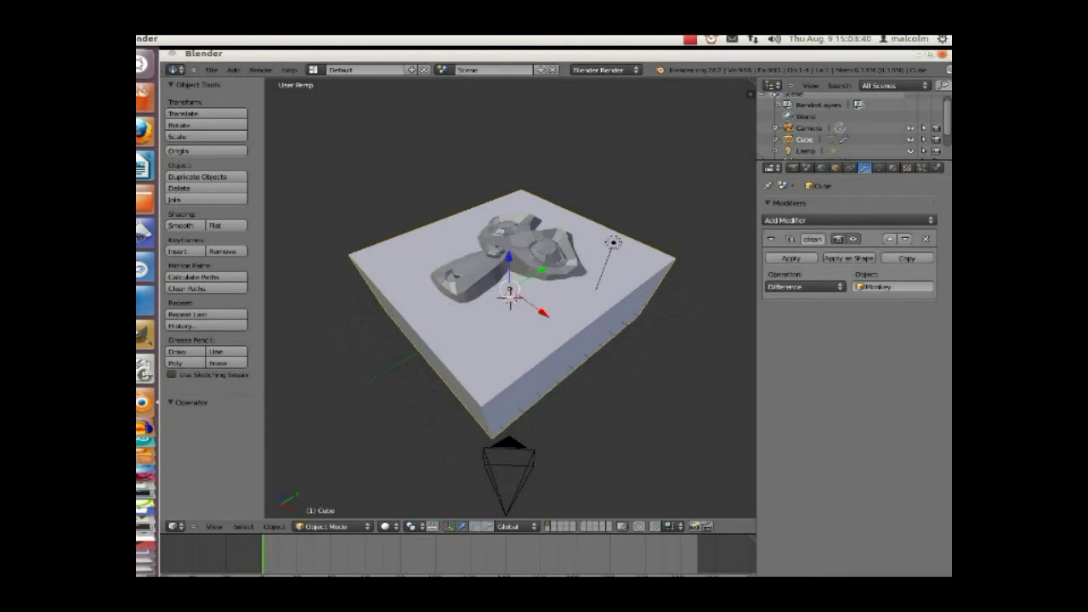
click(791, 257)
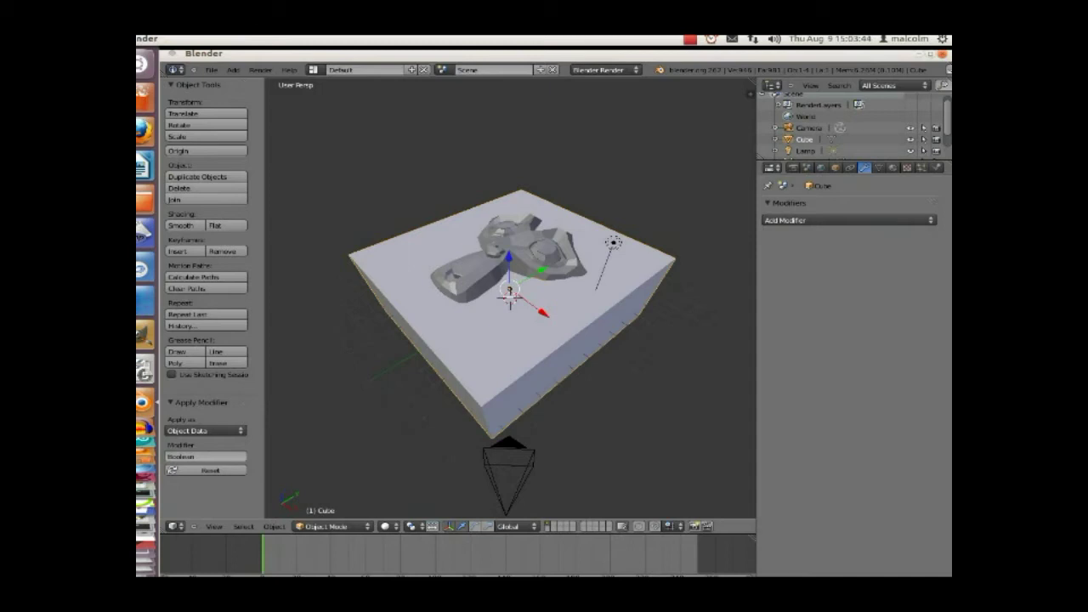
Lower the slab along Z to separate it from the monkey mesh, and delete the monkey
key(g)
key(z)
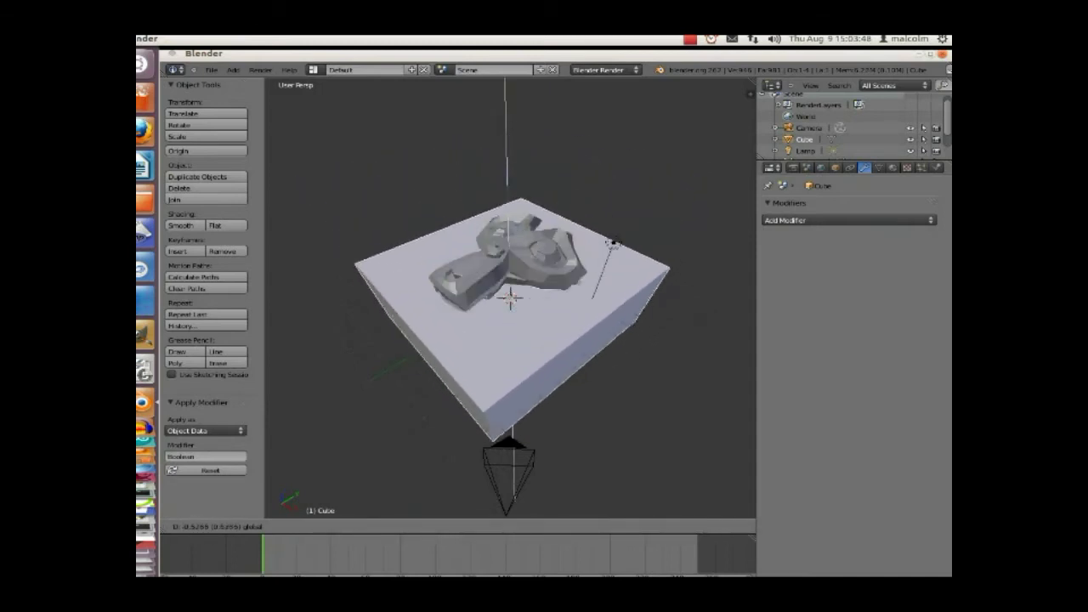
key(Return)
right_click(544, 255)
key(x)
click(507, 292)
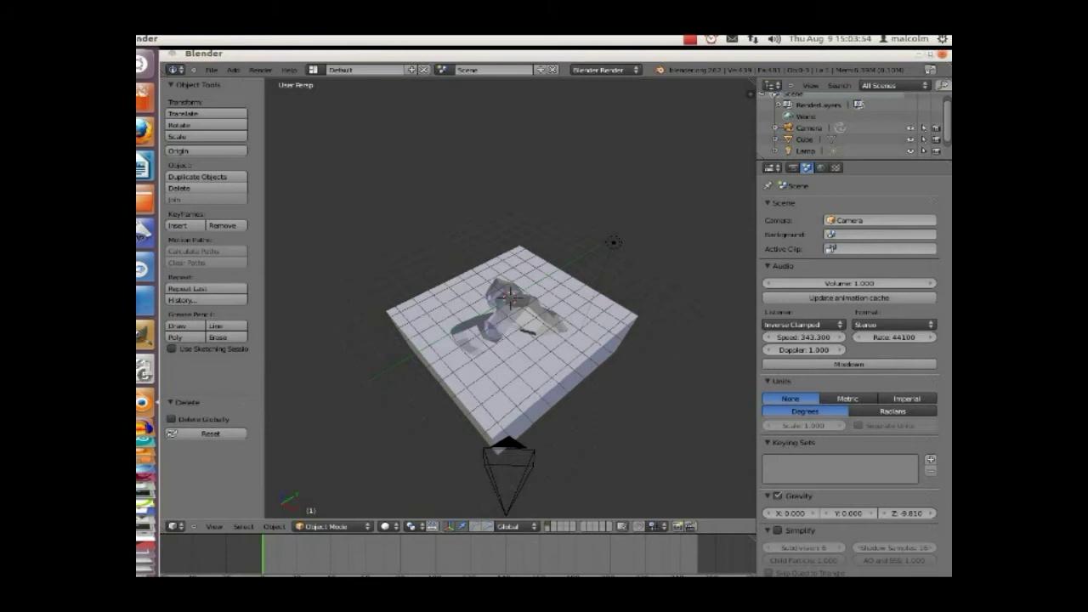
Raise the carved slab about 5.17 units along Z and inspect the monkey-shaped cavity
right_click(510, 294)
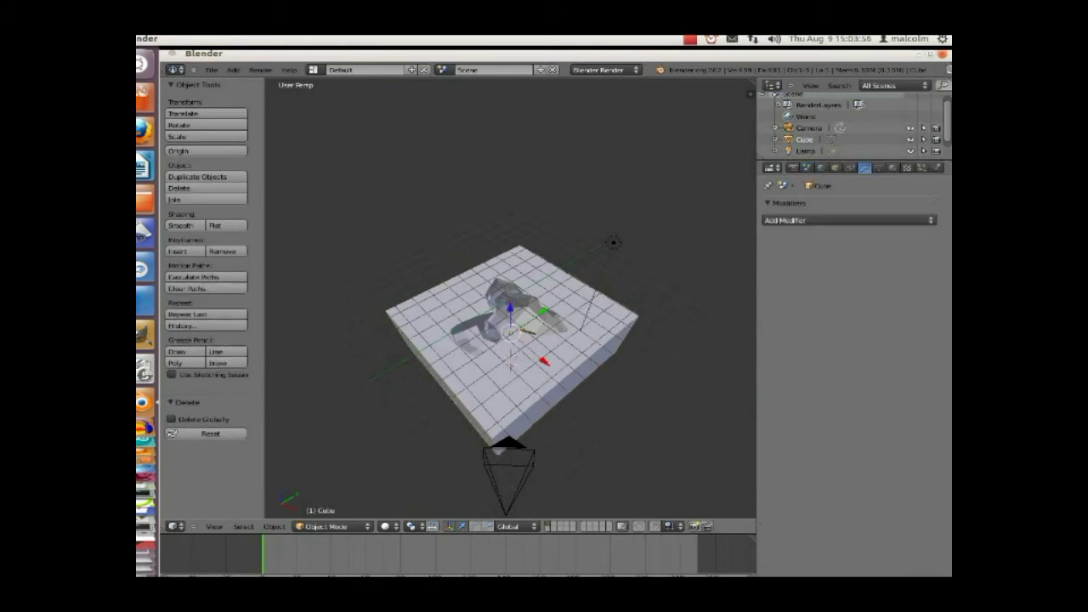
drag(510, 307, 510, 253)
middle_drag(510, 298, 638, 298)
middle_drag(553, 310, 539, 350)
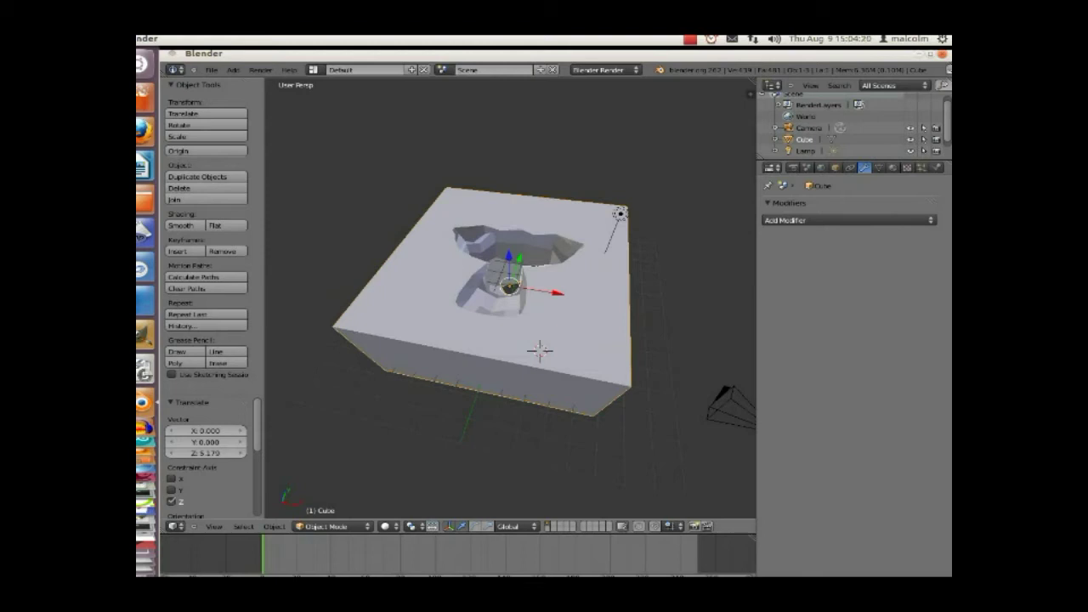
Delete the carved slab and add a UV sphere at the 3D cursor
key(x)
click(446, 340)
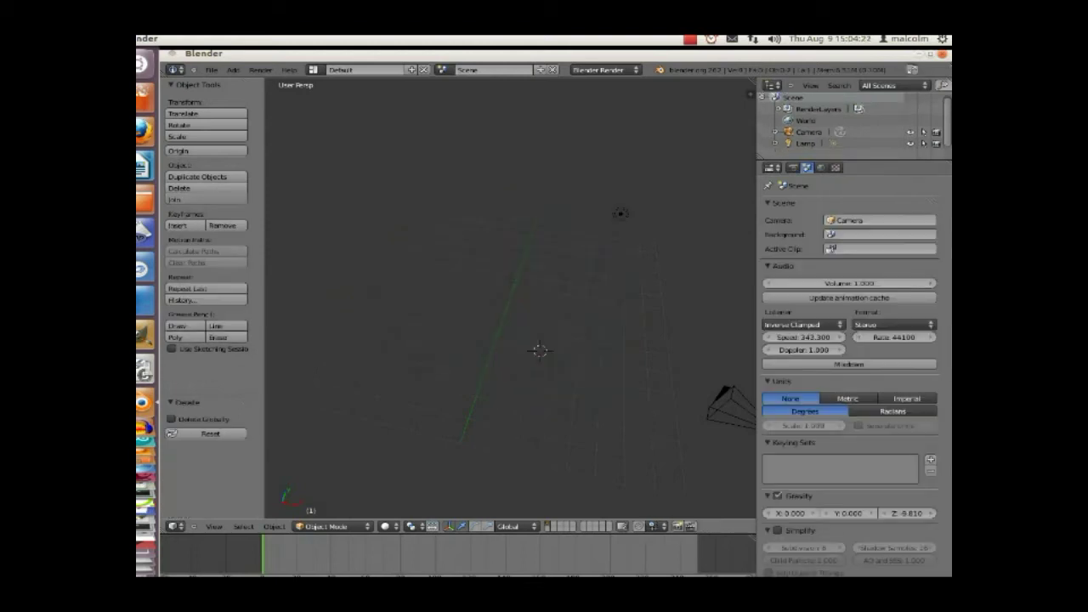
click(232, 70)
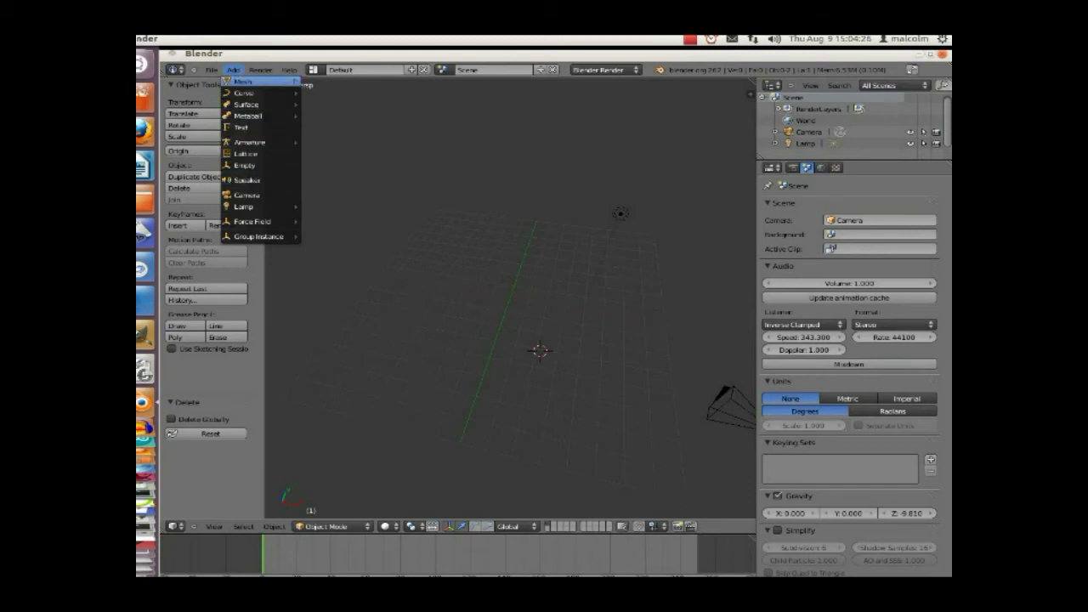
mouse_move(244, 81)
click(332, 115)
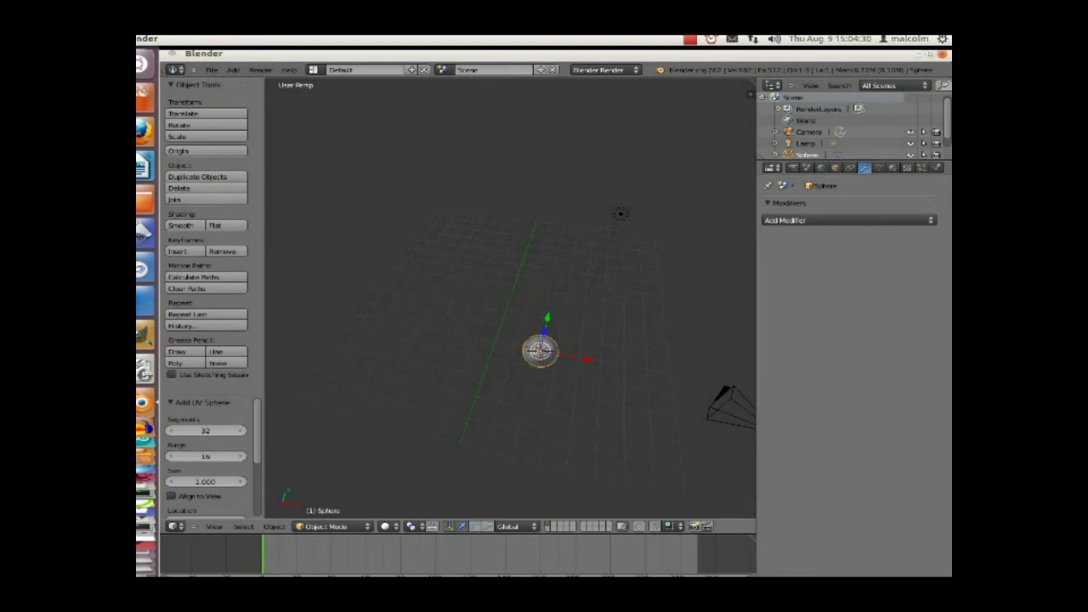
Move the sphere about 3.12 units along Y
key(g)
key(y)
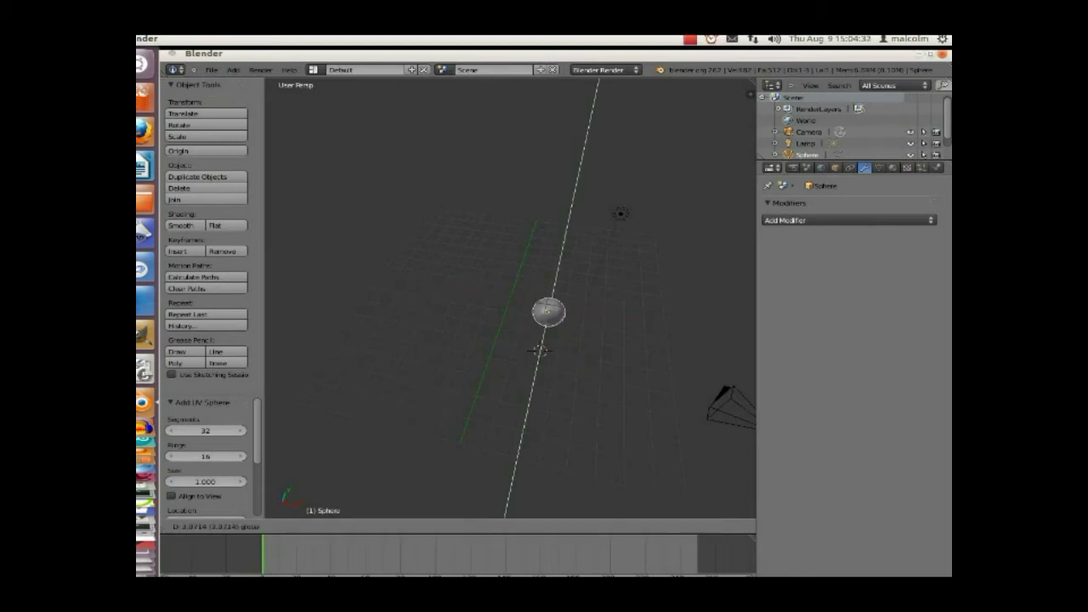
key(Return)
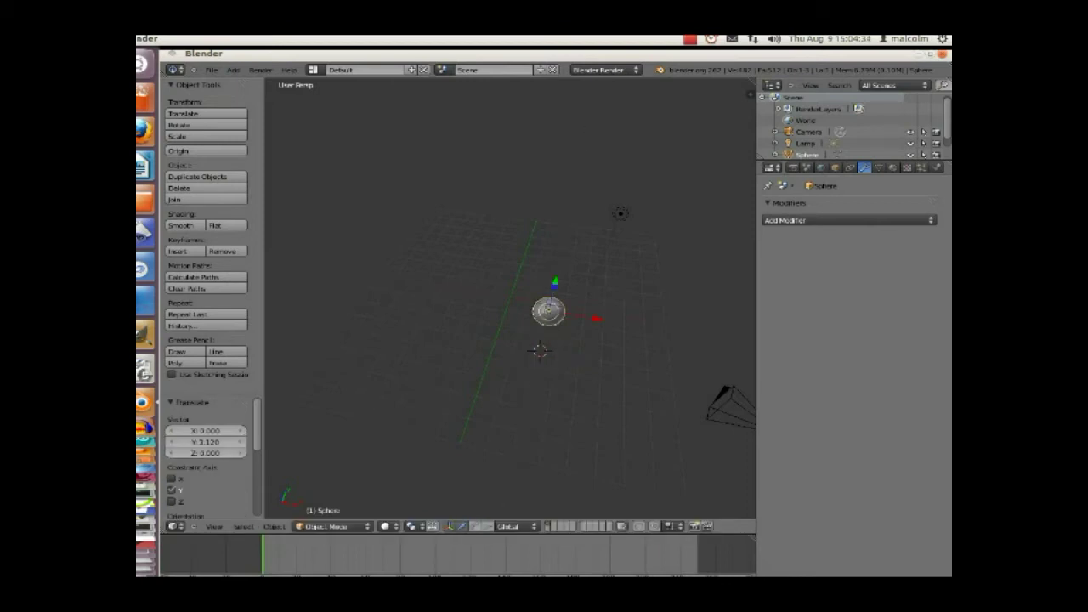
Try scaling the sphere by about 1.37 along X with the scale manipulator enabled, and undo the scaling
click(488, 526)
key(s)
key(x)
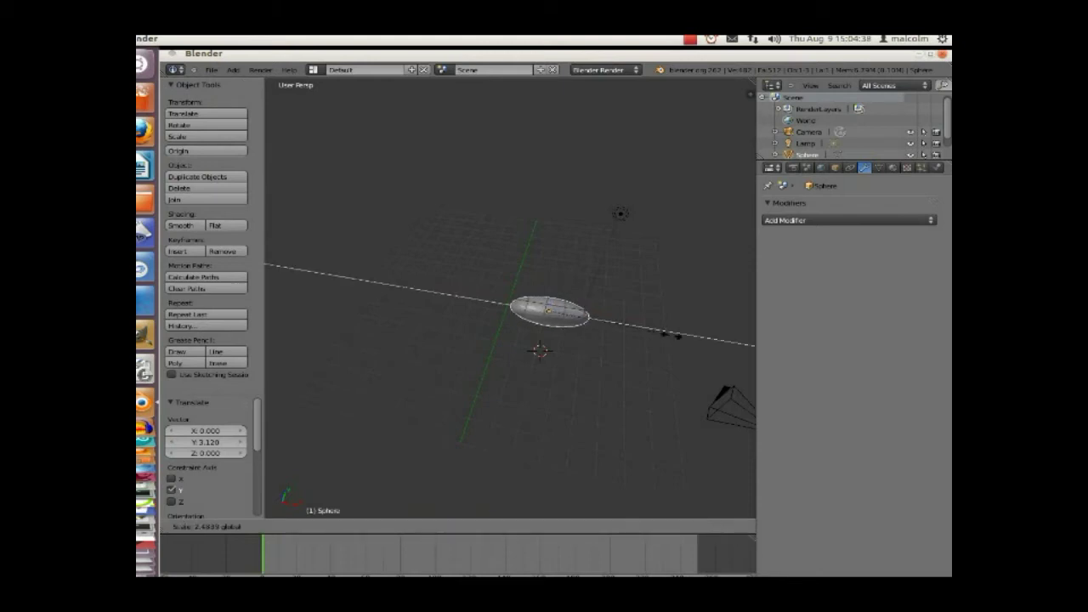
drag(734, 353, 605, 351)
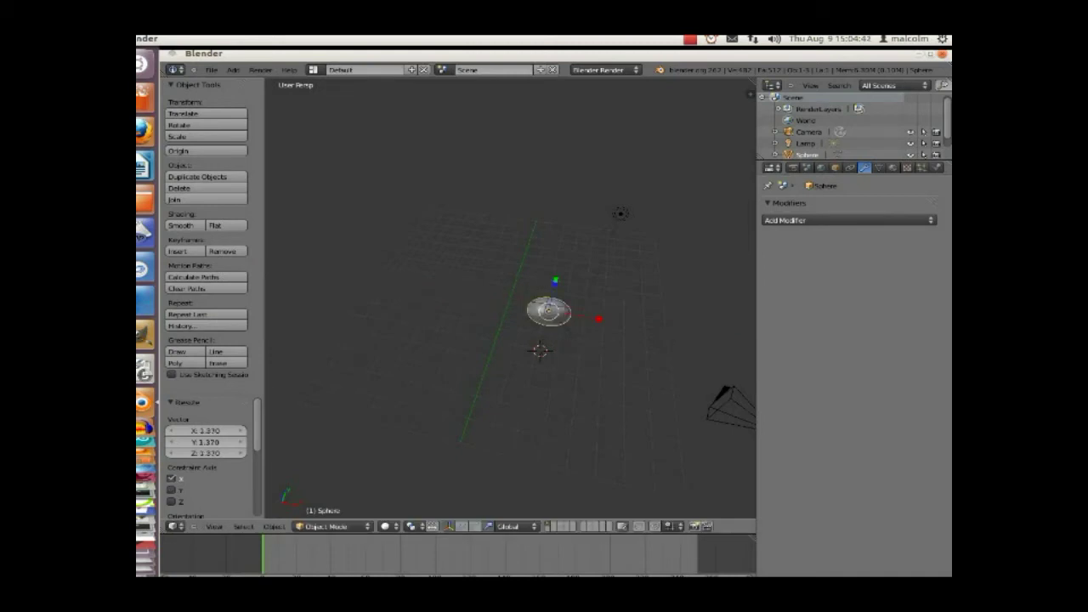
key(ctrl+z)
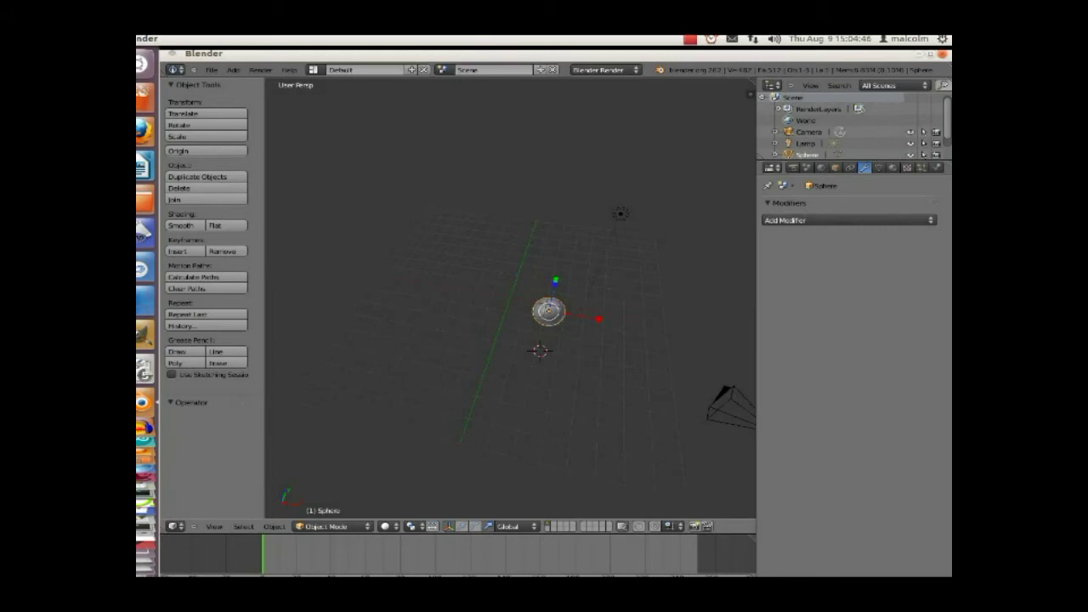
Enlarge the sphere uniformly by a factor of about 4.06 and again by about 1.58
key(s)
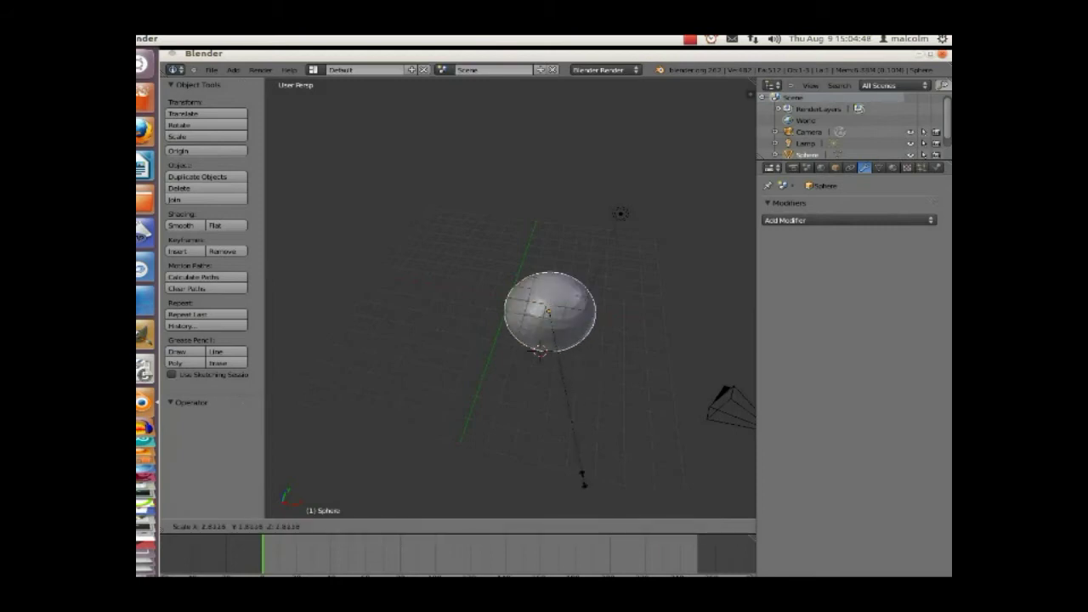
key(Return)
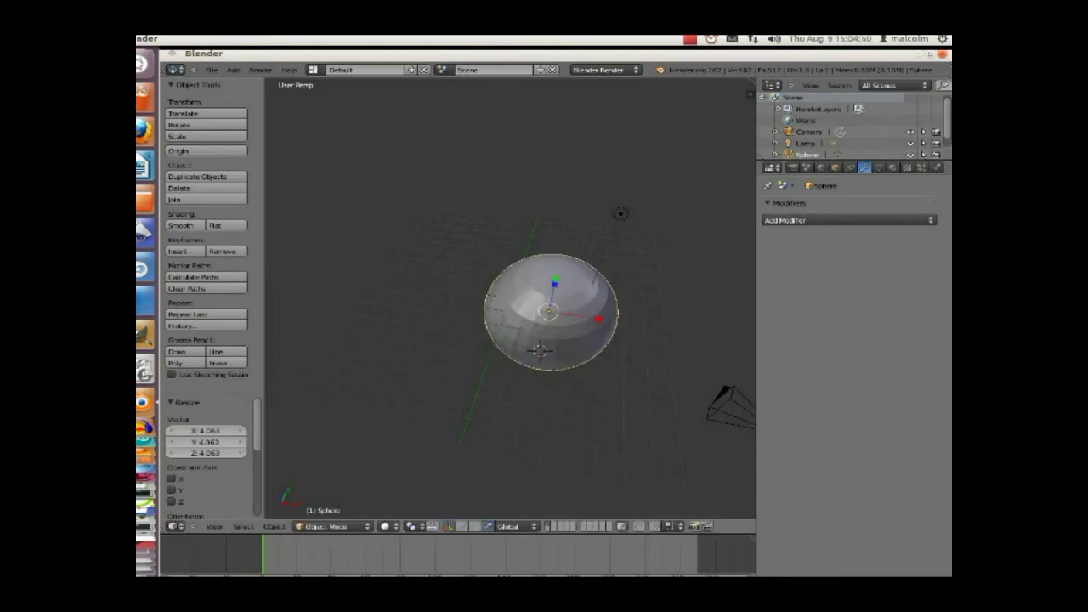
key(s)
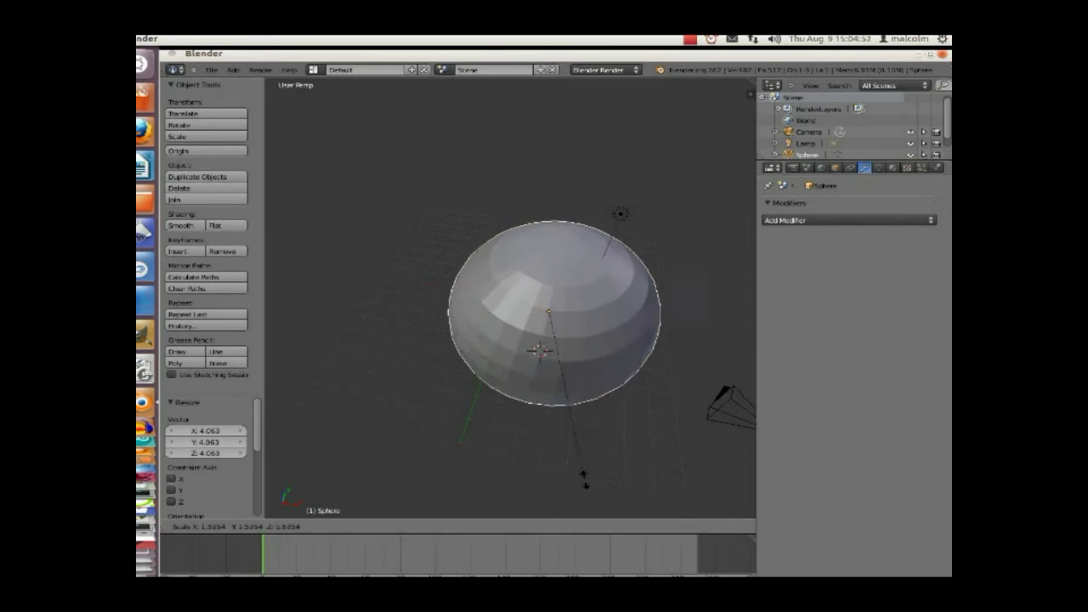
key(Return)
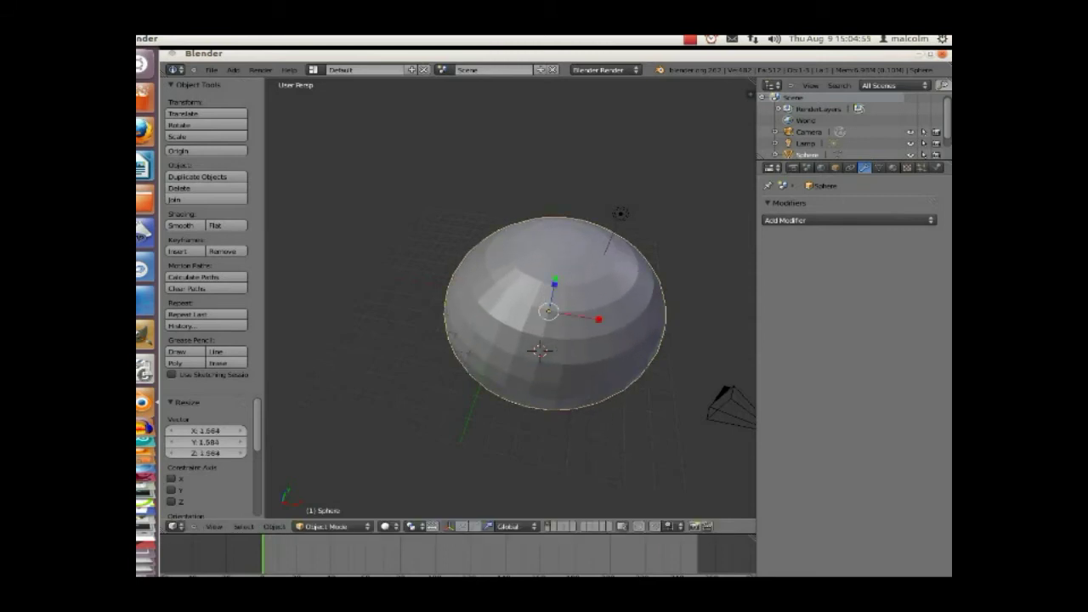
Flatten the sphere into a disc by scaling it to about 0.32 along Z
middle_drag(540, 350, 557, 339)
key(s)
key(z)
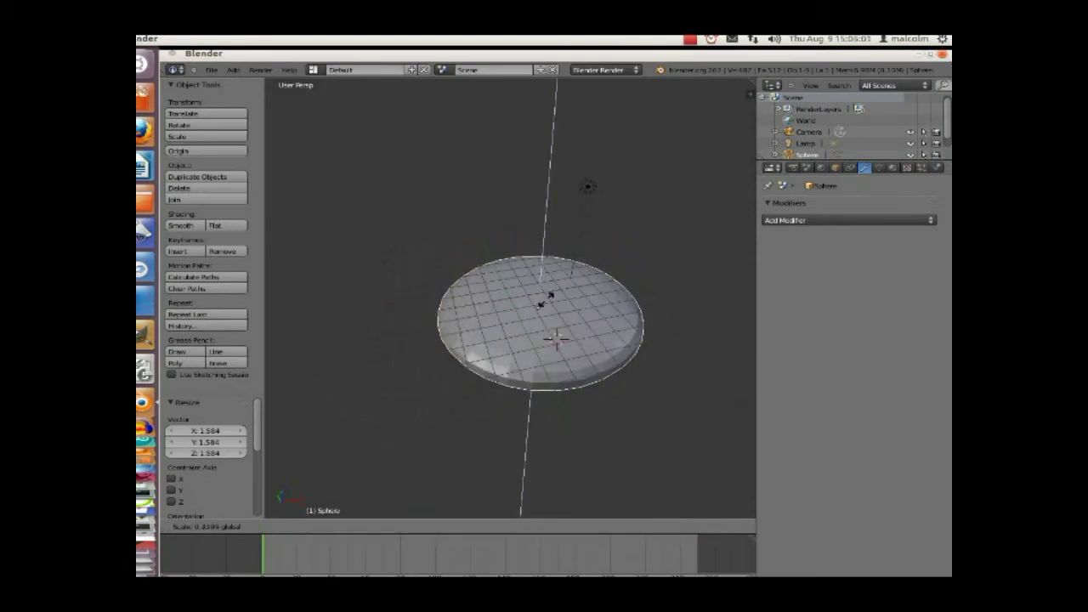
click(544, 298)
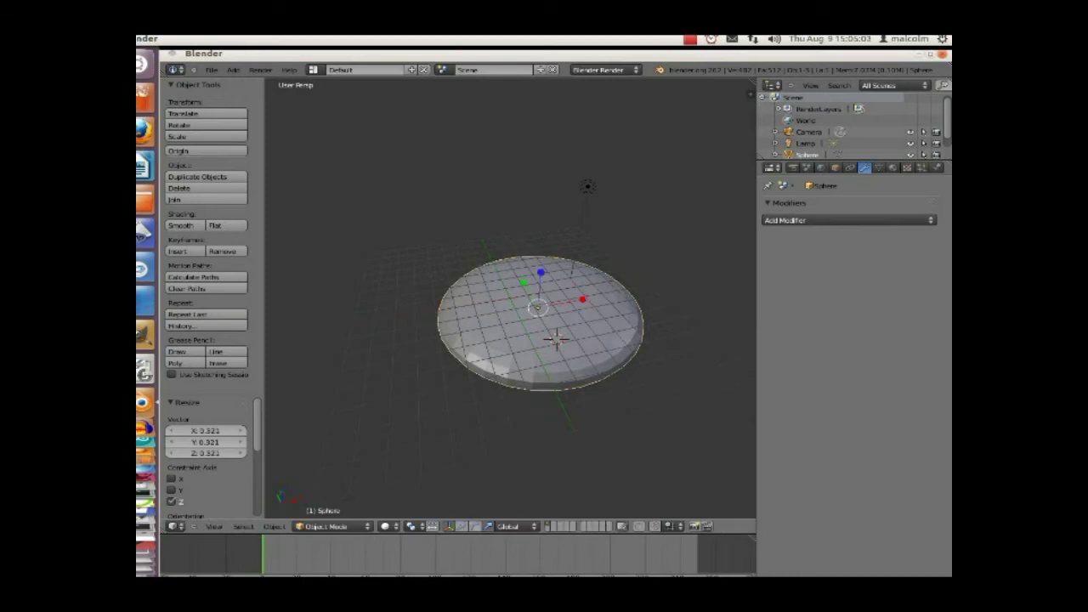
Move the flattened sphere about 2.3 units up along Z and about -1.195 units along X
click(461, 526)
key(g)
key(z)
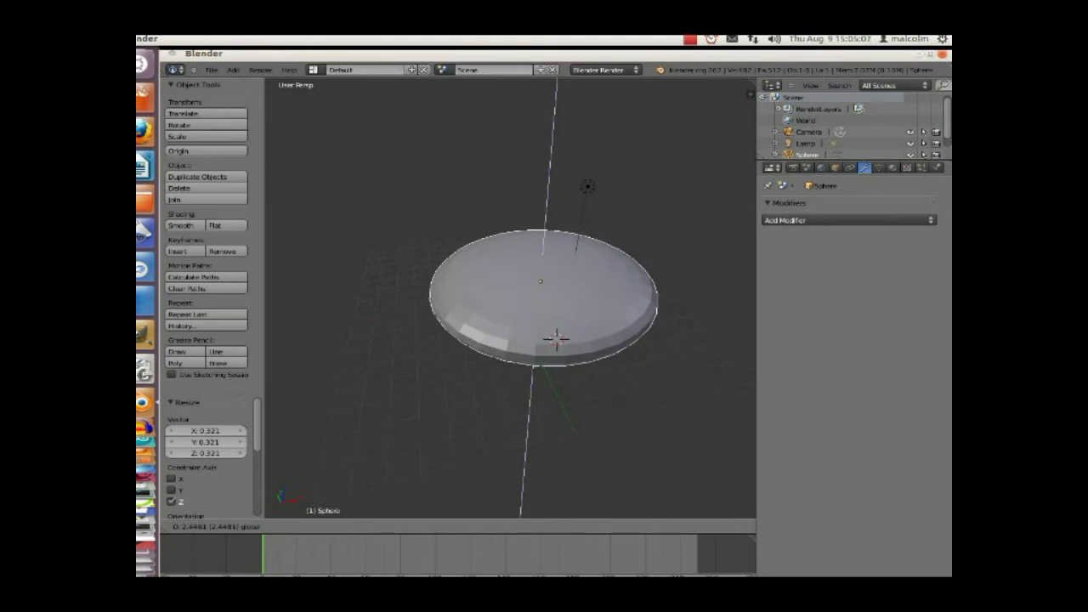
key(Return)
key(g)
key(x)
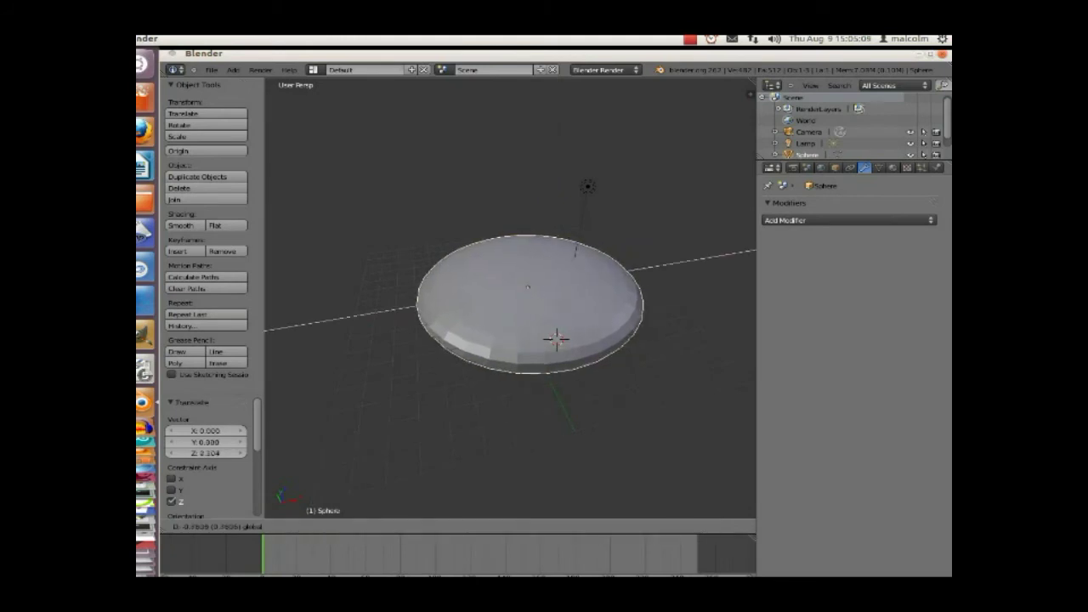
key(Return)
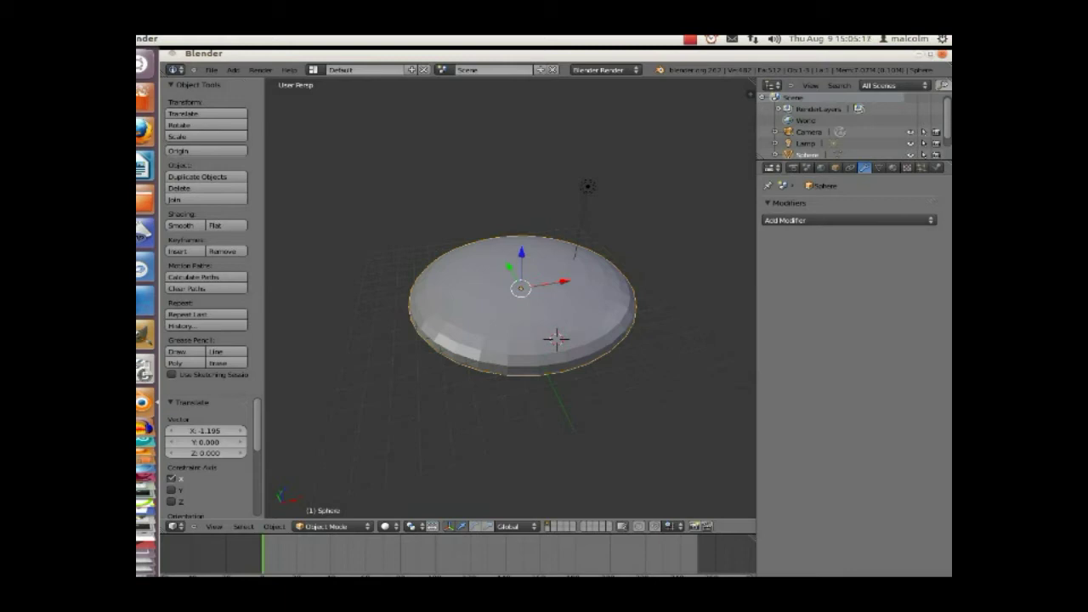
click(233, 70)
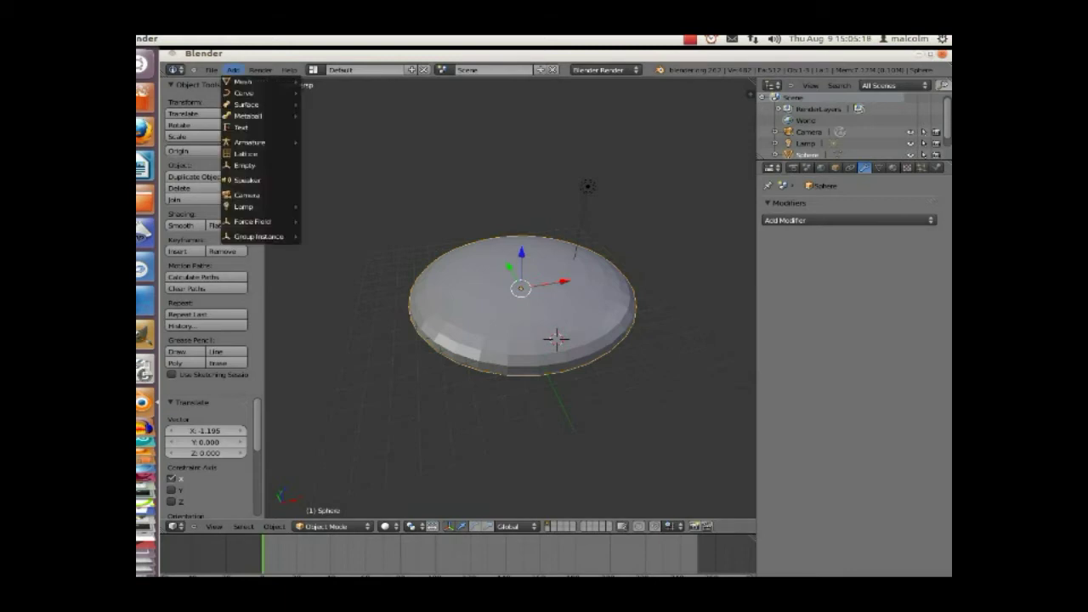
mouse_move(244, 82)
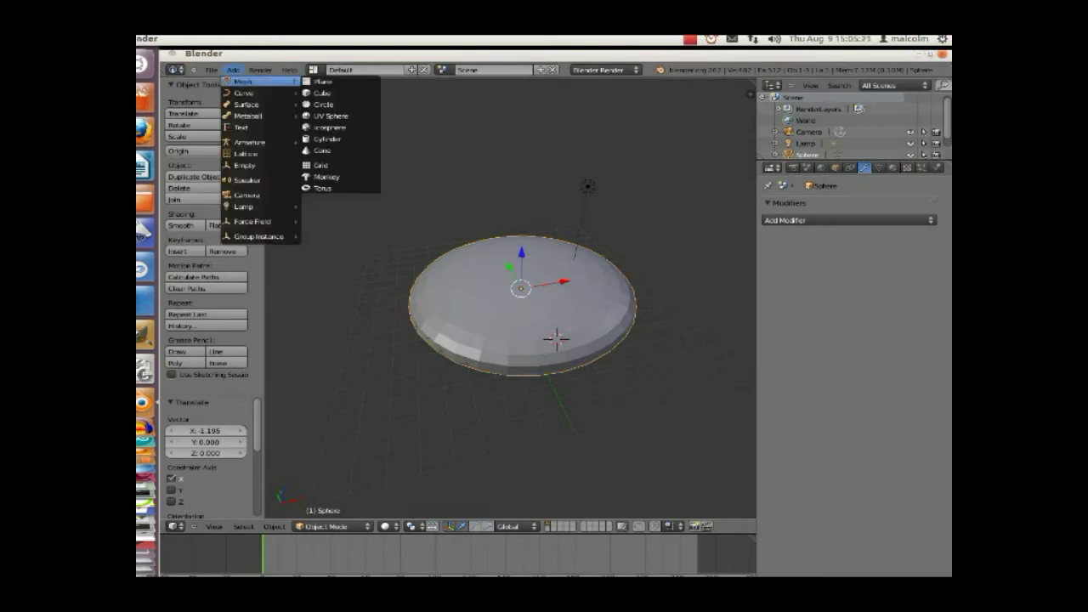
key(Escape)
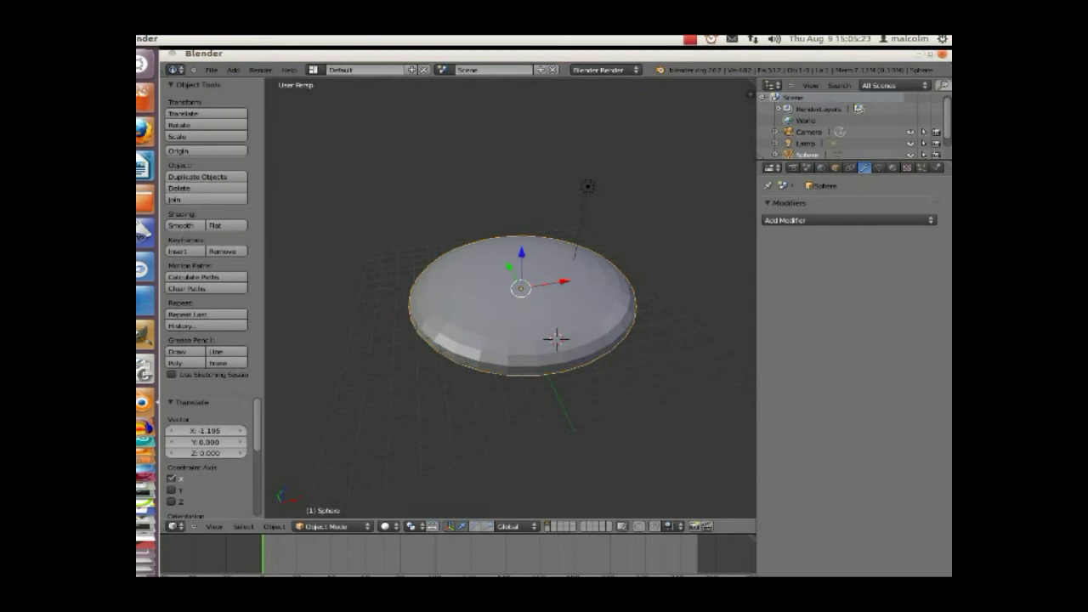
Snap the 3D cursor to the scene centre and snap the flattened sphere to the cursor
click(274, 526)
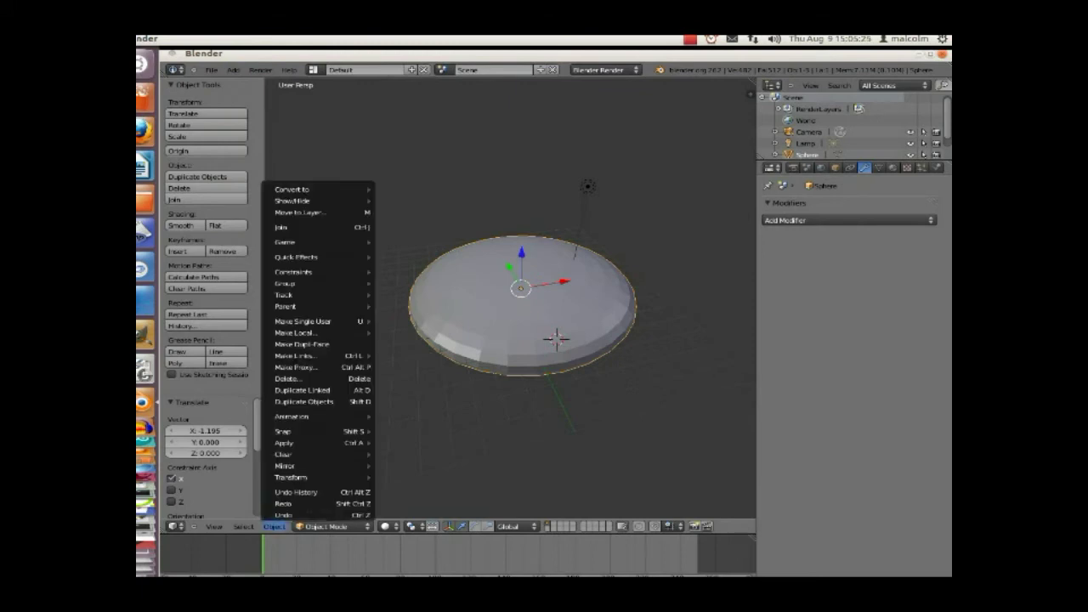
mouse_move(293, 431)
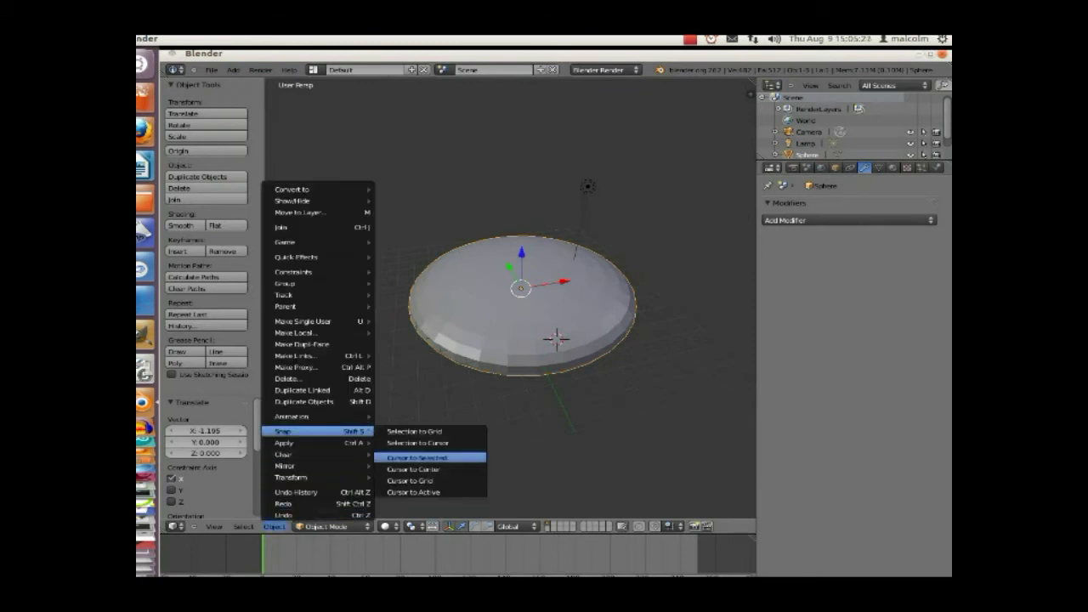
click(414, 469)
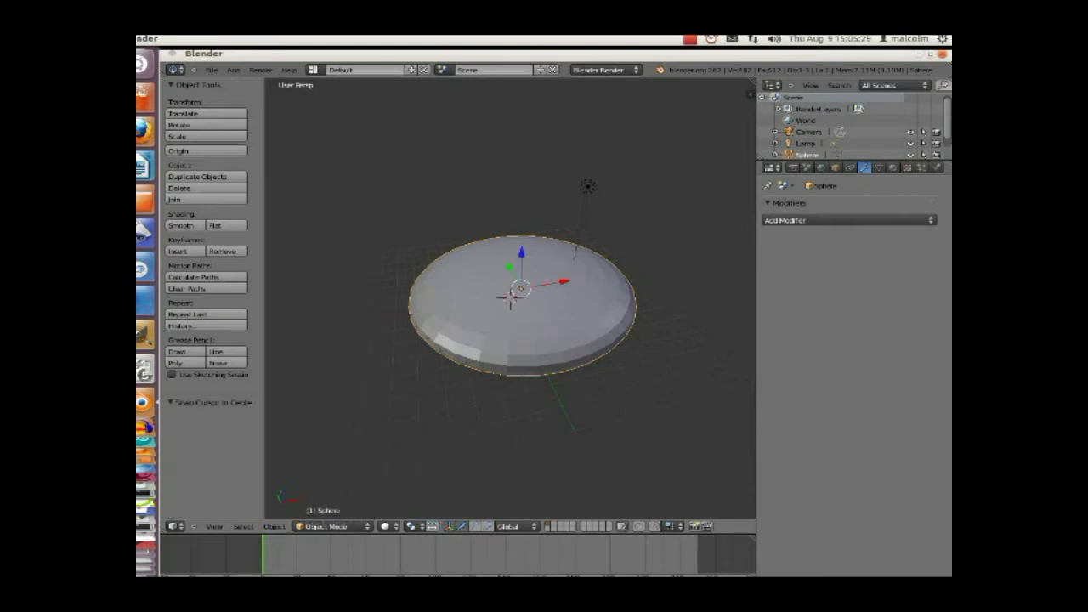
click(273, 526)
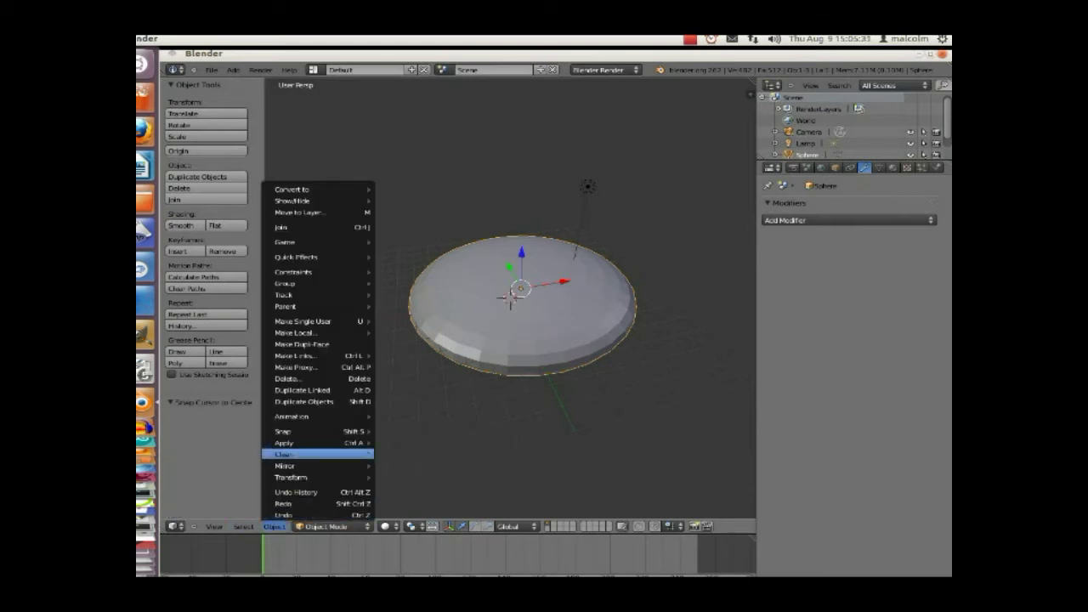
mouse_move(293, 431)
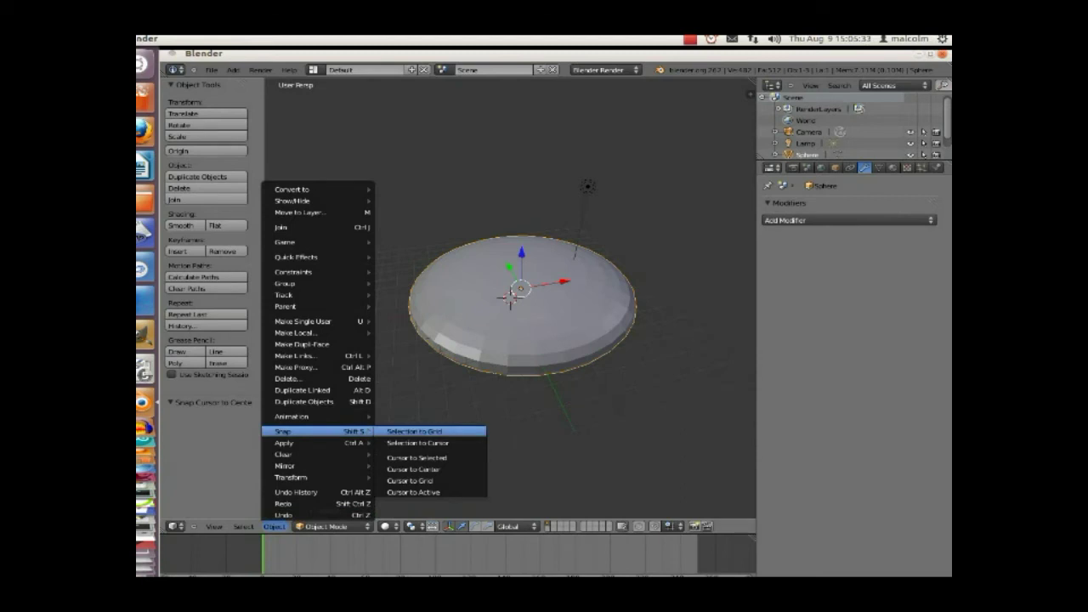
click(417, 443)
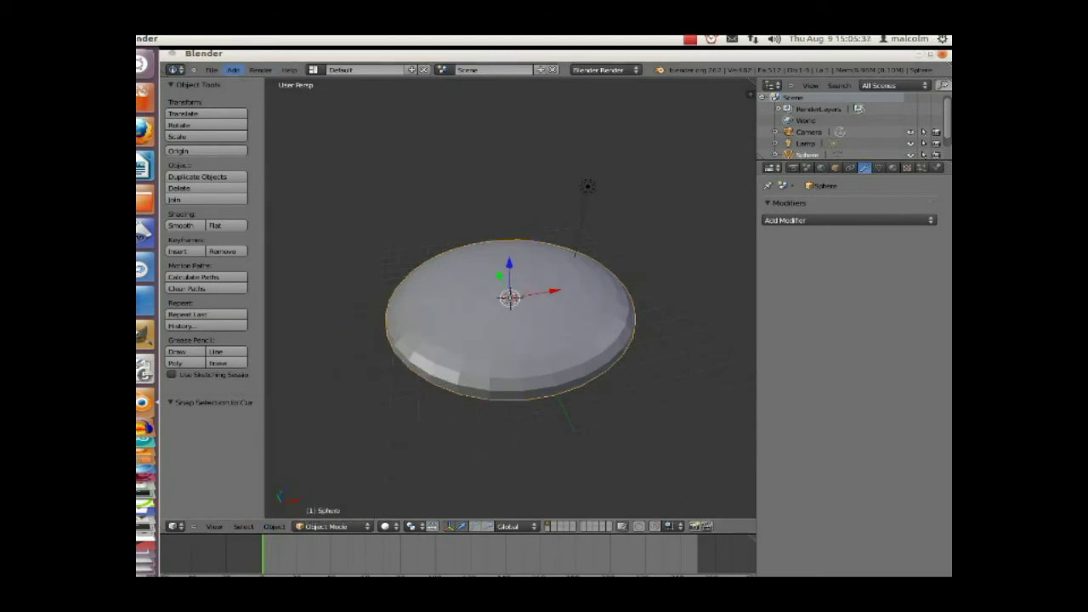
Add a UV sphere at the 3D cursor and scale it uniformly by a factor of about -2.602
click(233, 70)
mouse_move(247, 82)
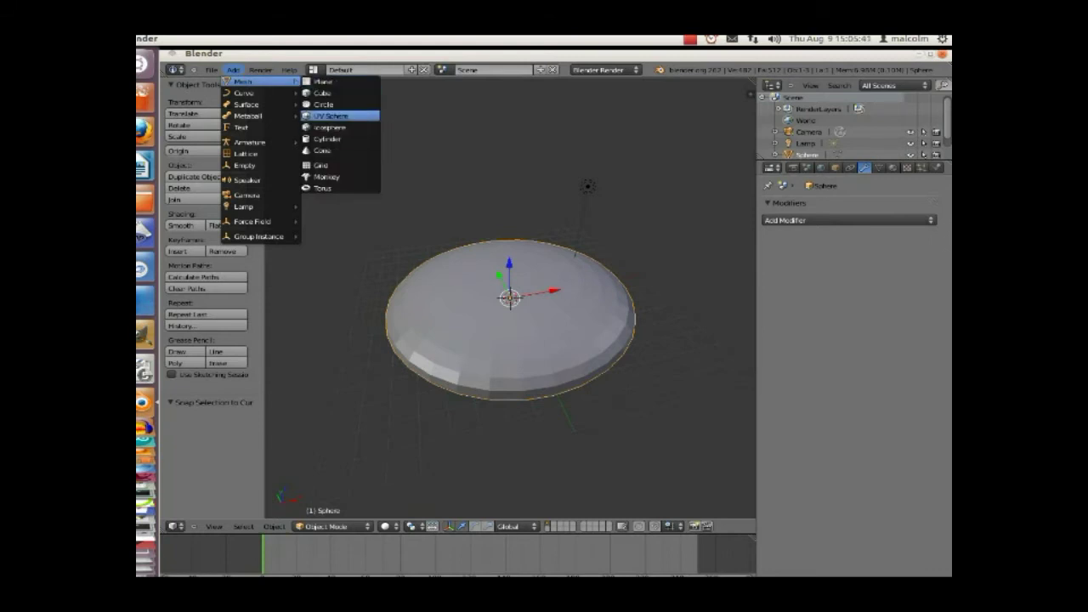
click(332, 116)
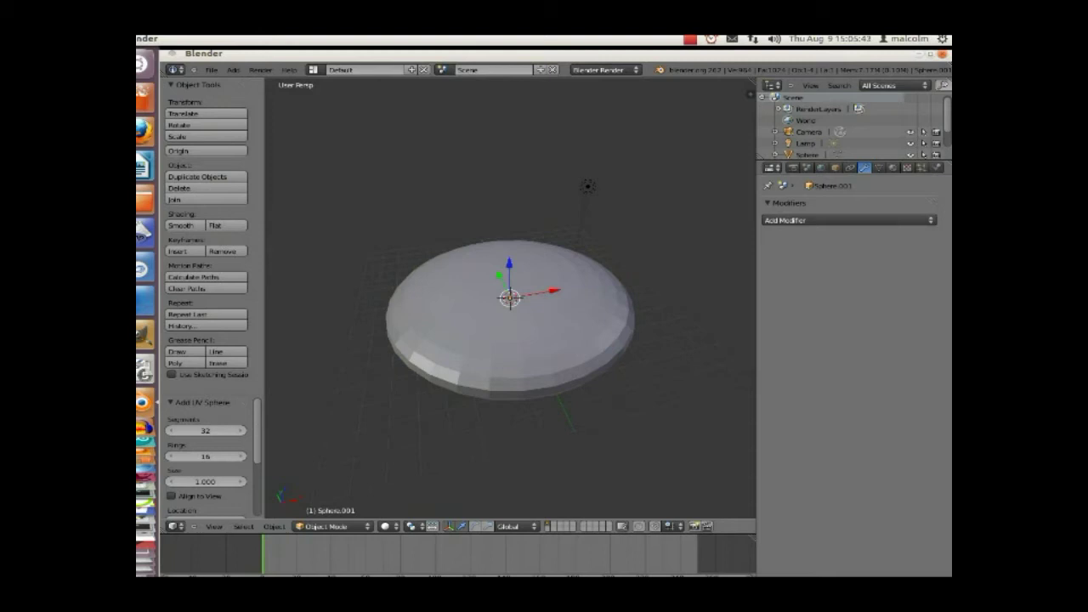
key(s)
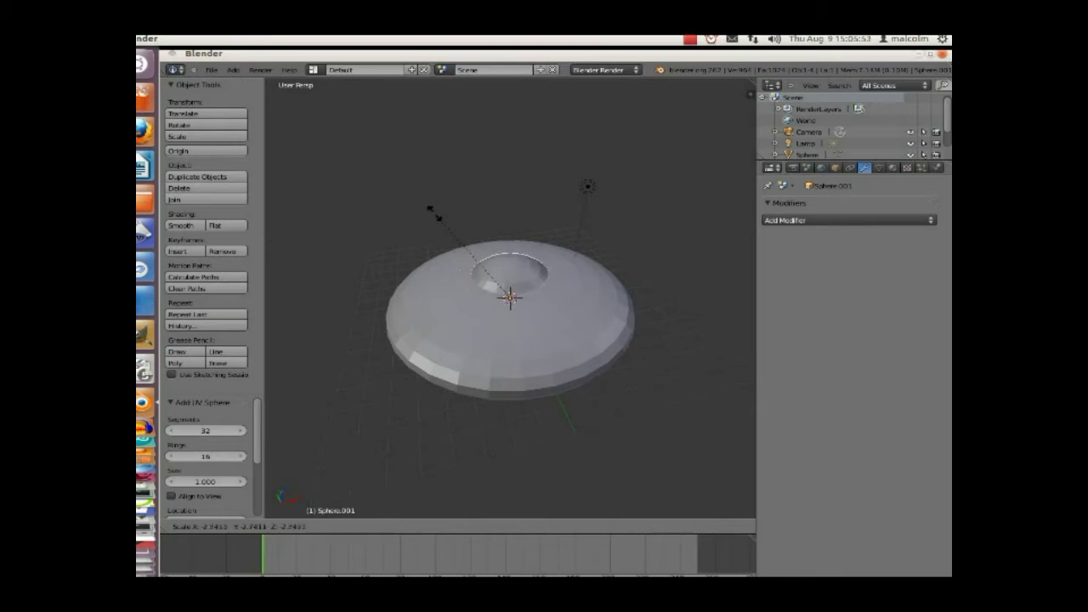
click(437, 219)
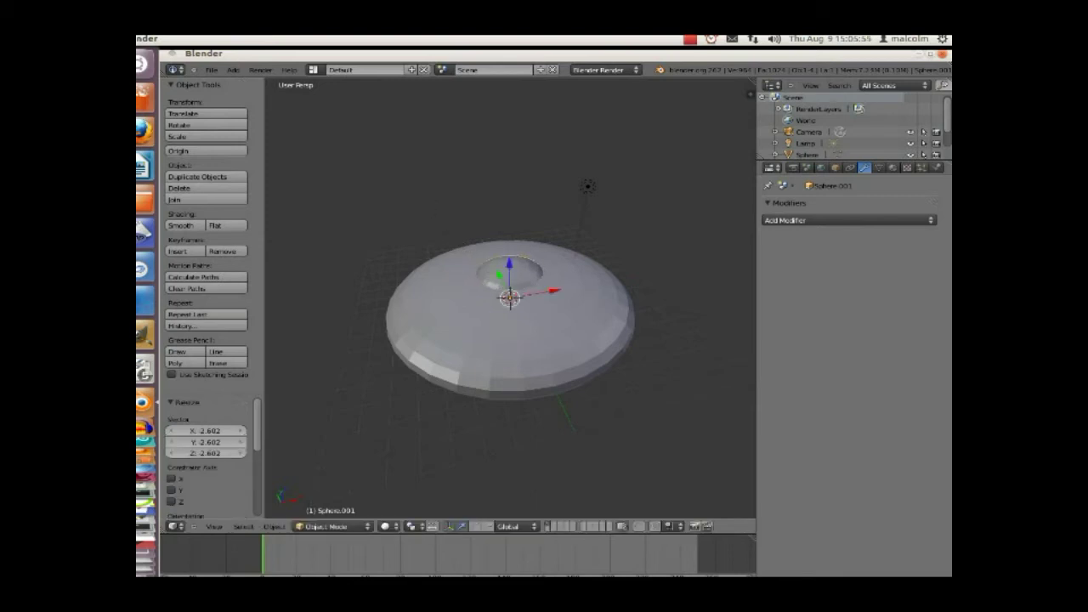
Scale the new sphere to about 0.846 along Z and move it about -1.718 units along Z
click(487, 526)
drag(509, 262, 509, 268)
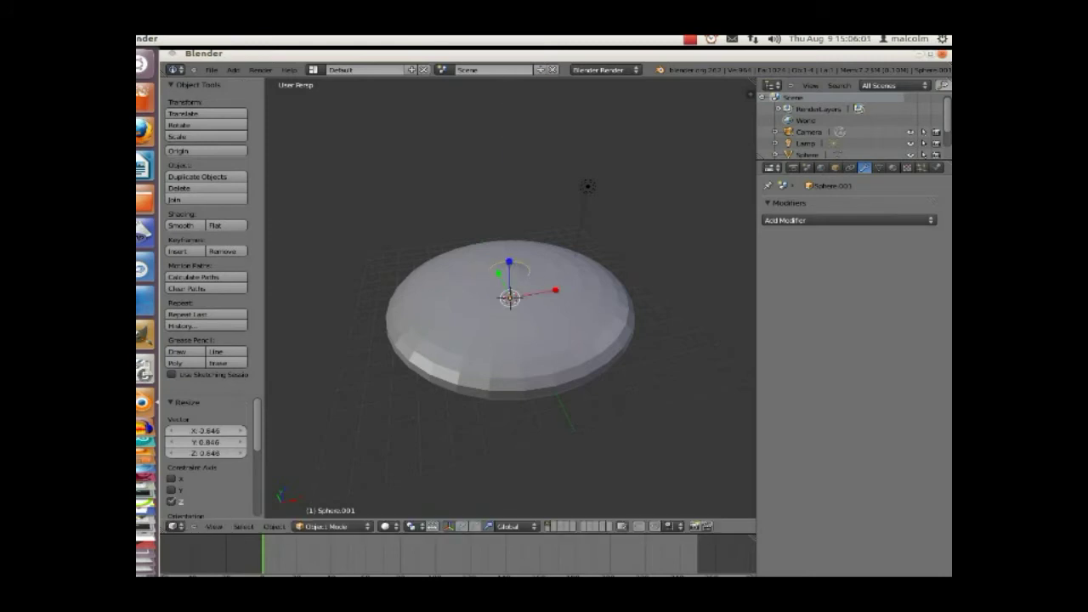
middle_drag(510, 268, 509, 143)
right_click(509, 238)
right_click(510, 328)
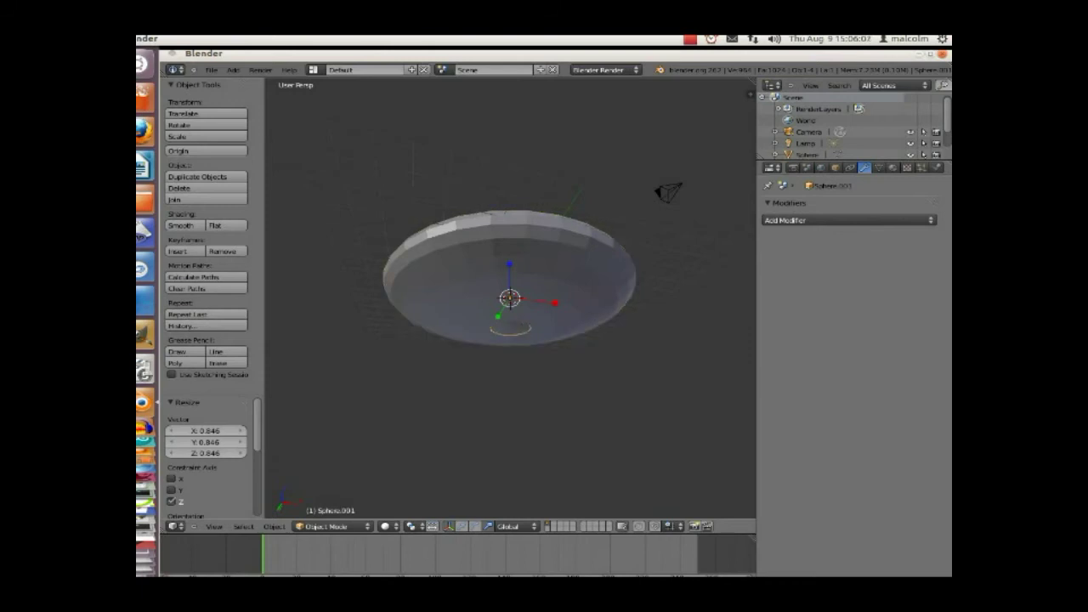
click(489, 527)
key(g)
key(z)
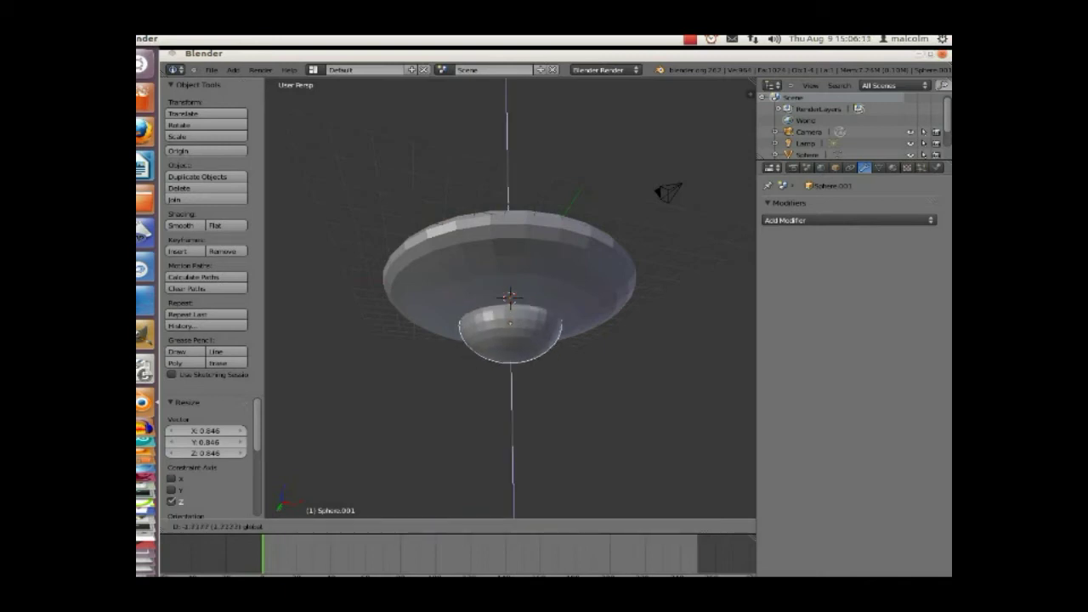
key(Return)
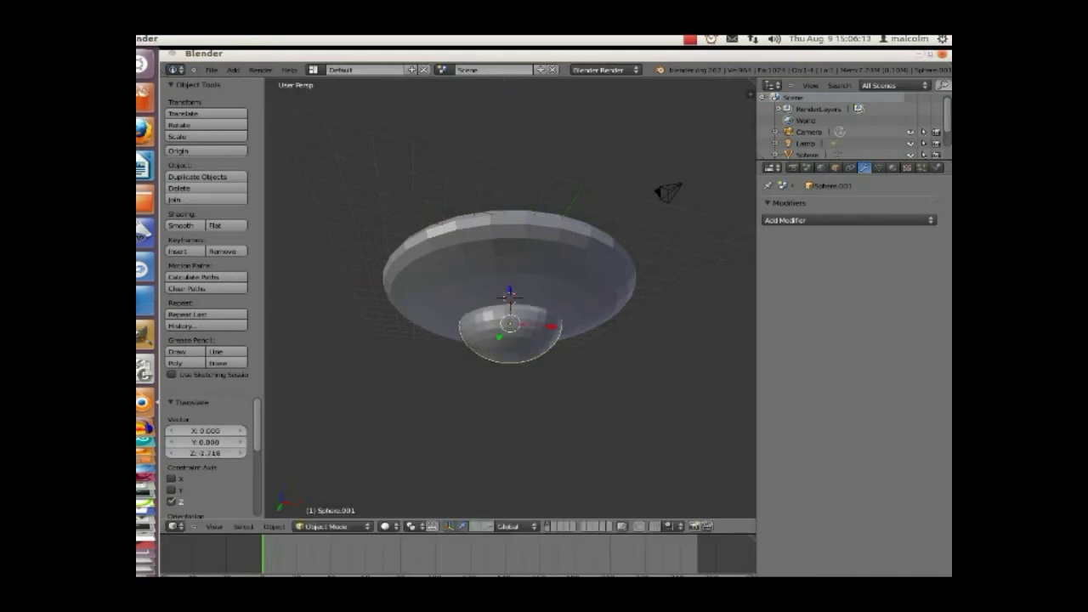
Enlarge the lower sphere uniformly by about 2.167 and flatten it to about 0.273 along Z
key(s)
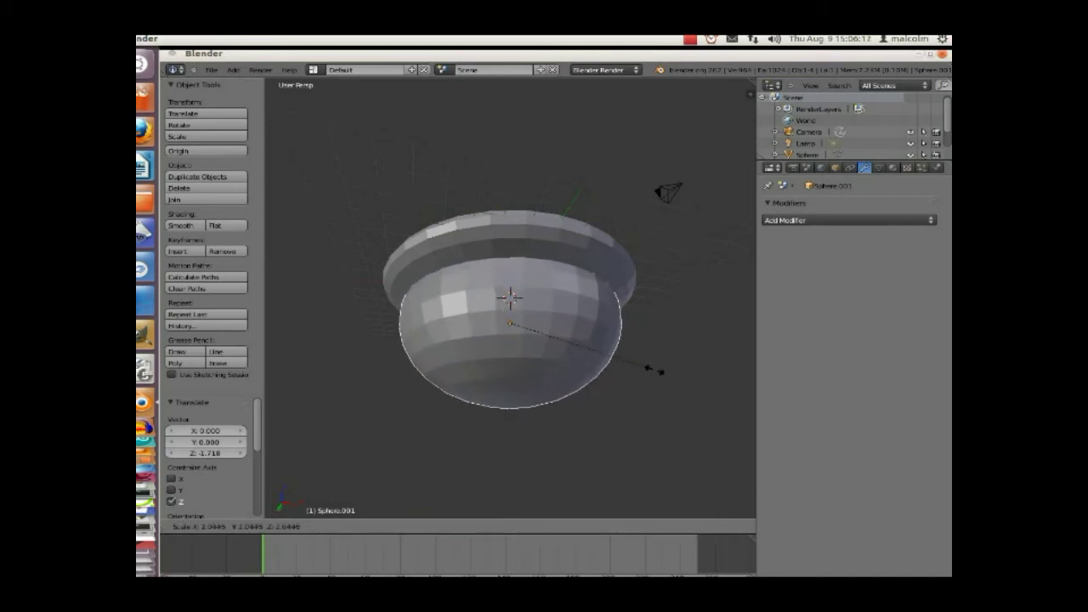
key(Return)
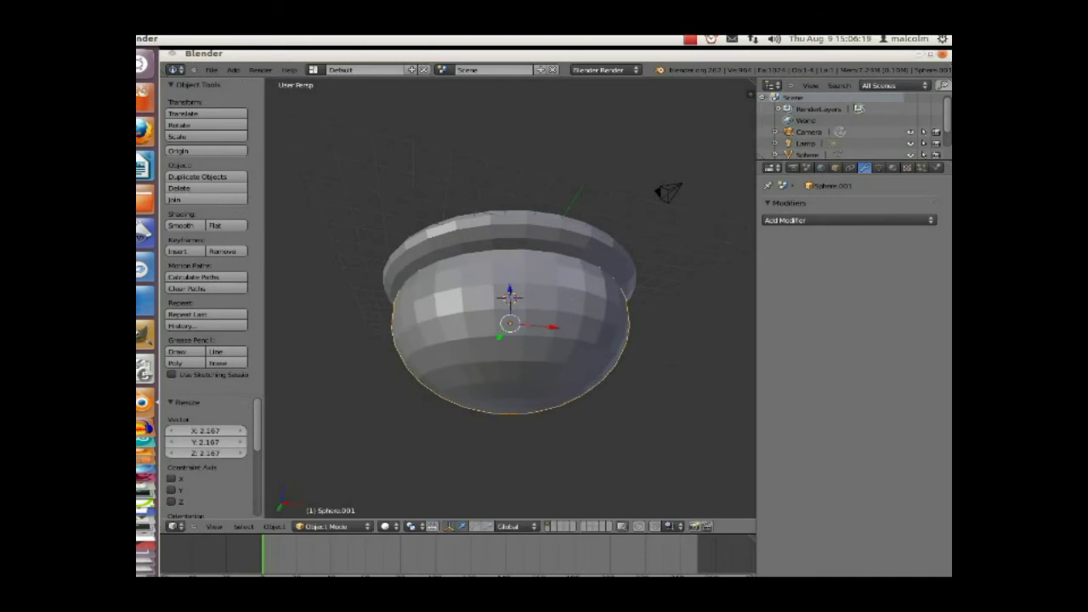
click(488, 526)
drag(509, 290, 501, 316)
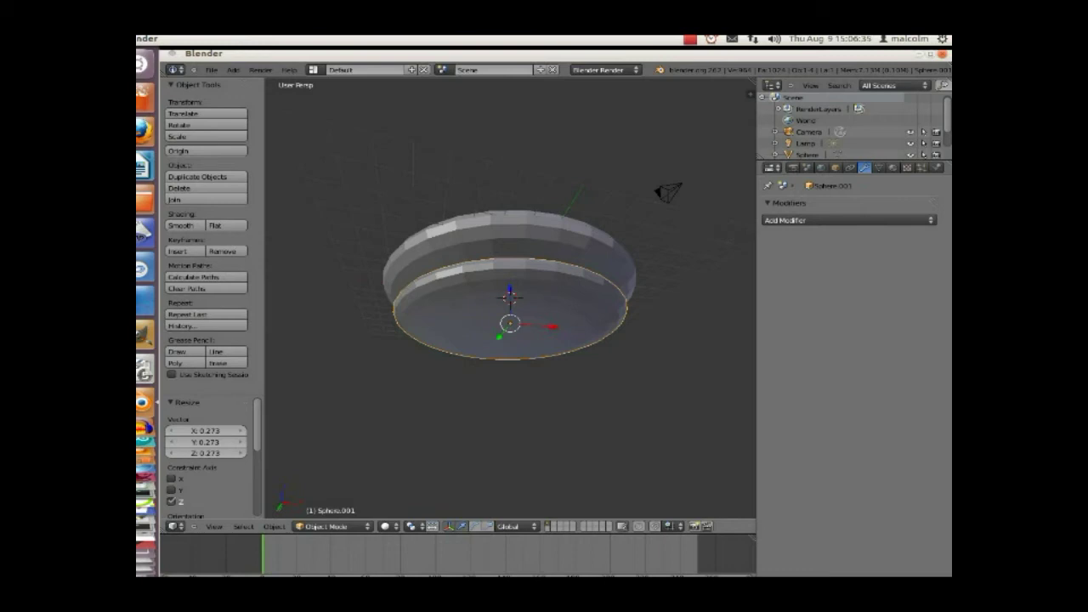
Move the lower flattened sphere about 0.834 units up along Z into the larger disc
key(g)
key(z)
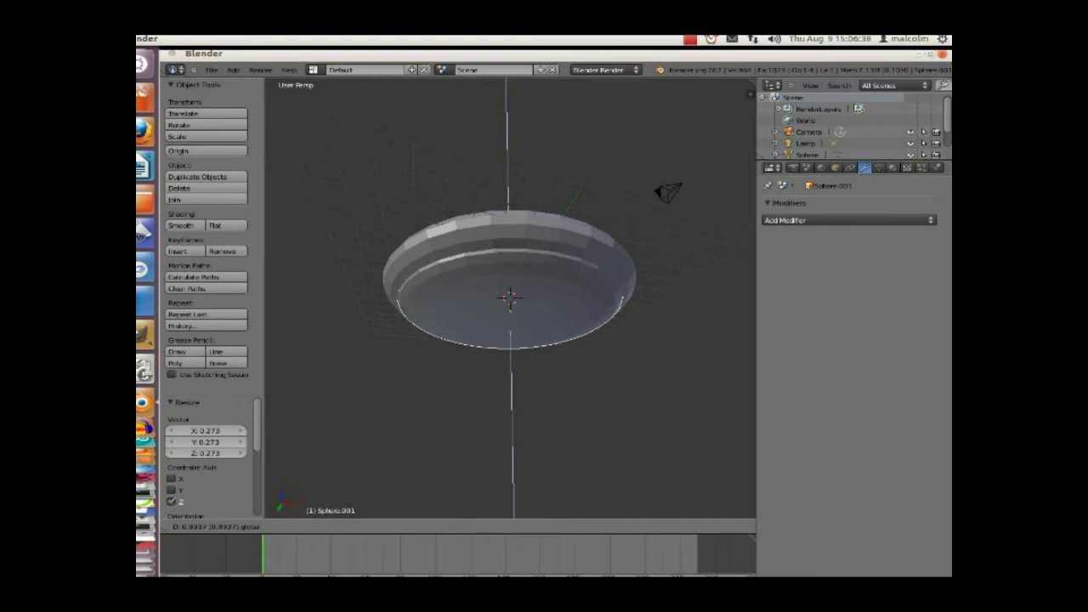
key(Return)
Add a Boolean modifier to the larger disc with Sphere.001 as its object
right_click(510, 222)
click(848, 221)
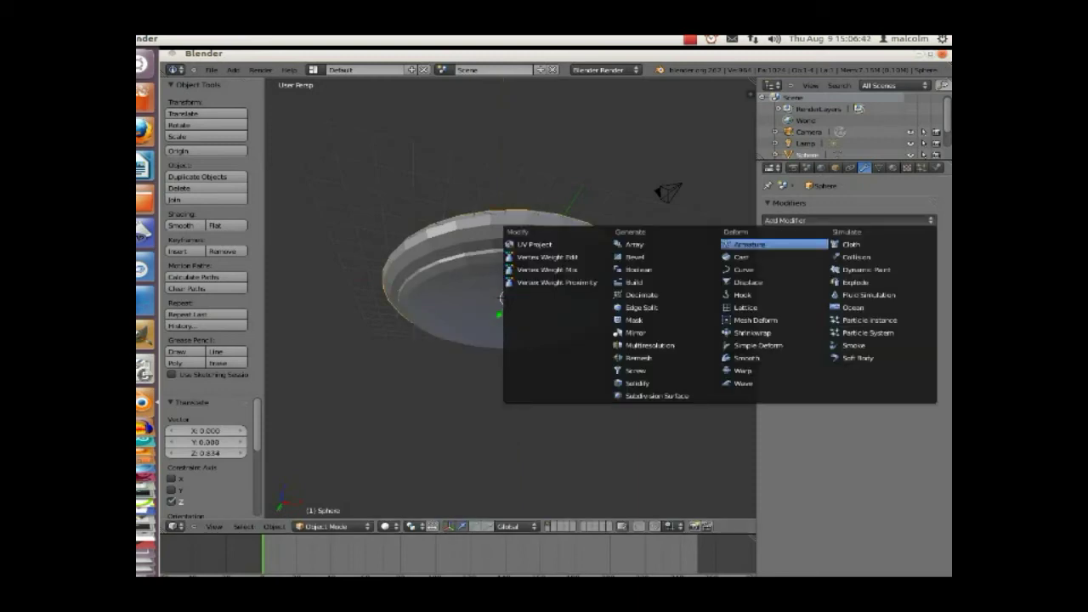
click(646, 263)
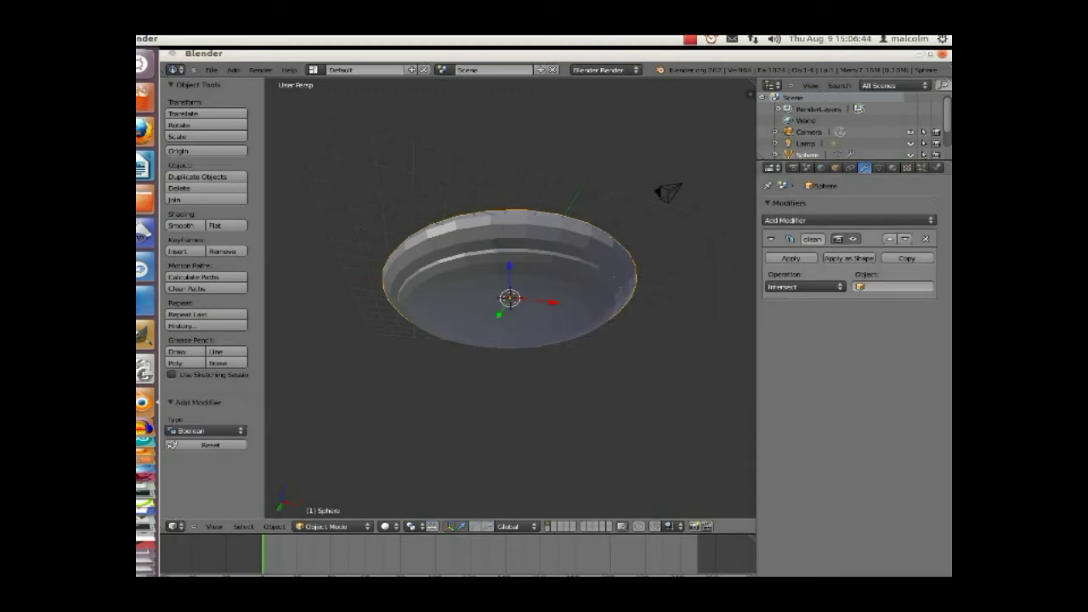
click(893, 287)
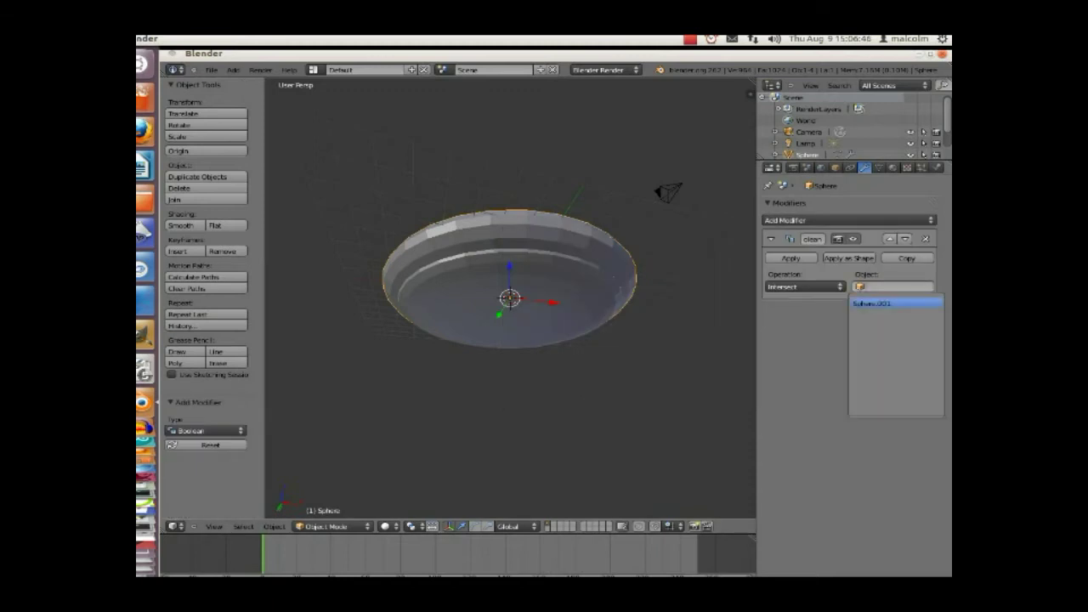
click(887, 303)
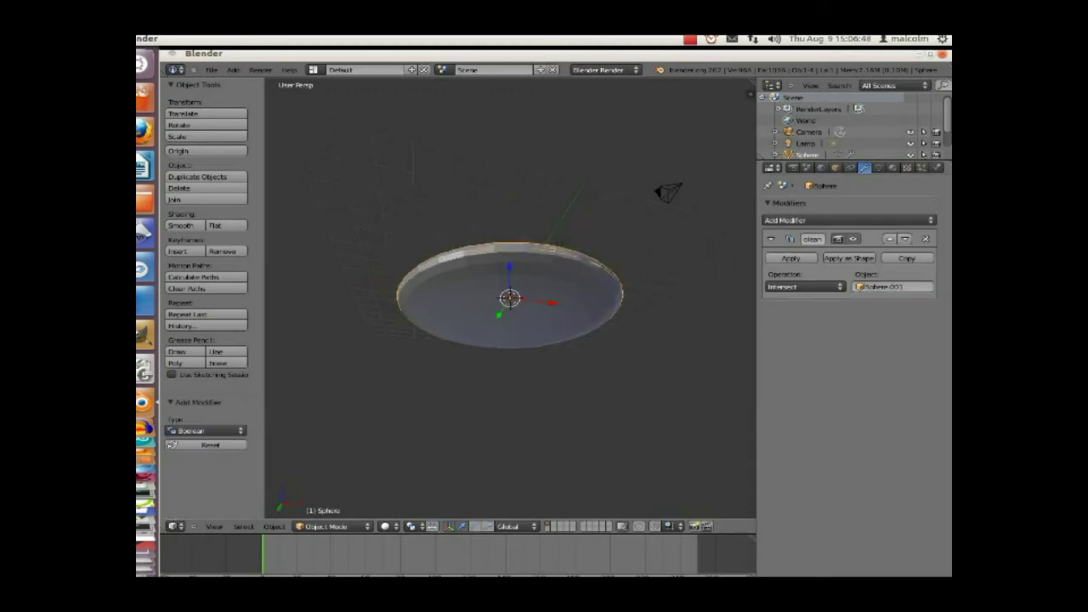
Set the larger disc's Boolean operation to Difference and apply the modifier
click(803, 287)
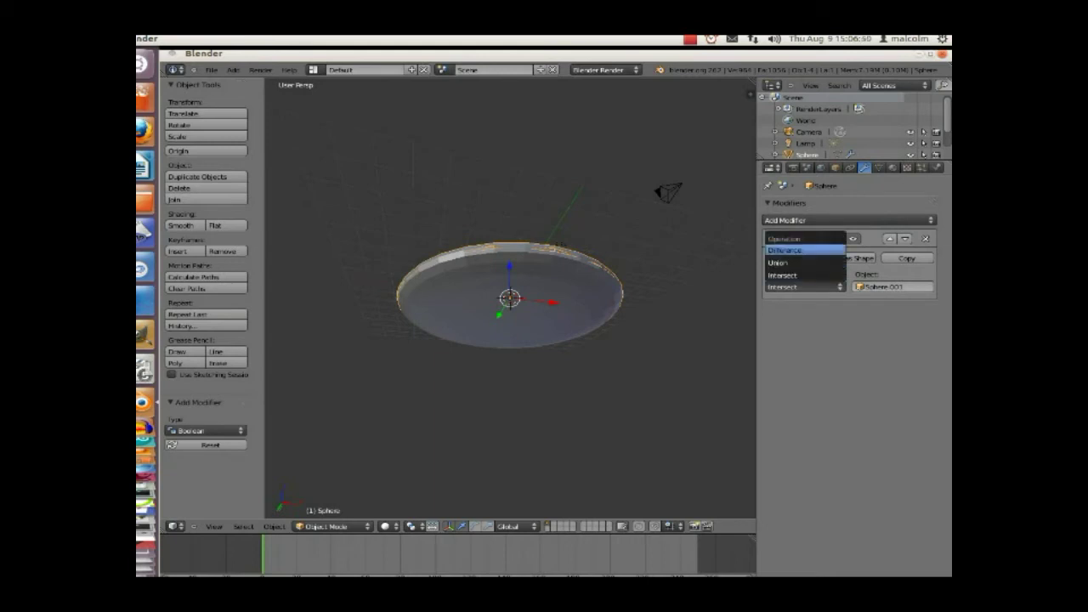
click(784, 250)
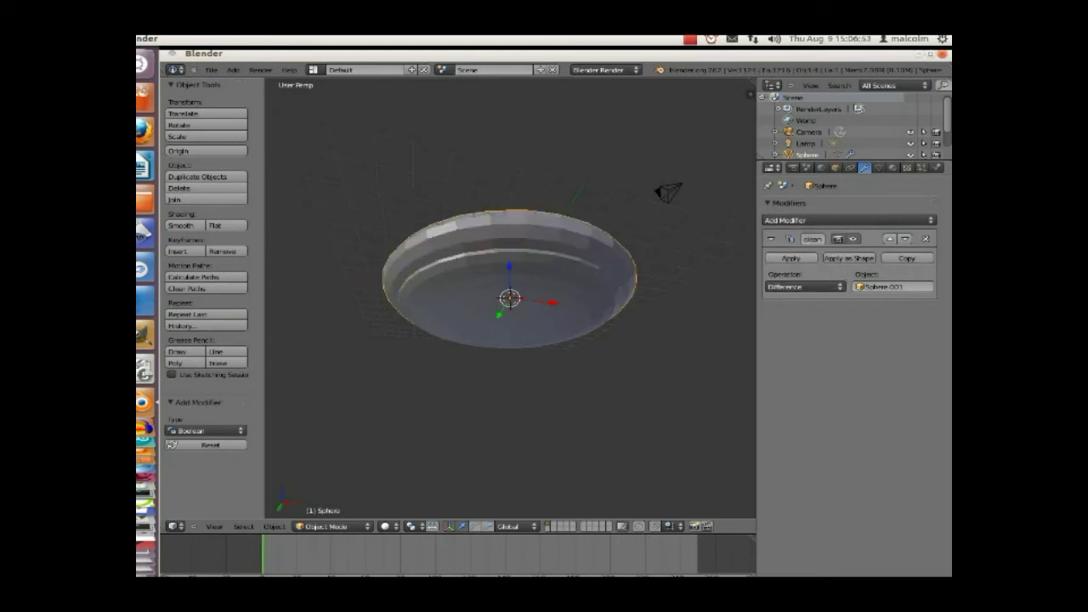
click(790, 258)
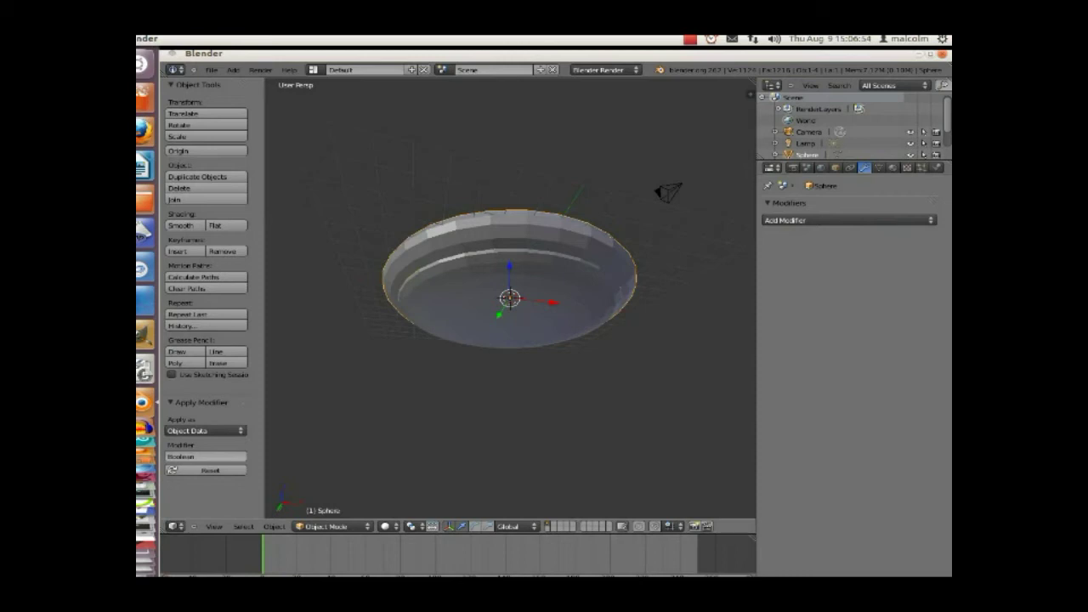
Move the cut disc about 2.772 units up along Z to inspect its hollow underside, and undo the move
key(shift+d)
key(z)
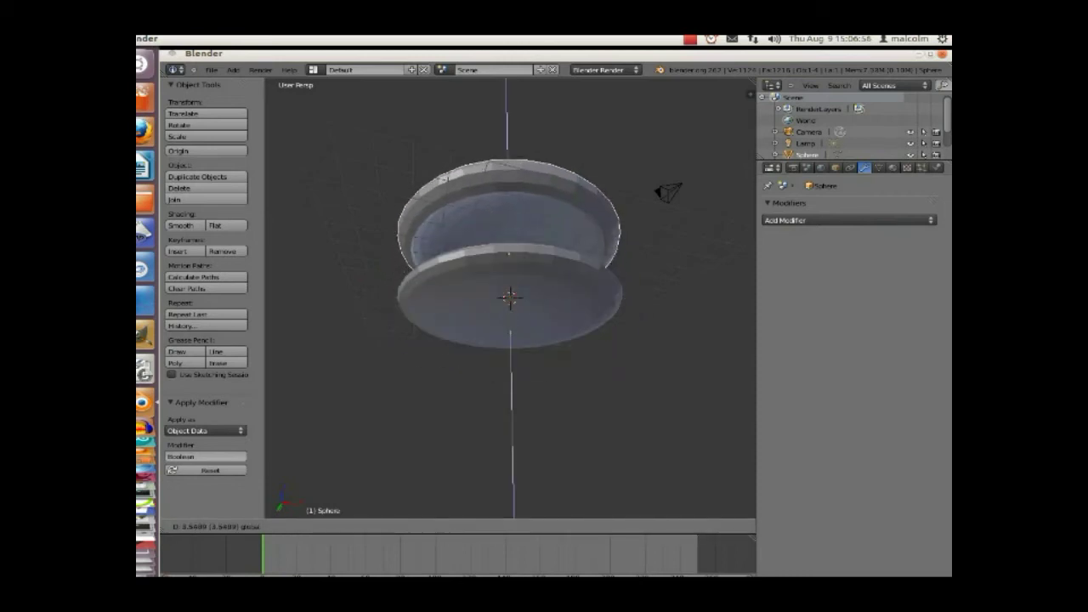
drag(509, 226, 508, 234)
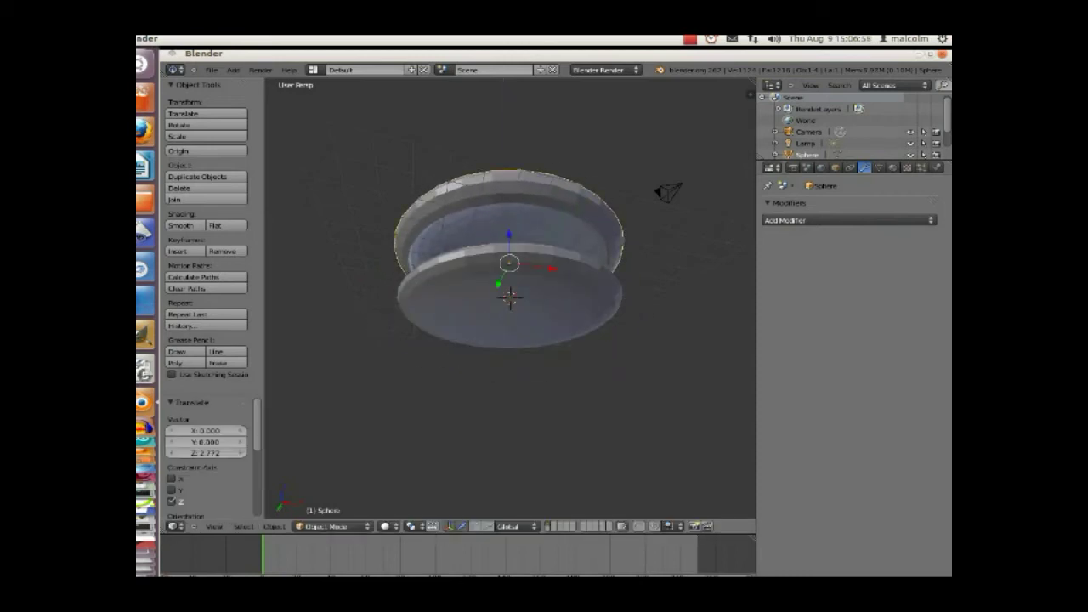
key(ctrl+z)
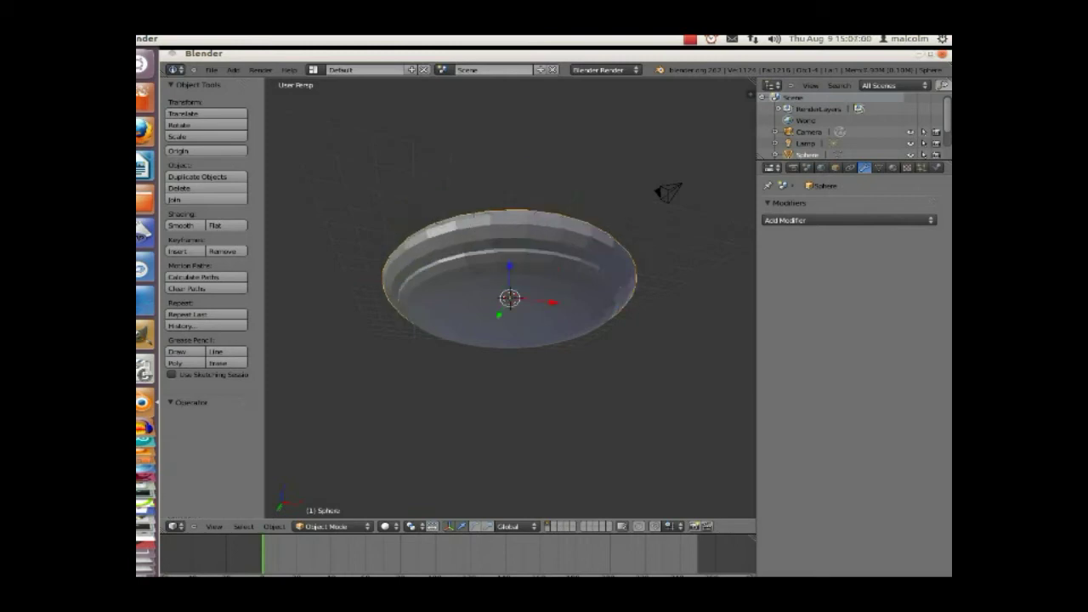
Select the smaller flattened sphere, Sphere.001, and stretch it along Z
key(shift+d)
key(z)
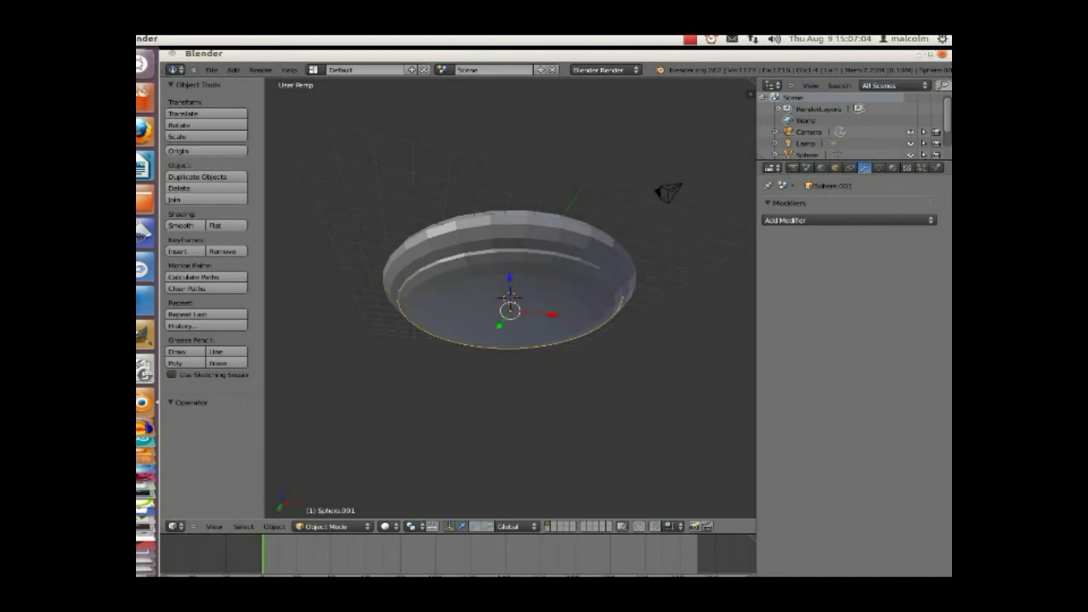
click(488, 527)
drag(509, 278, 513, 247)
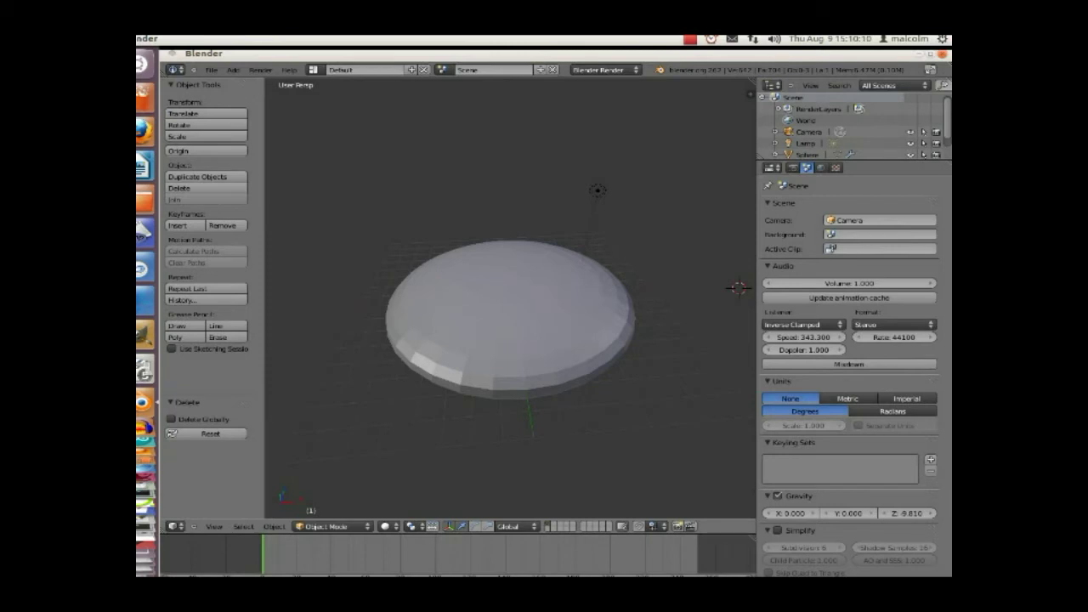
Add a cylinder at the 3D cursor and move it about 3.255 units along Y
click(233, 70)
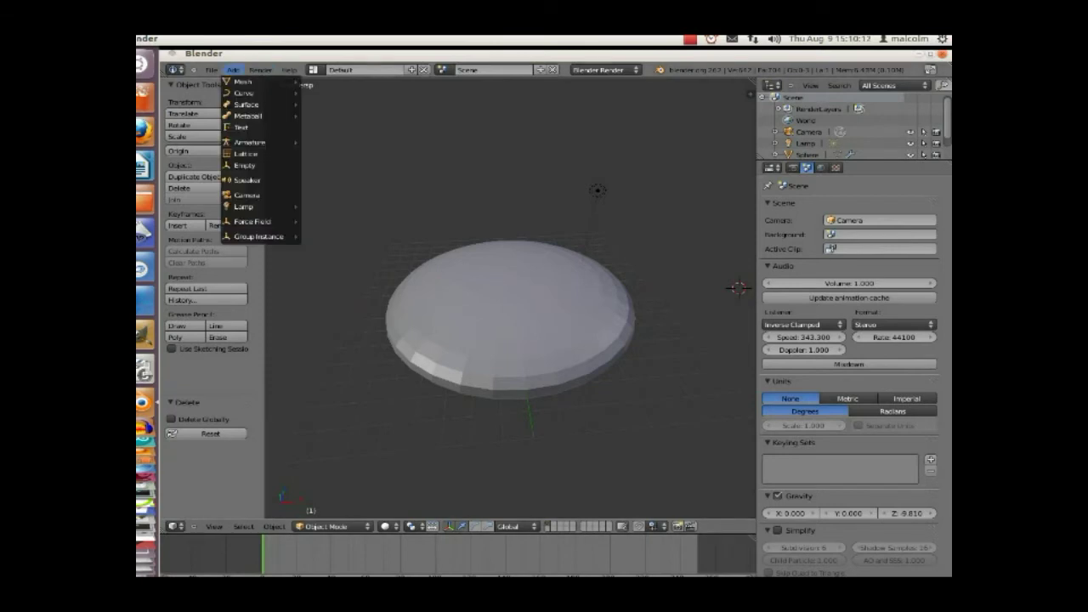
mouse_move(242, 82)
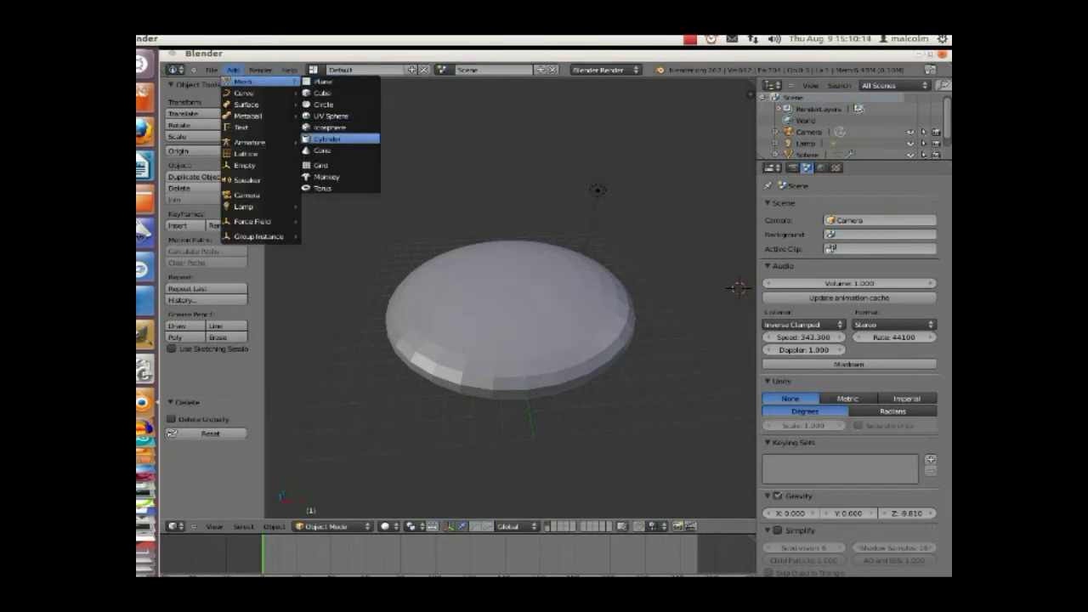
click(327, 138)
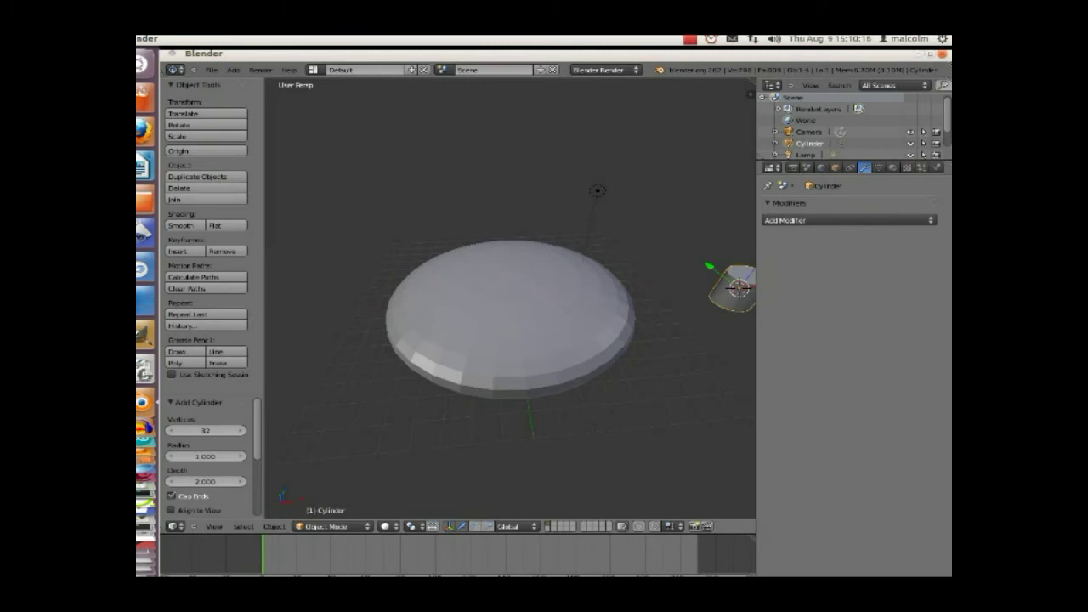
key(g)
key(y)
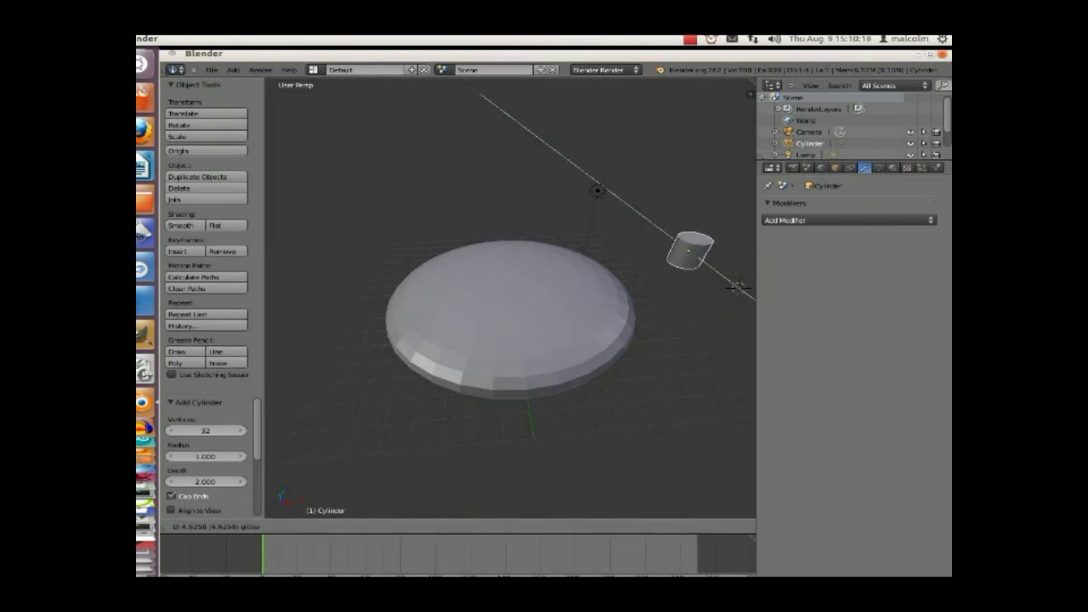
click(738, 287)
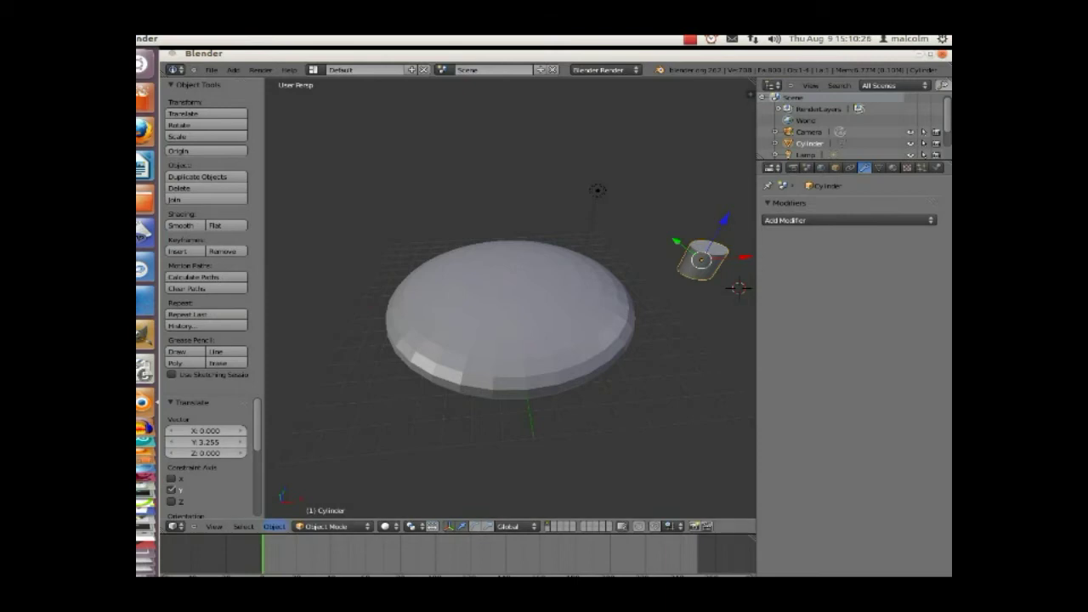
Snap the 3D cursor to the scene centre and snap the cylinder to the cursor
click(274, 526)
mouse_move(289, 431)
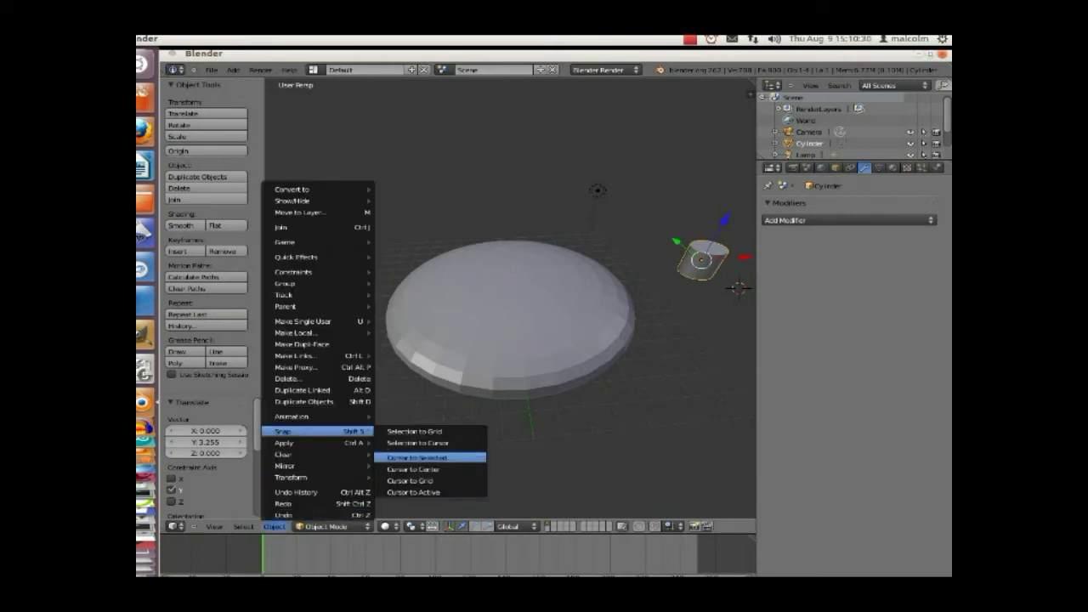
click(413, 469)
click(273, 526)
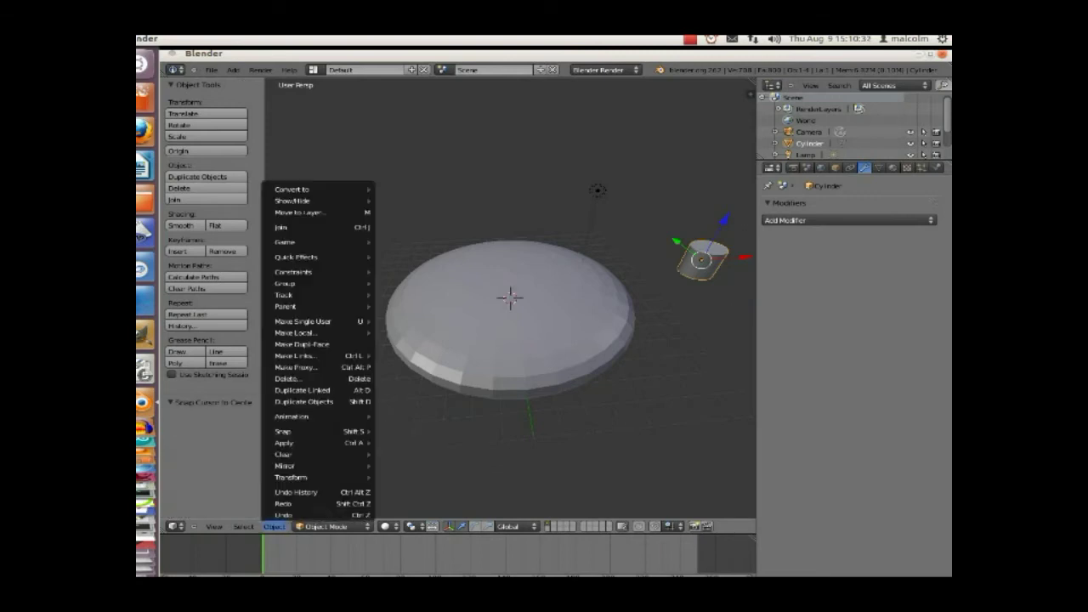
mouse_move(289, 432)
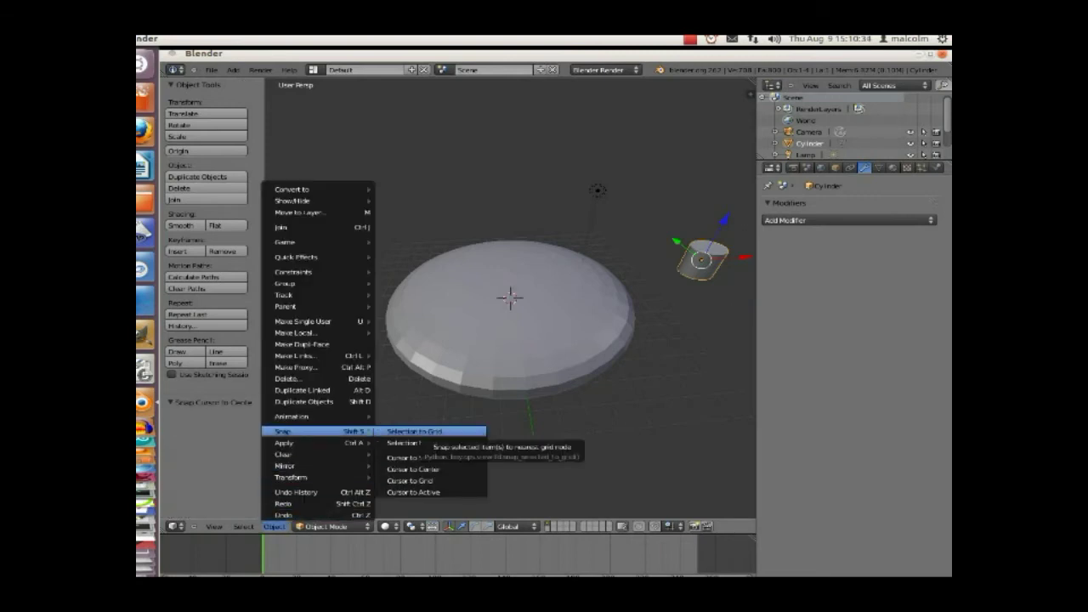
click(417, 443)
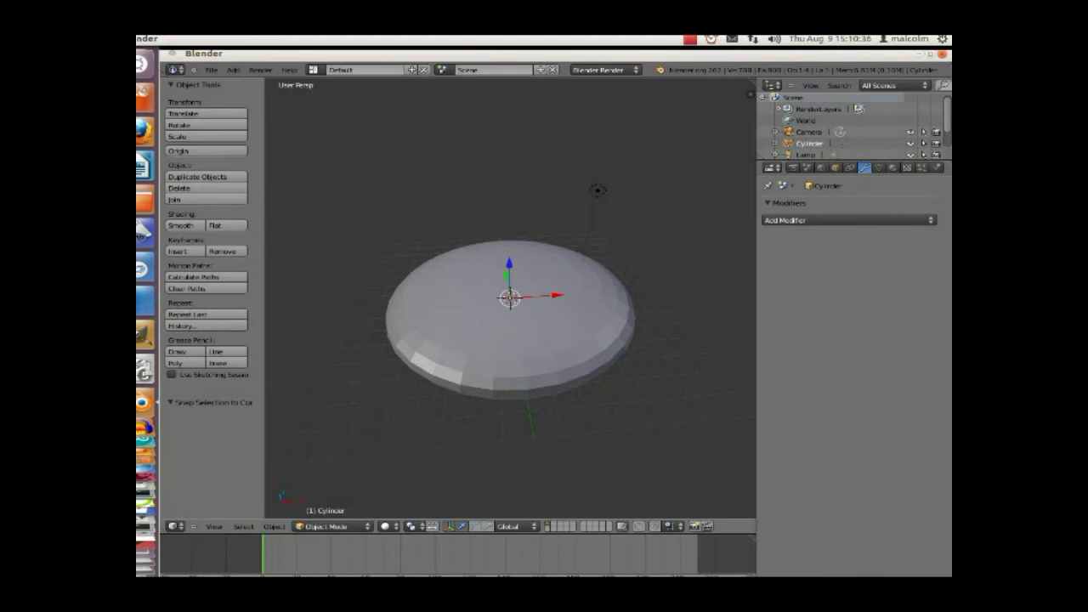
Enlarge the cylinder uniformly by a factor of about 1.844
key(s)
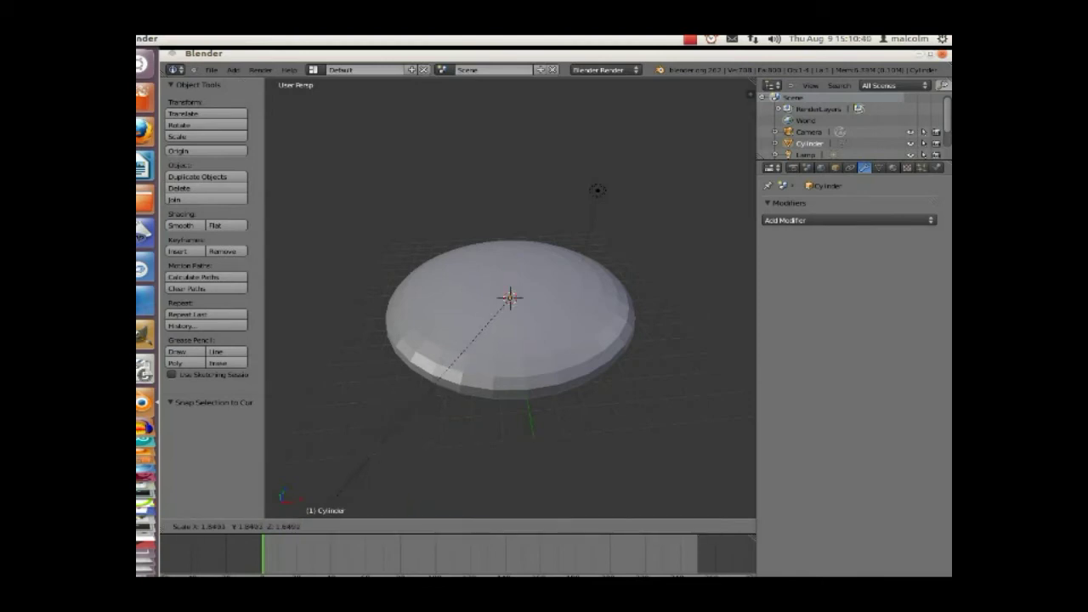
click(289, 526)
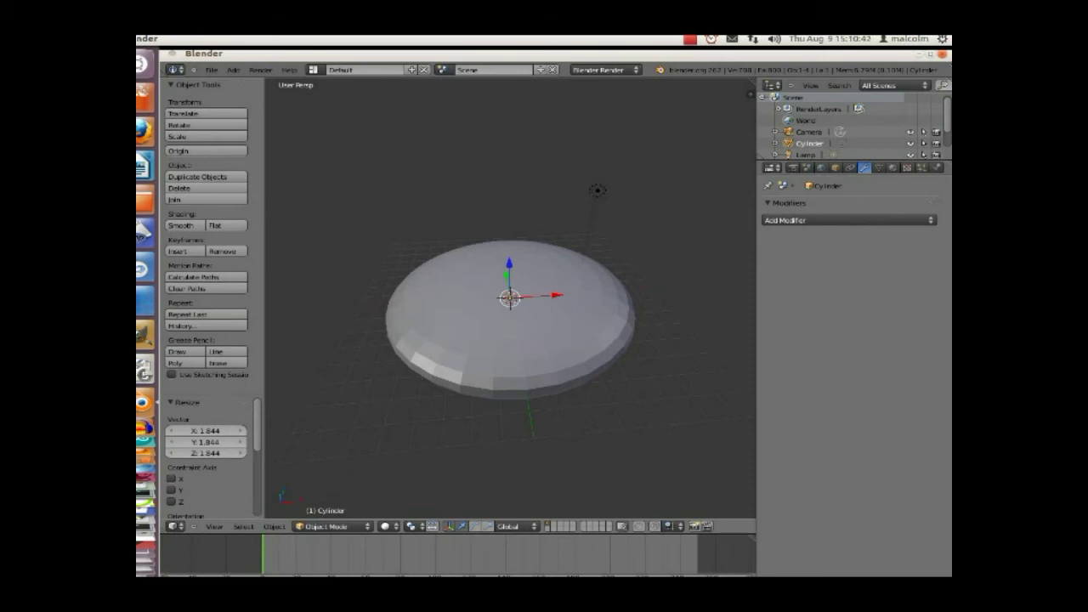
Raise the cylinder about 0.818 units along Z and enlarge it uniformly by a factor of about 1.240
drag(509, 263, 509, 238)
click(510, 294)
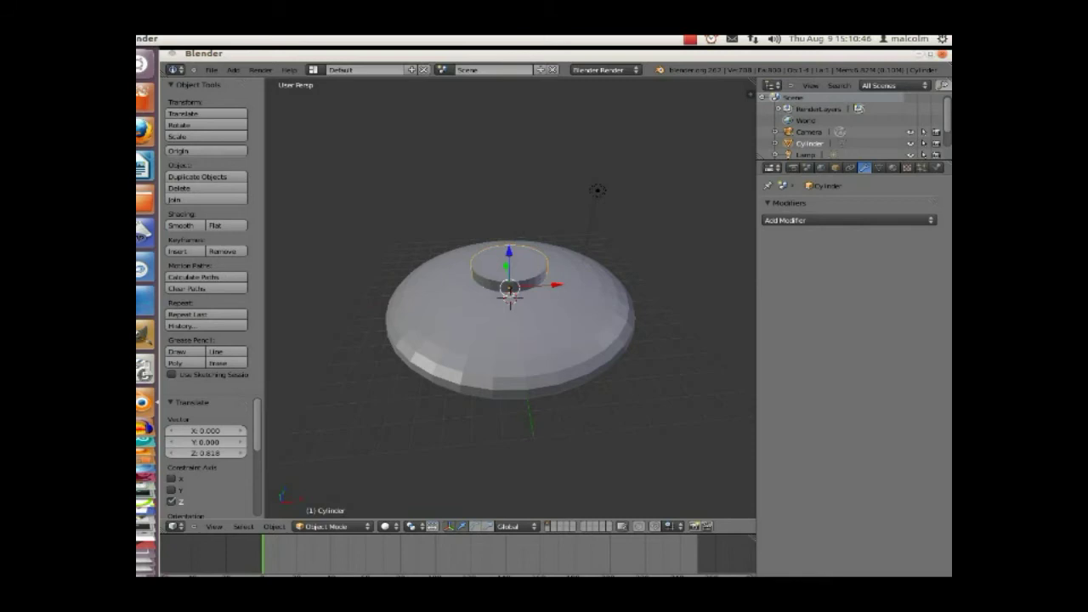
key(s)
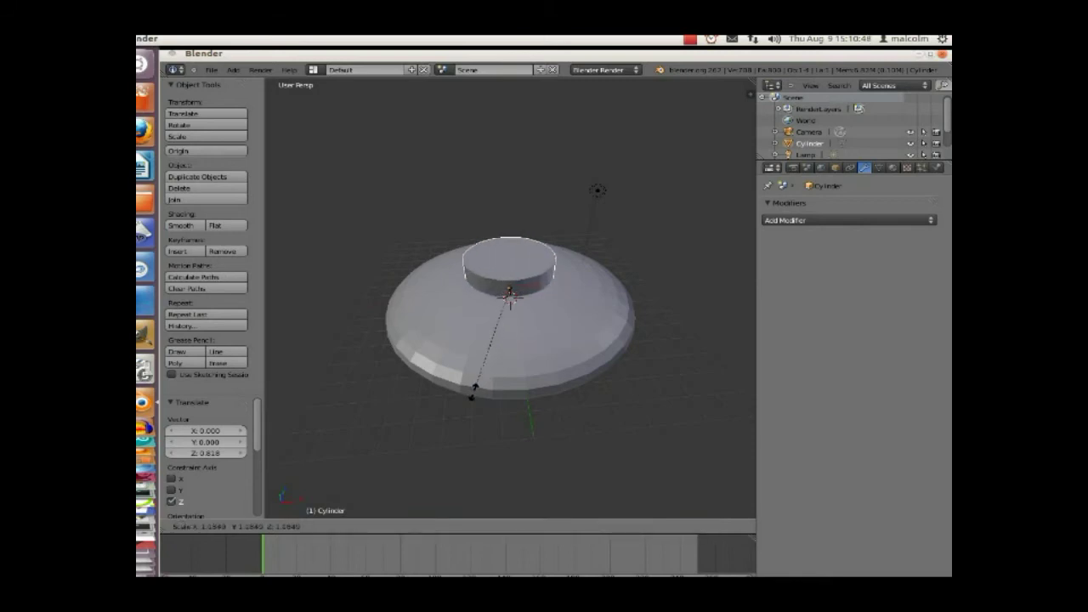
click(466, 398)
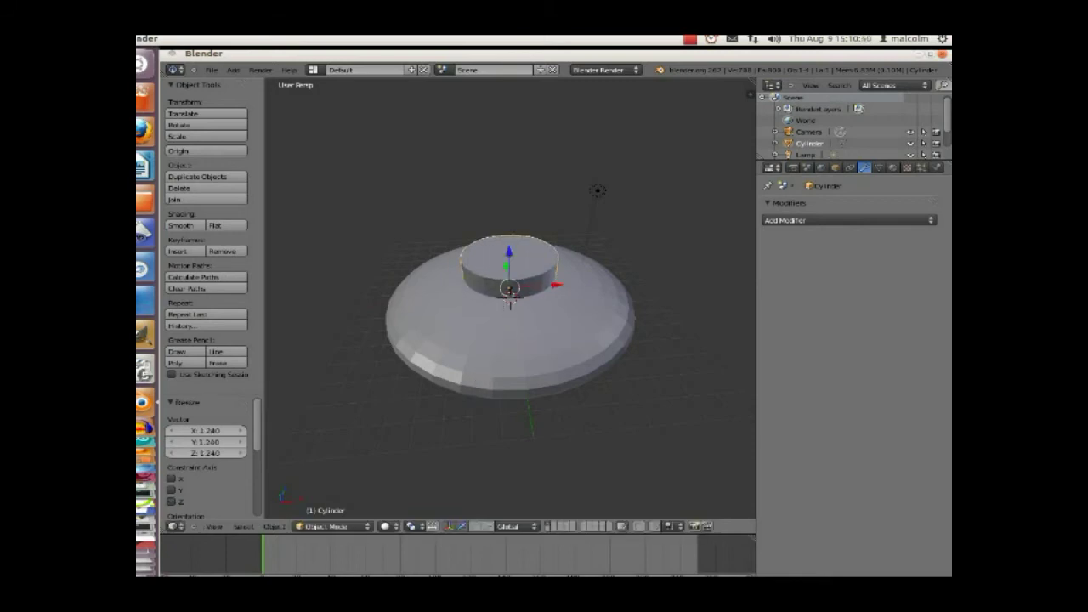
Lower the cylinder about 0.553 units along Z so that only a thin rim stands above the flattened sphere
middle_drag(466, 398, 464, 353)
middle_drag(510, 323, 510, 353)
key(g)
key(z)
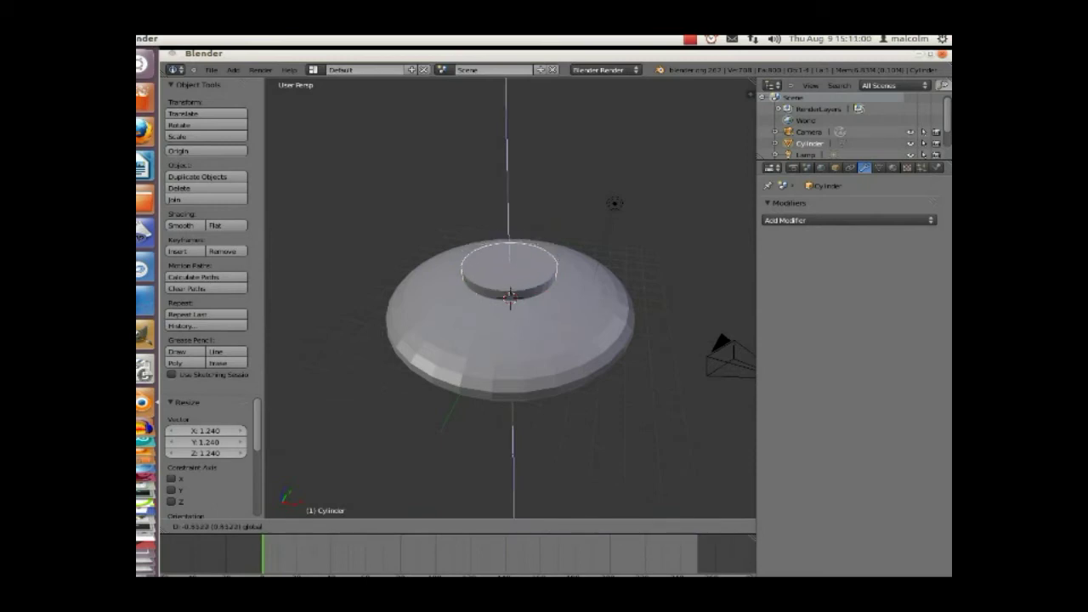
key(Return)
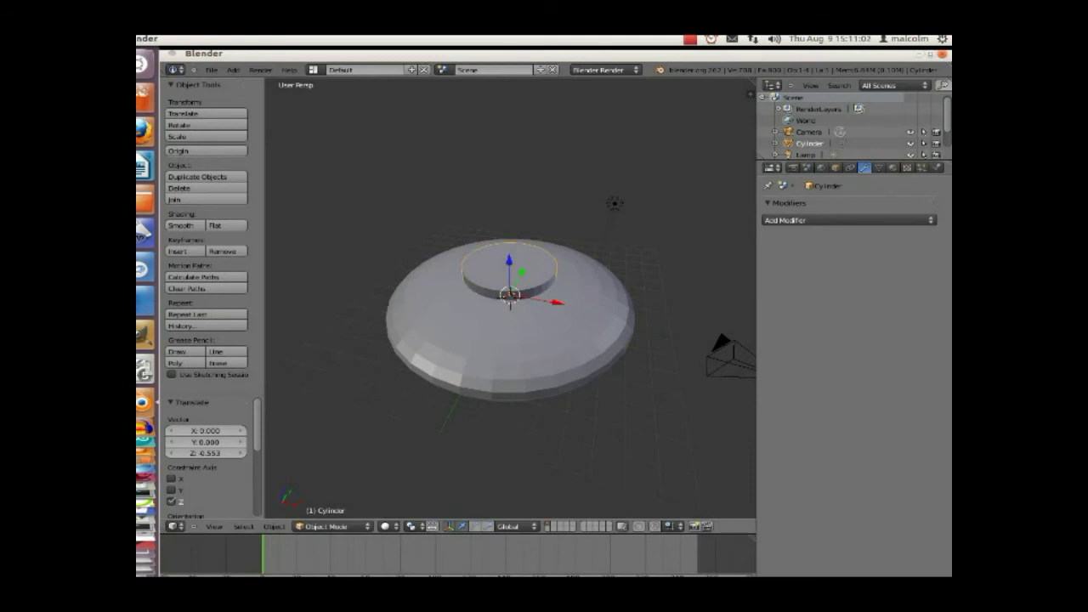
Set the flattened sphere's Boolean modifier to Union with the Cylinder object and apply it
right_click(510, 357)
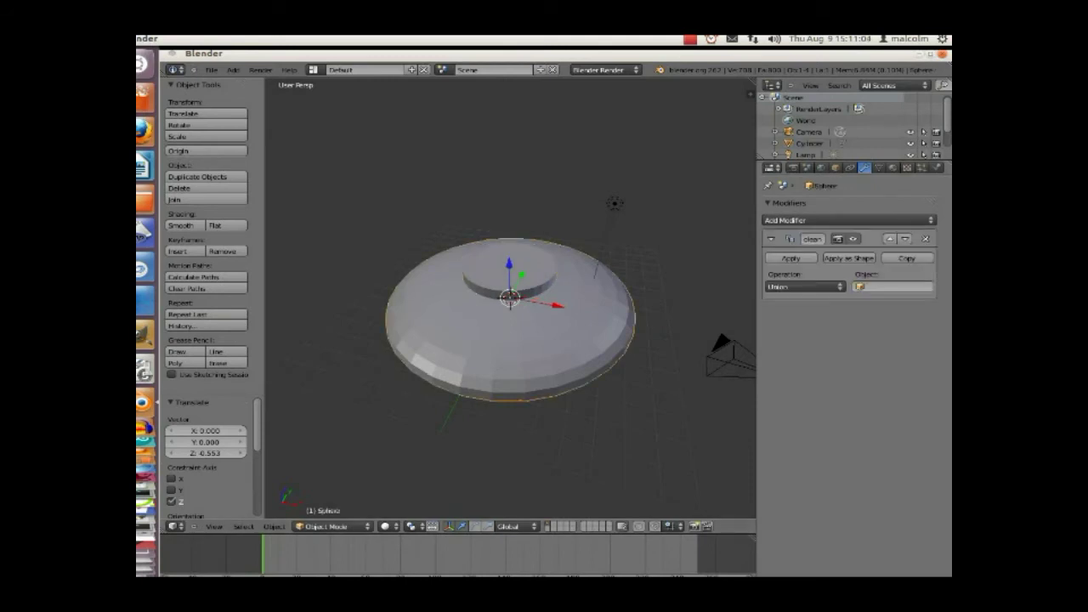
click(893, 287)
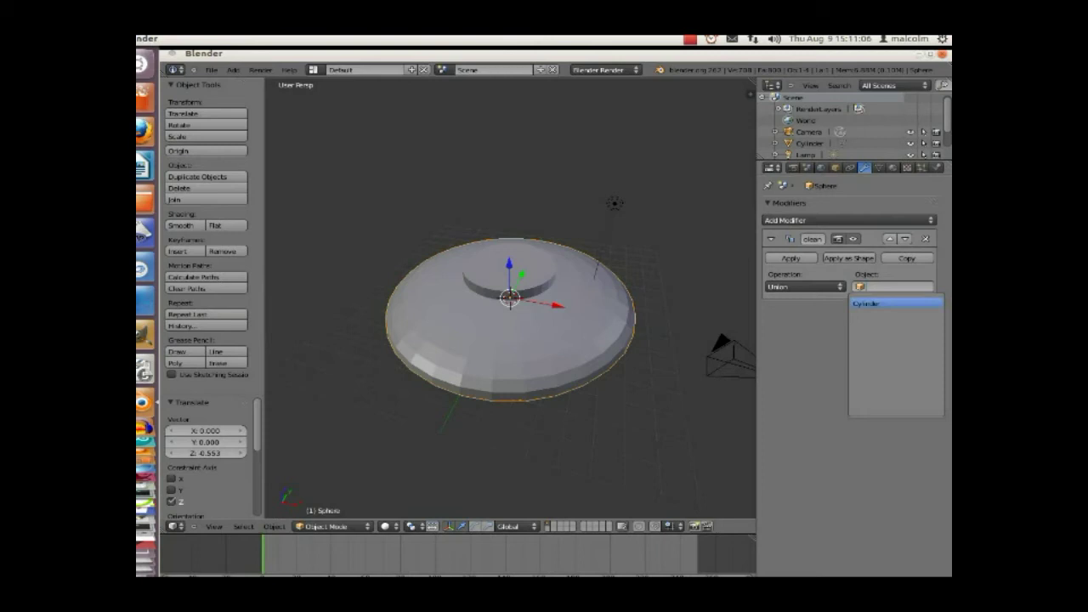
click(884, 303)
click(803, 286)
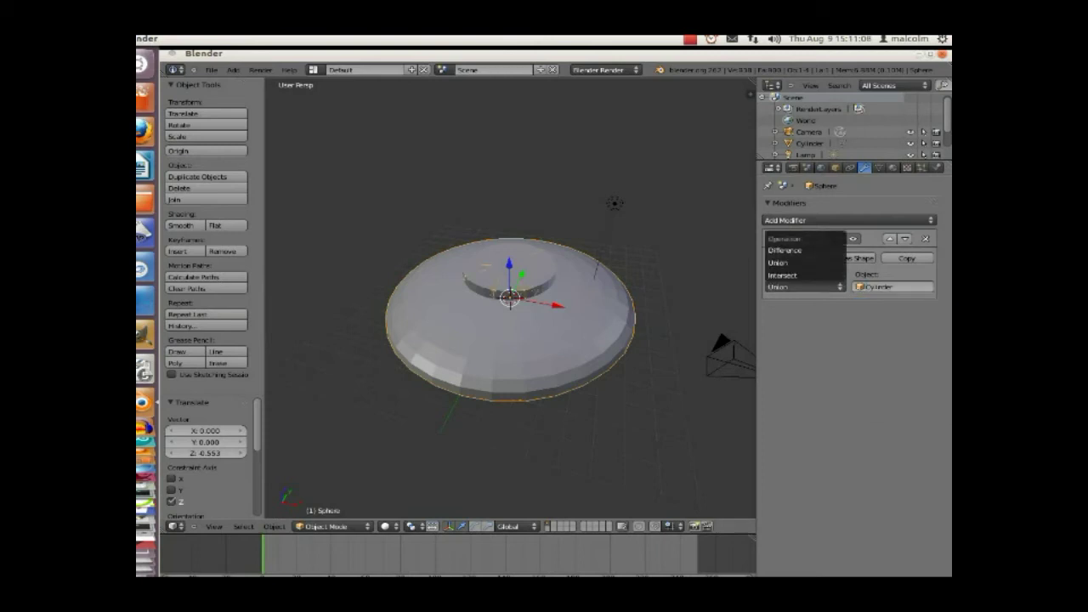
click(783, 263)
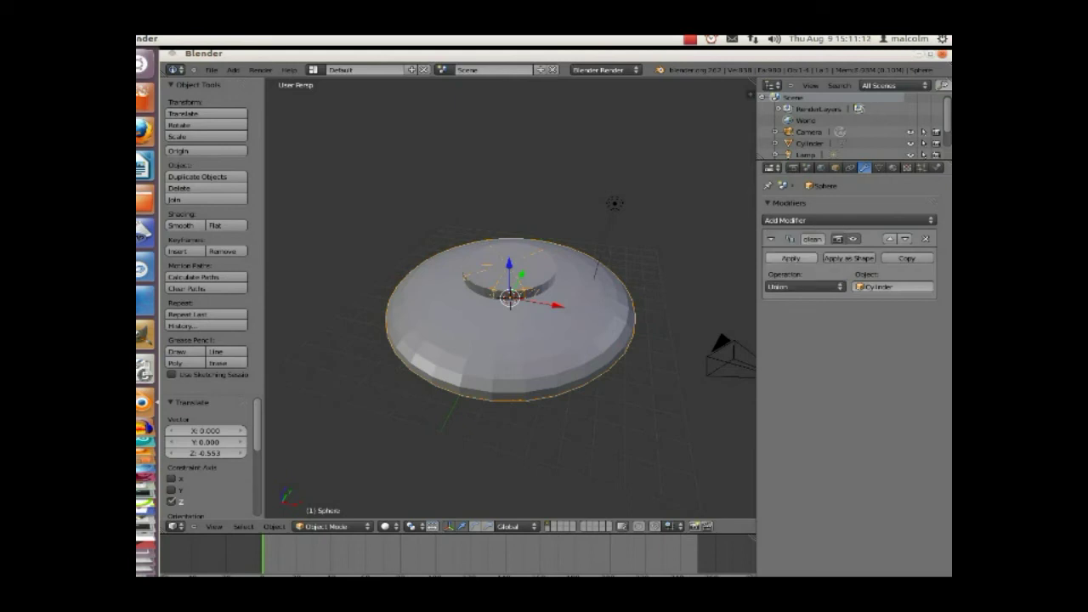
click(791, 259)
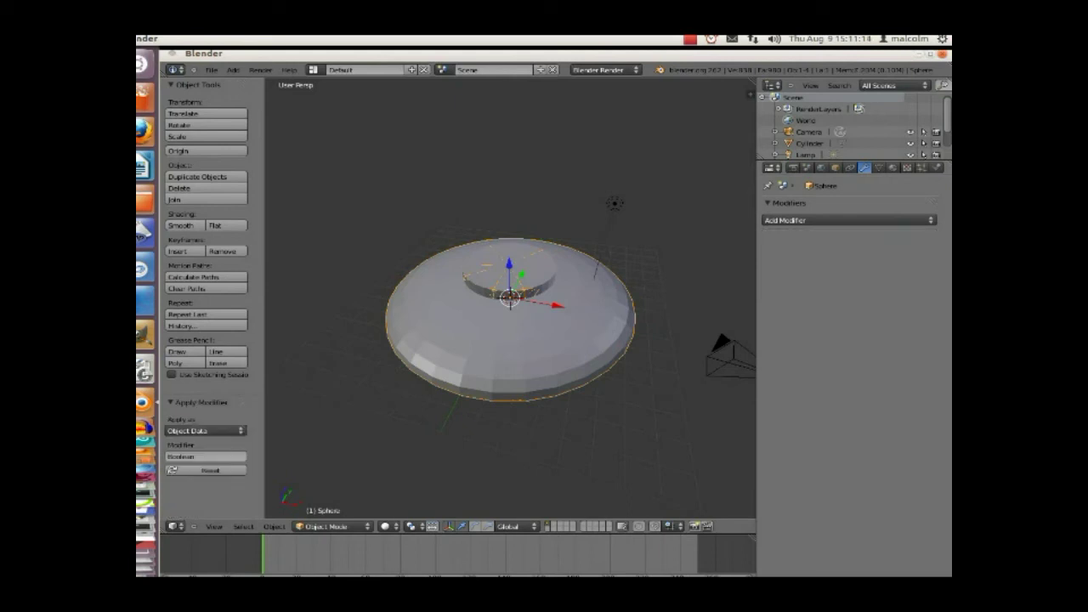
Try moving the merged flattened sphere about 4.634 units up along Z and undo the move
drag(510, 265, 509, 193)
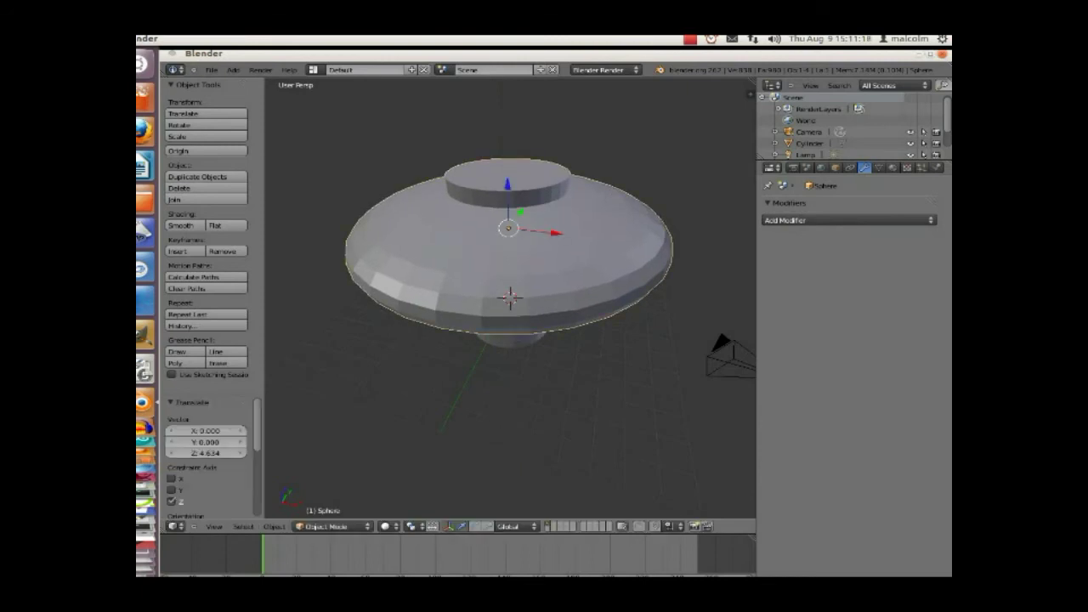
key(ctrl+z)
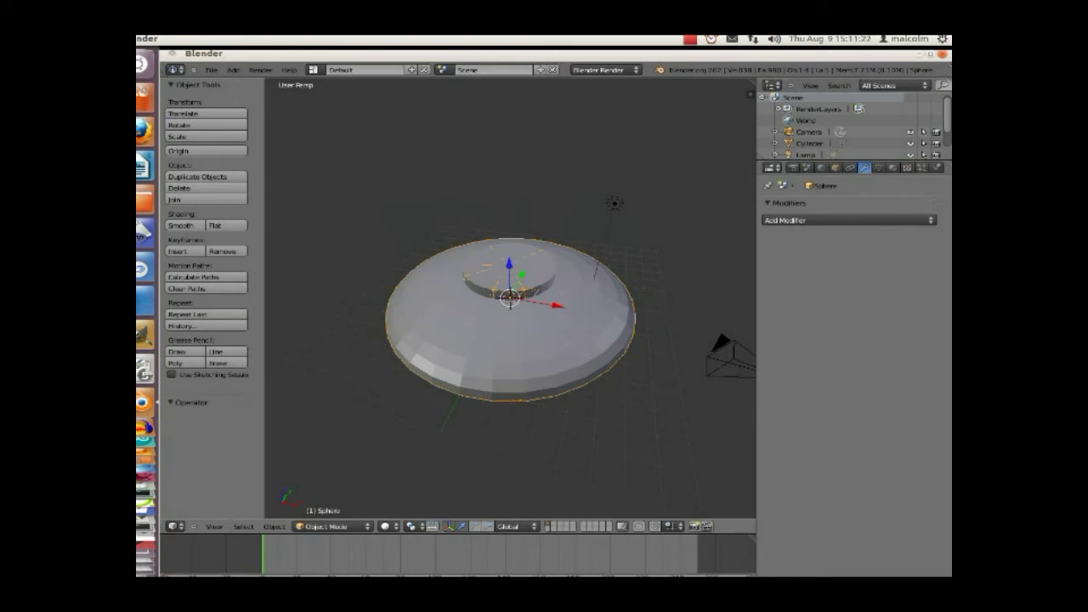
Move the leftover cylinder about 7.421 units along X, out of the merged body, and delete it
right_click(527, 272)
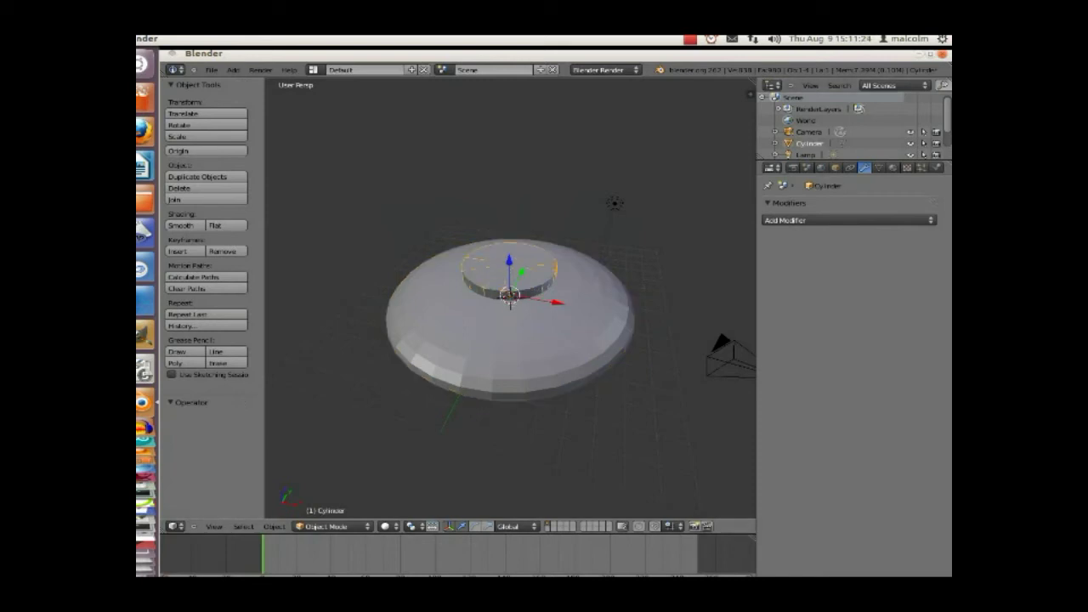
drag(557, 303, 705, 329)
key(x)
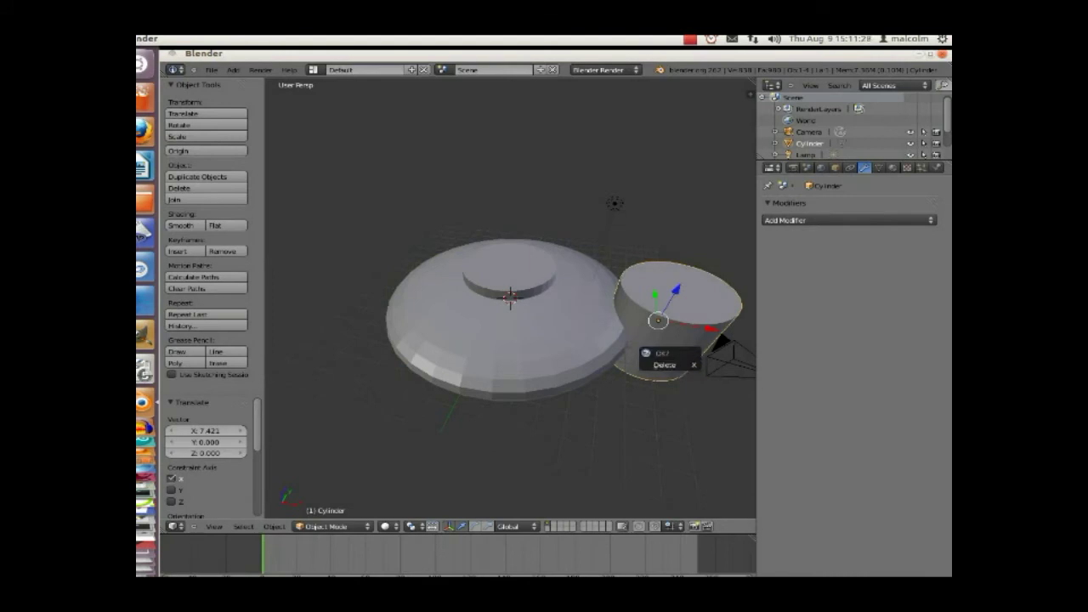
click(665, 365)
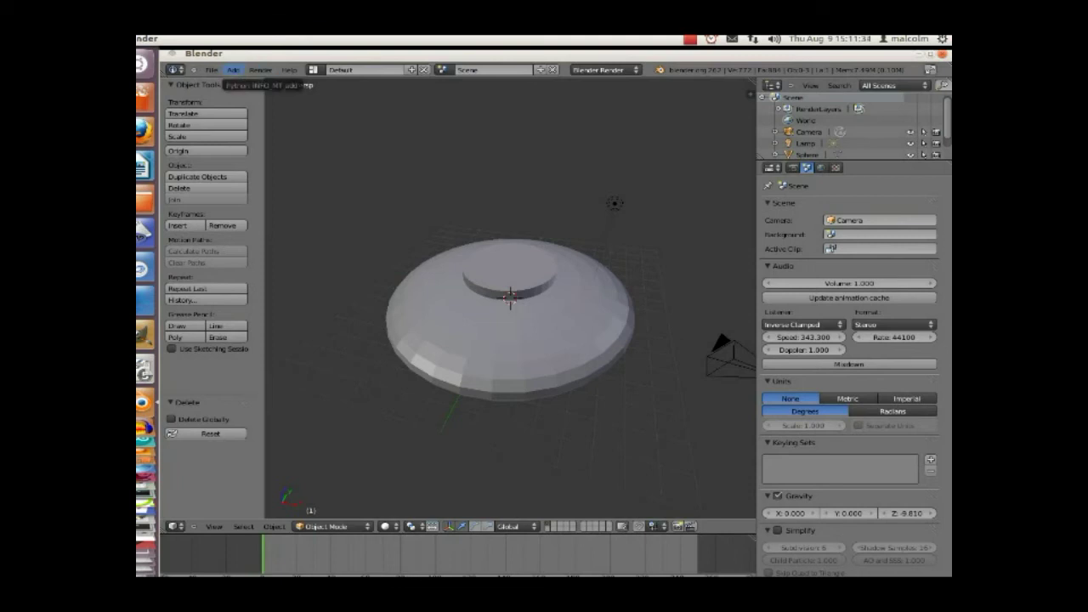
Add a UV sphere at the 3D cursor and raise it about 2.180 units along Z
click(233, 69)
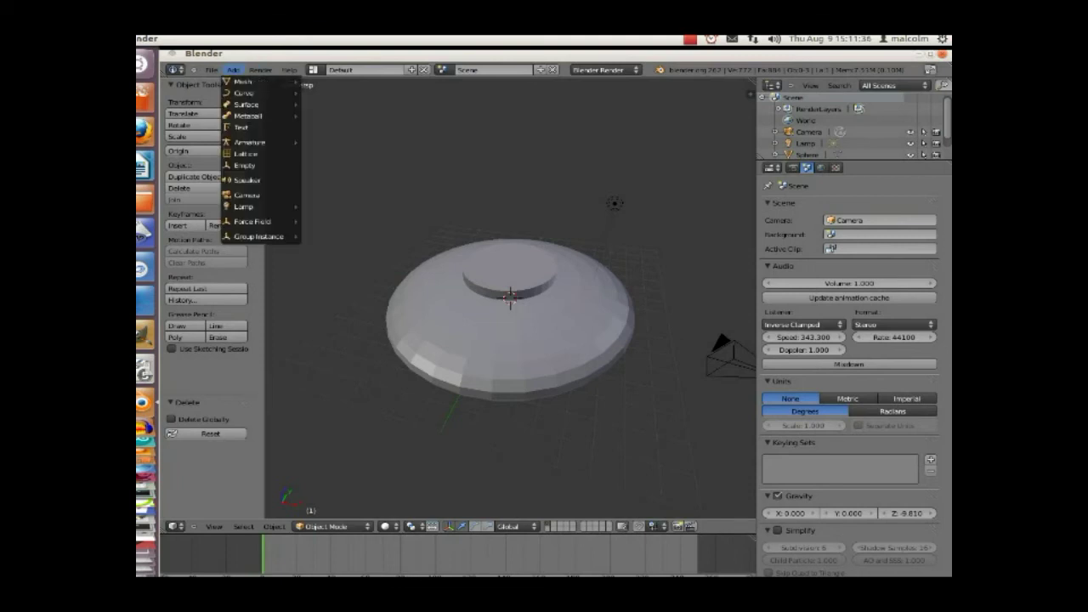
mouse_move(246, 81)
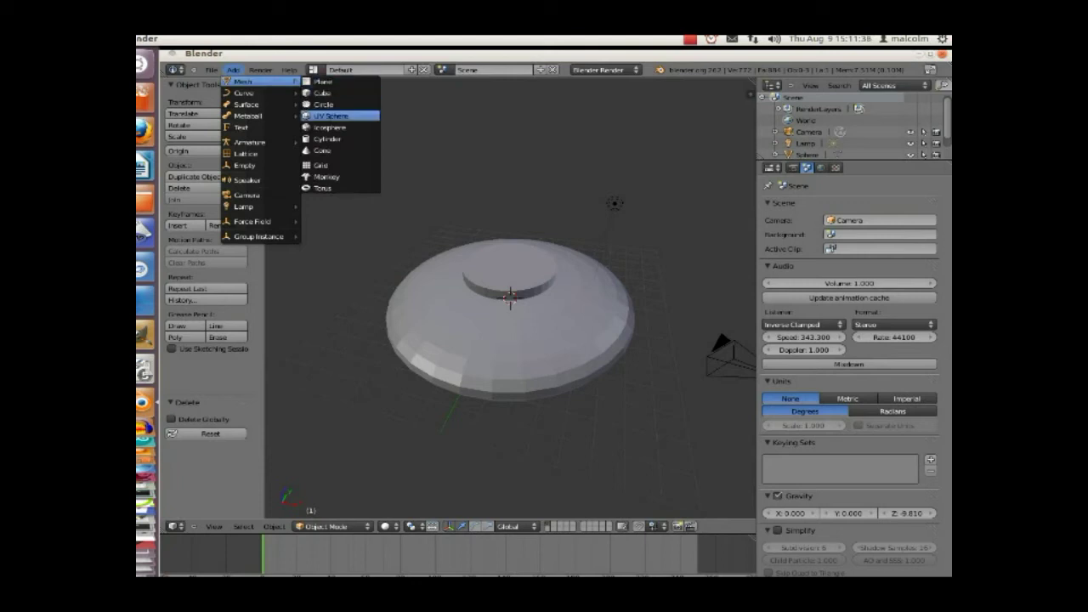
click(332, 115)
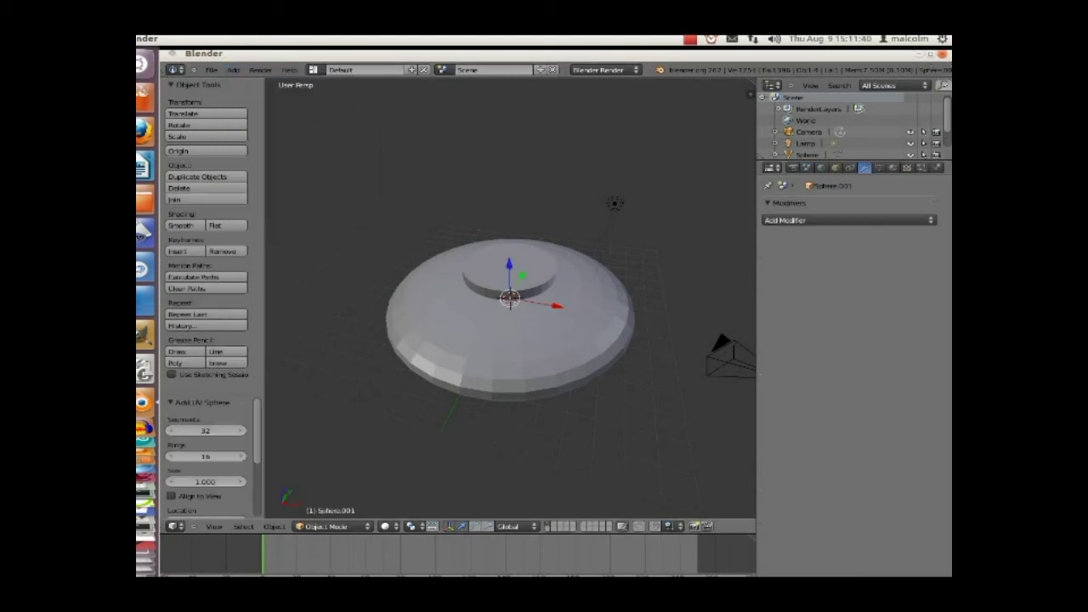
key(g)
key(z)
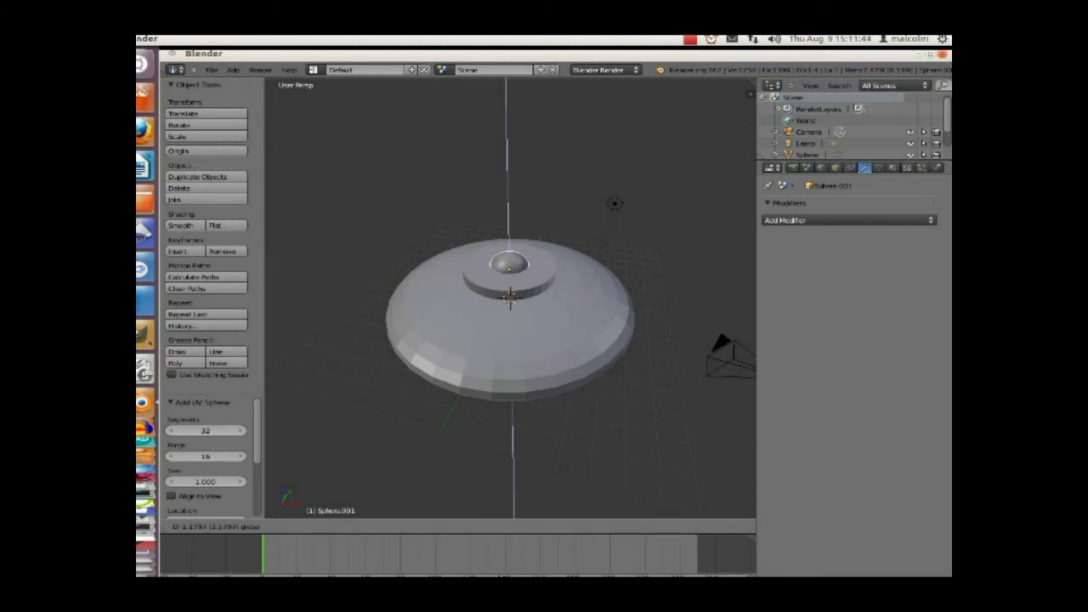
key(Return)
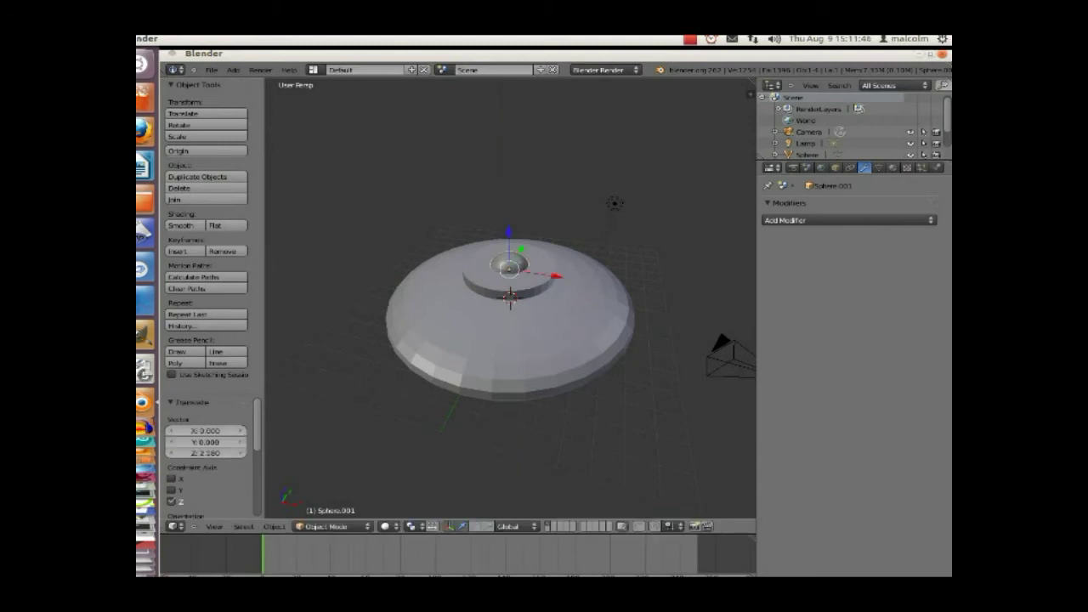
Fit the new sphere within the cylinder rim, scaling it by about 1.969 and again by 1.162 and lowering it about 0.690 units along Z
key(s)
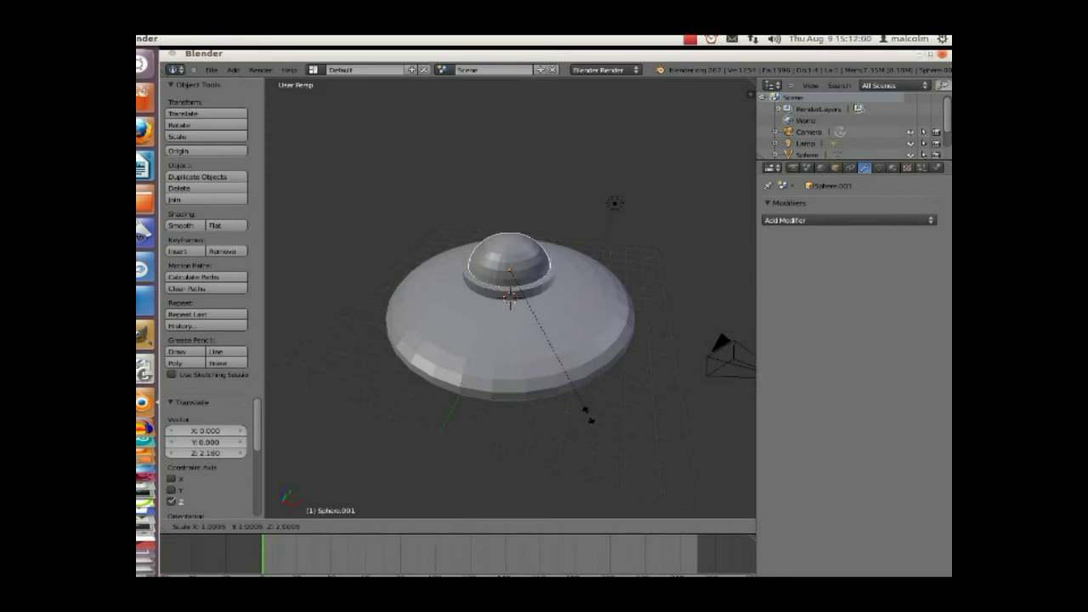
click(585, 412)
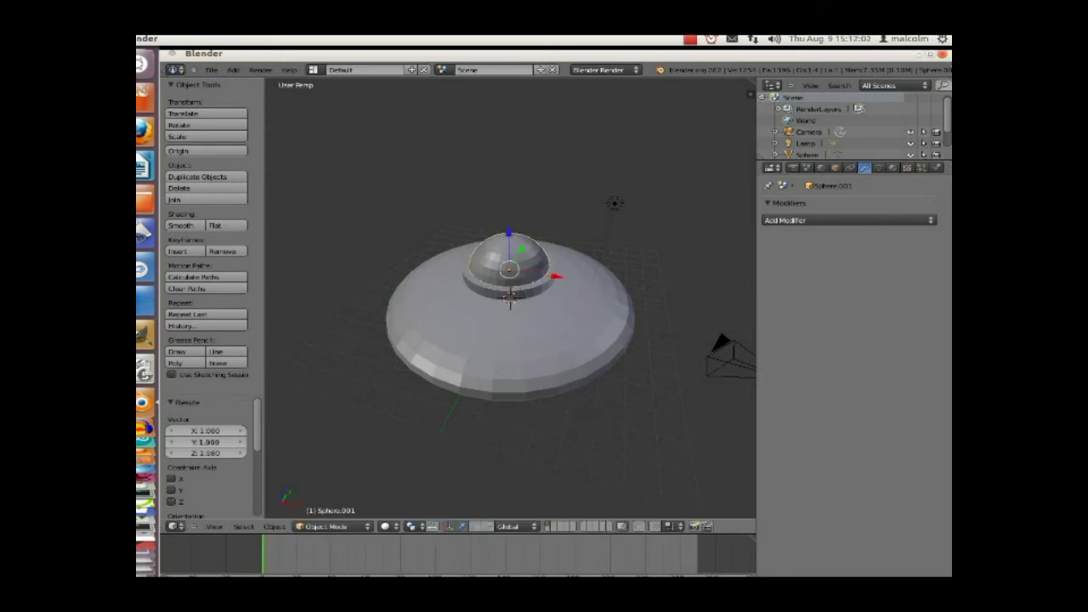
key(g)
key(z)
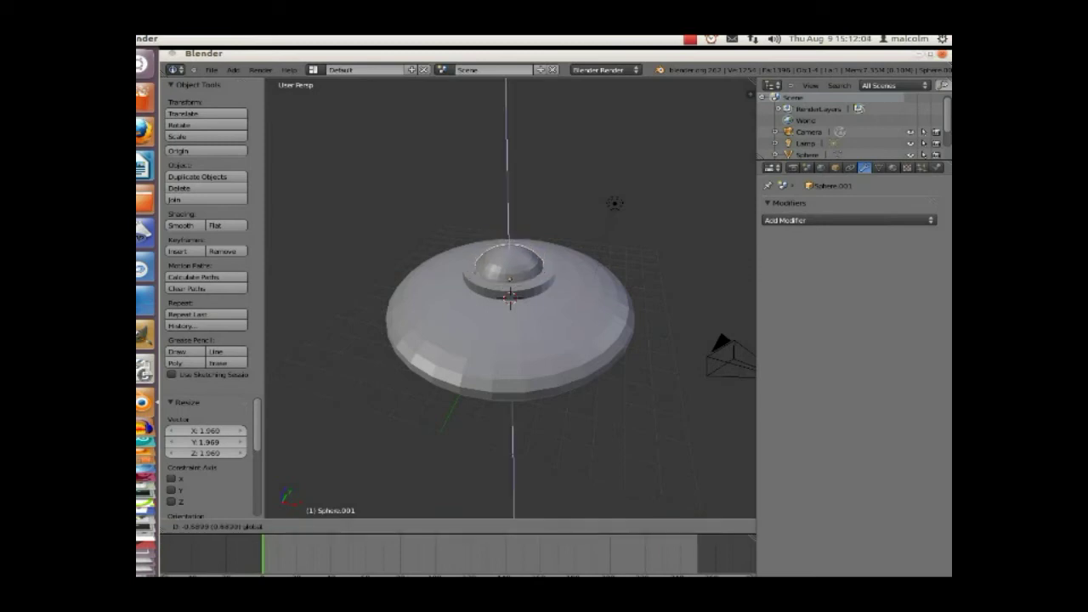
click(511, 296)
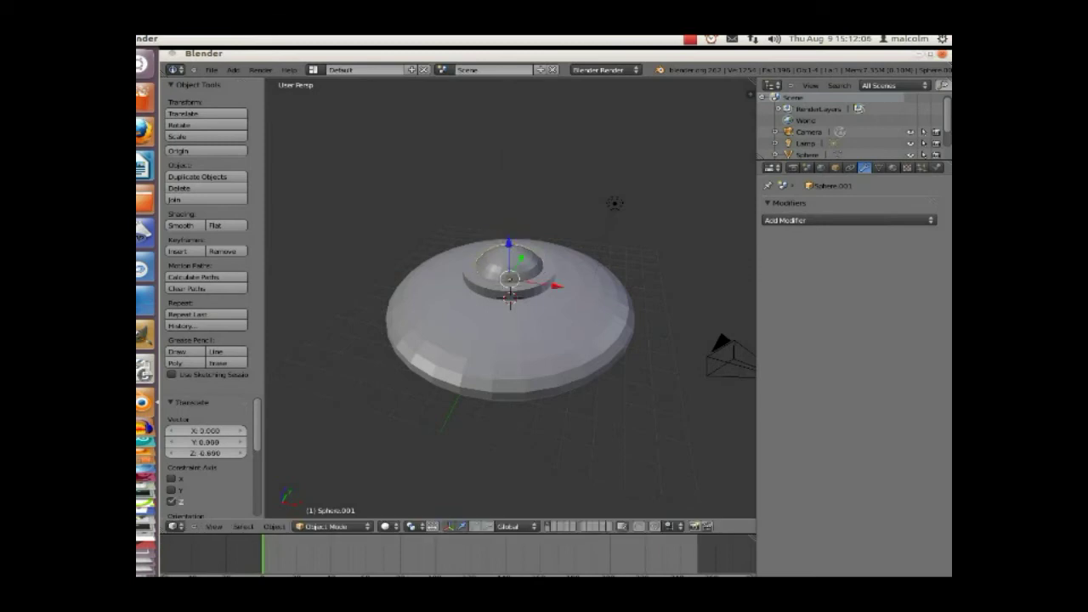
key(s)
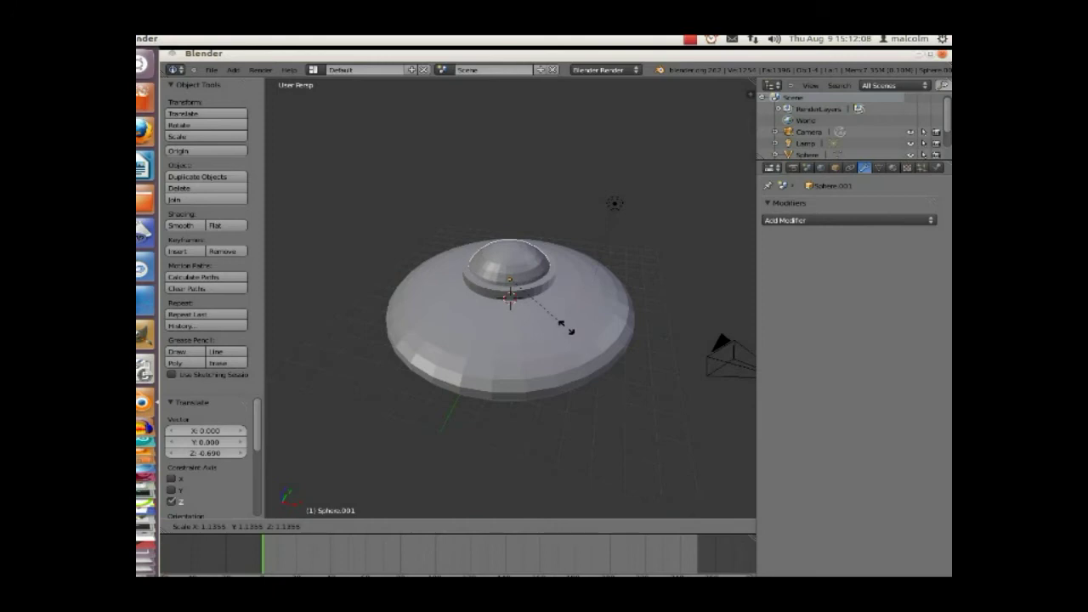
click(566, 331)
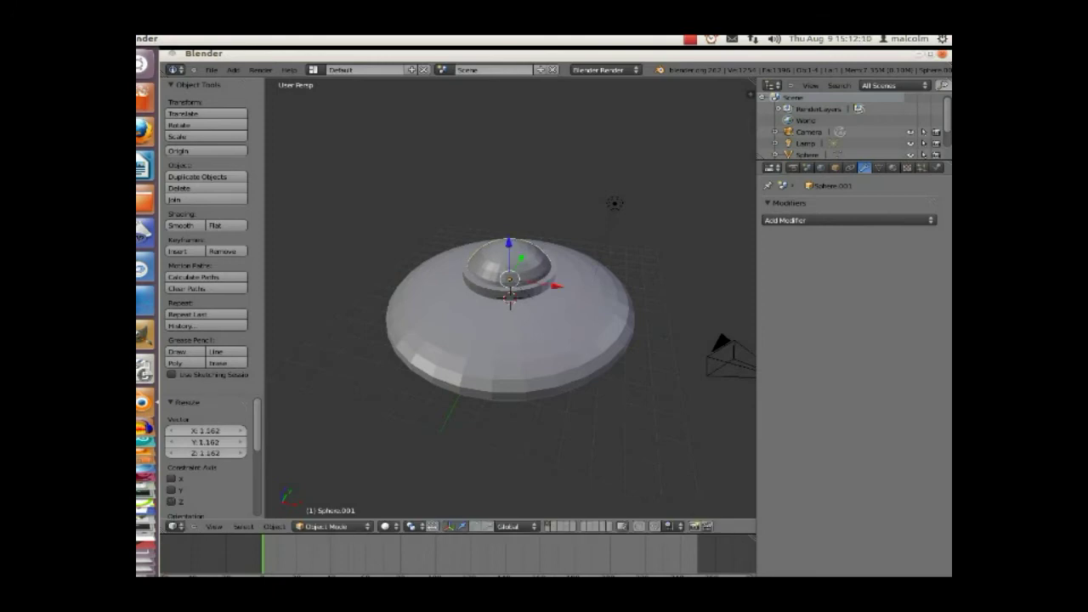
Add a Boolean modifier to the large flattened sphere, set it to Union with Sphere.001, and apply it
right_click(566, 332)
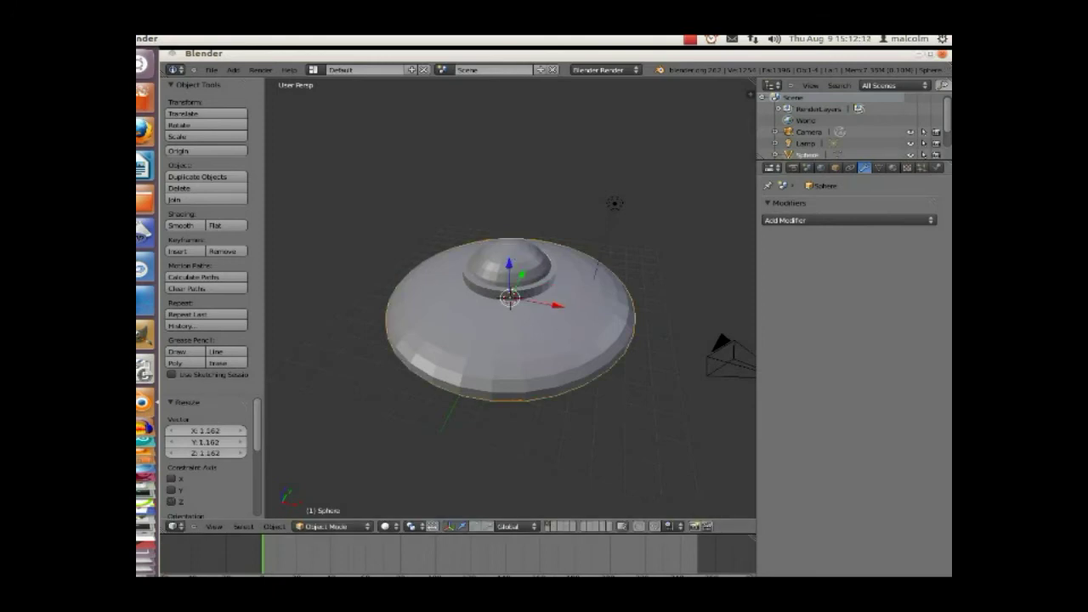
click(850, 220)
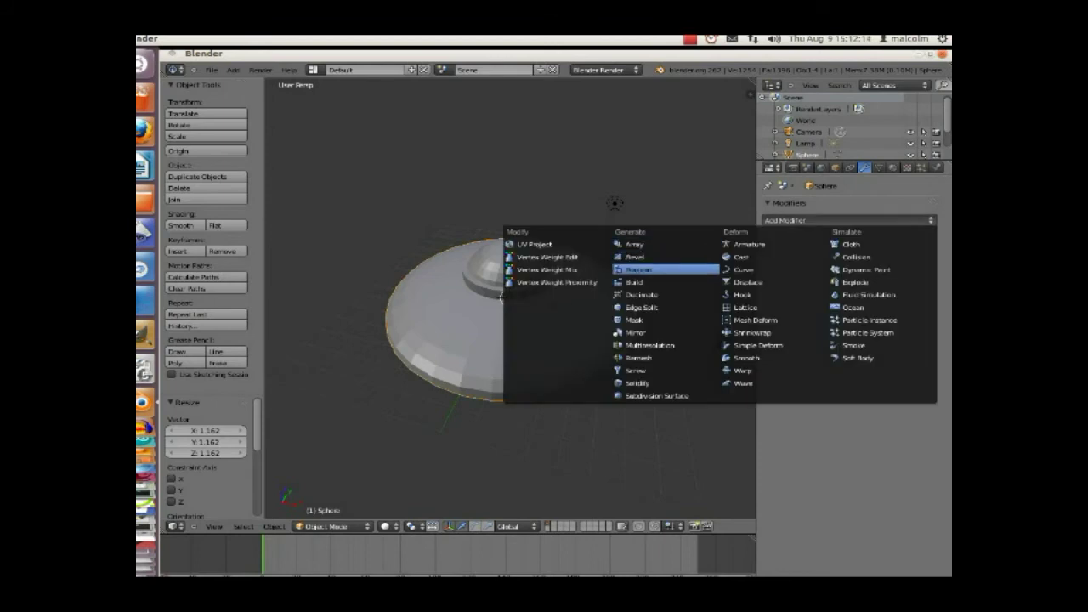
click(637, 270)
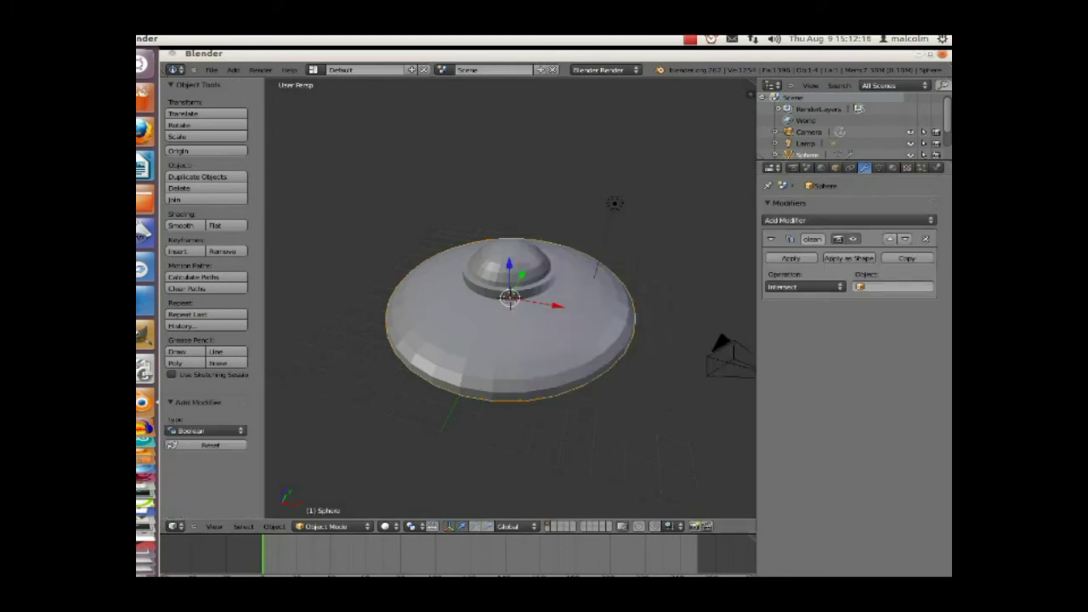
click(892, 287)
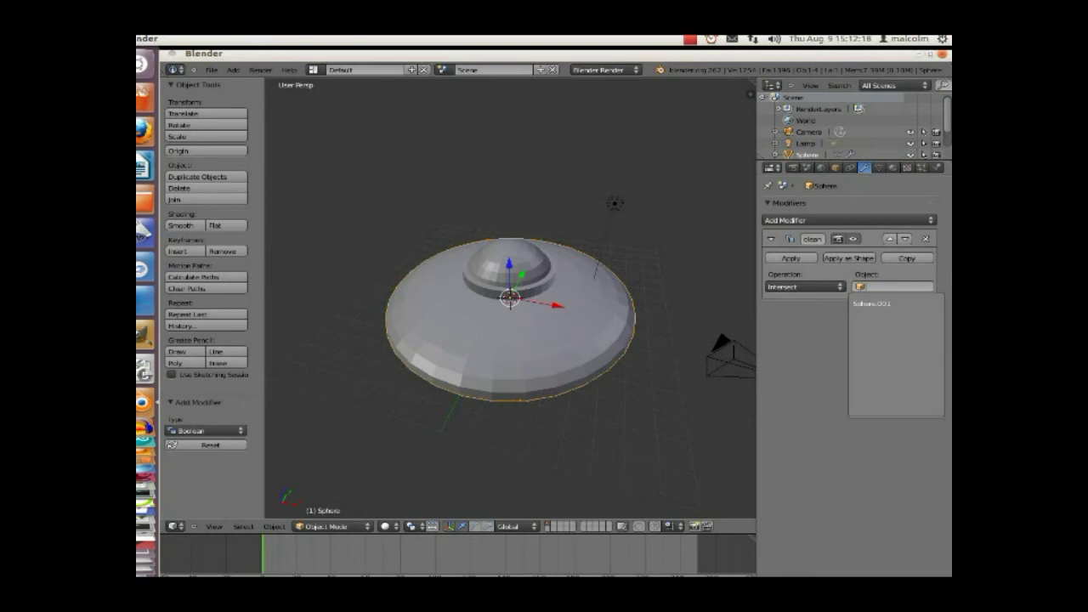
click(884, 303)
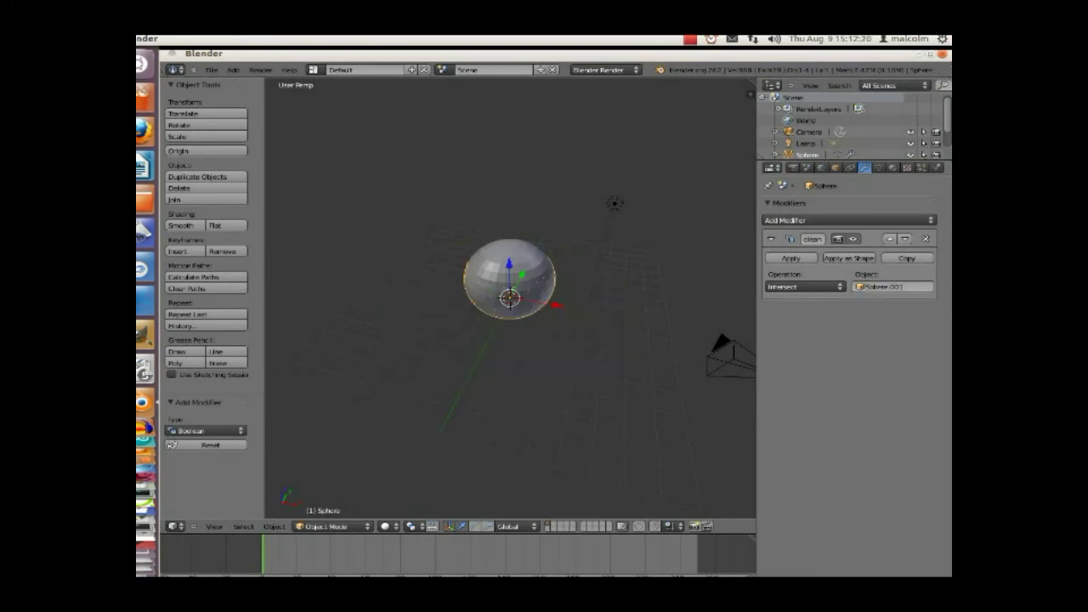
click(804, 286)
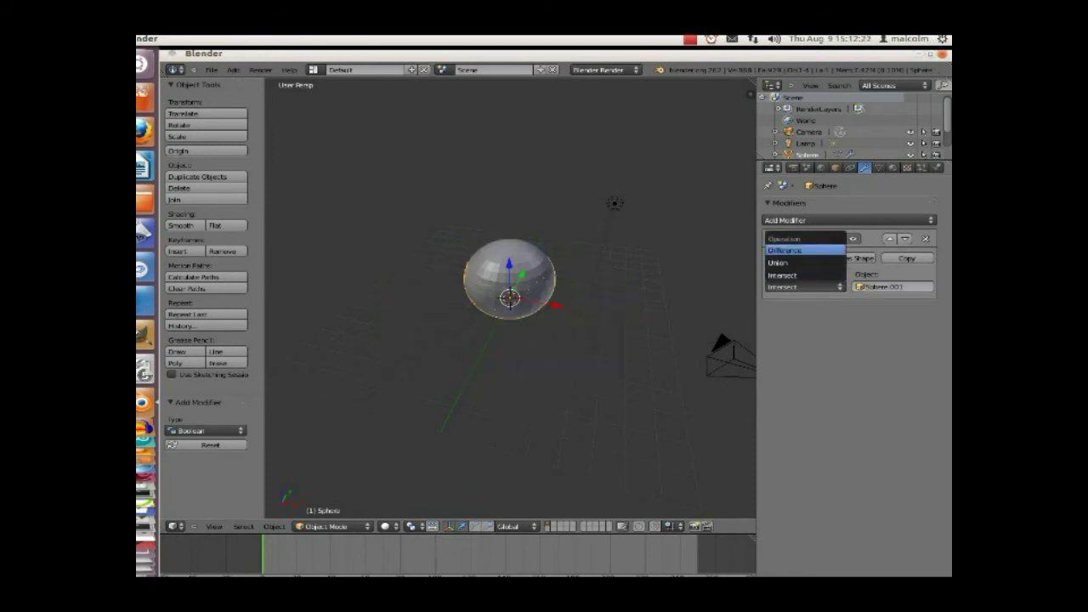
click(790, 263)
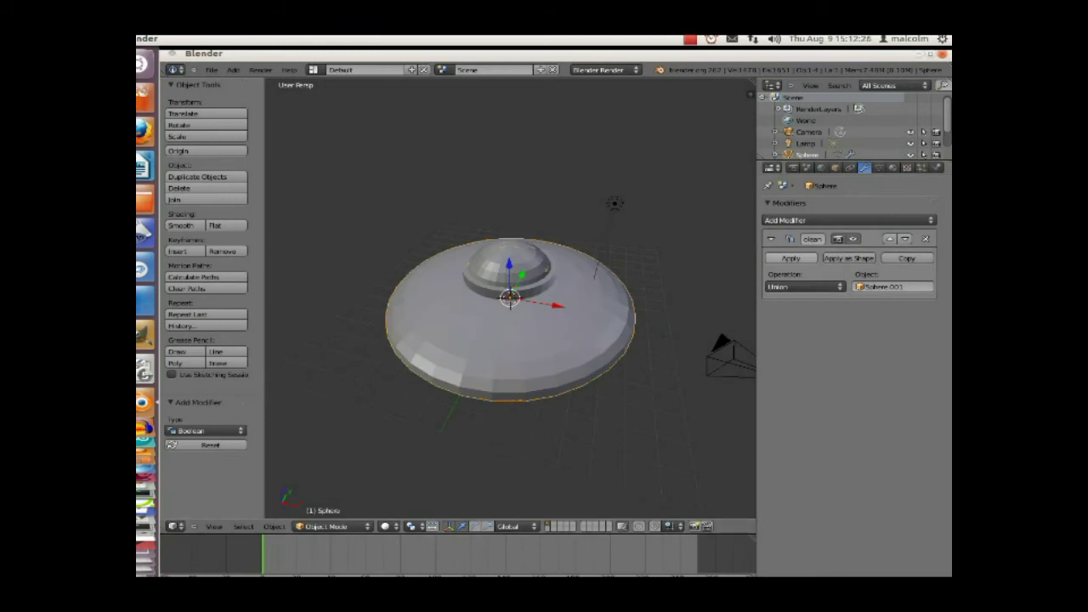
click(790, 258)
Raise the leftover dome sphere, Sphere.001, about 2.953 units along Z, out of the merged body, and delete it
scroll(850, 127, down, 2)
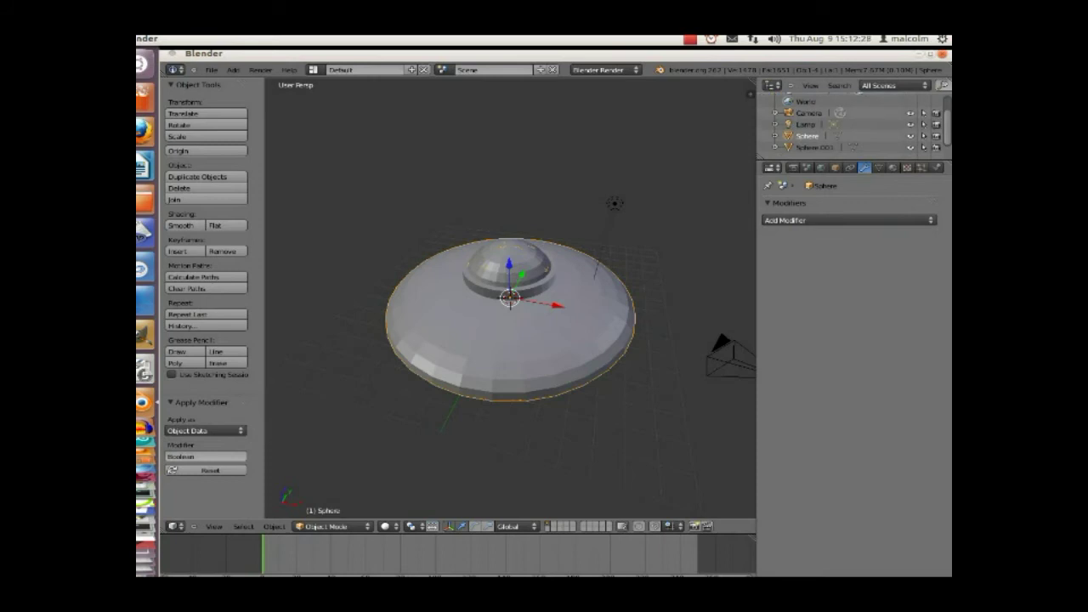
click(813, 147)
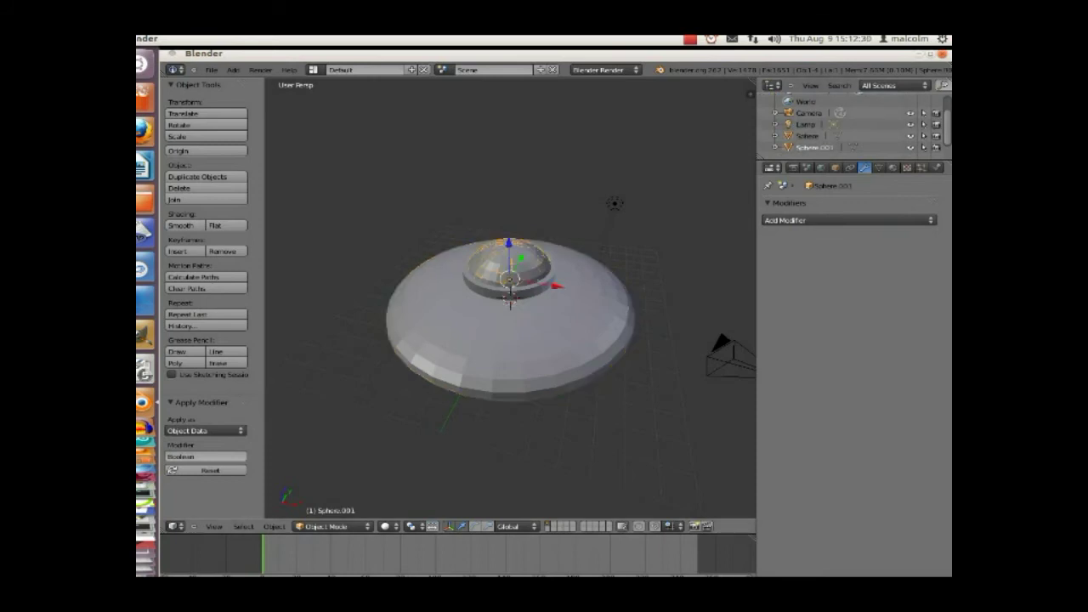
drag(509, 244, 509, 195)
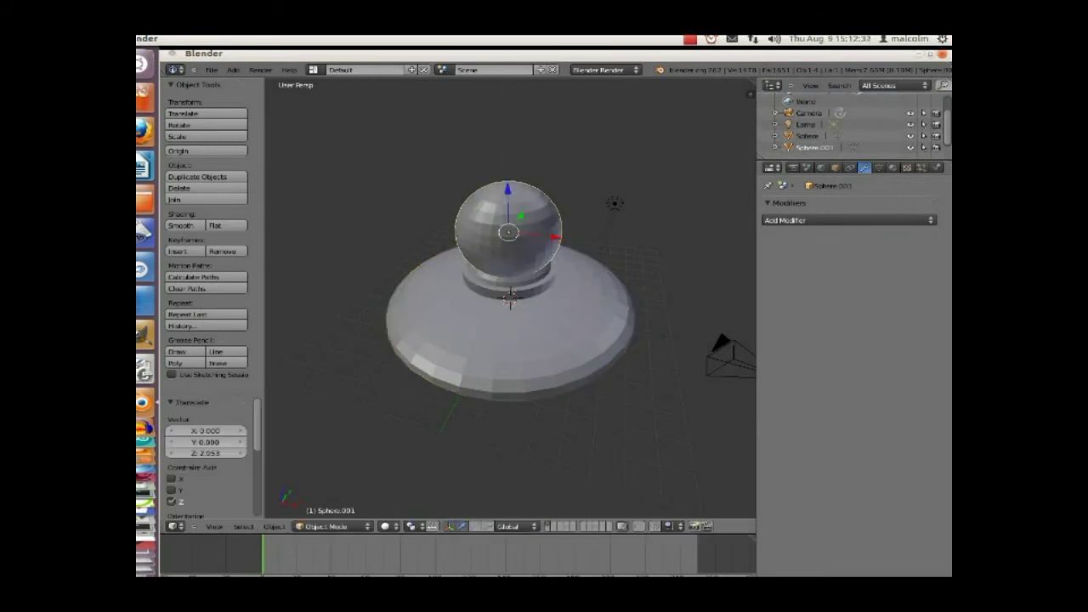
key(x)
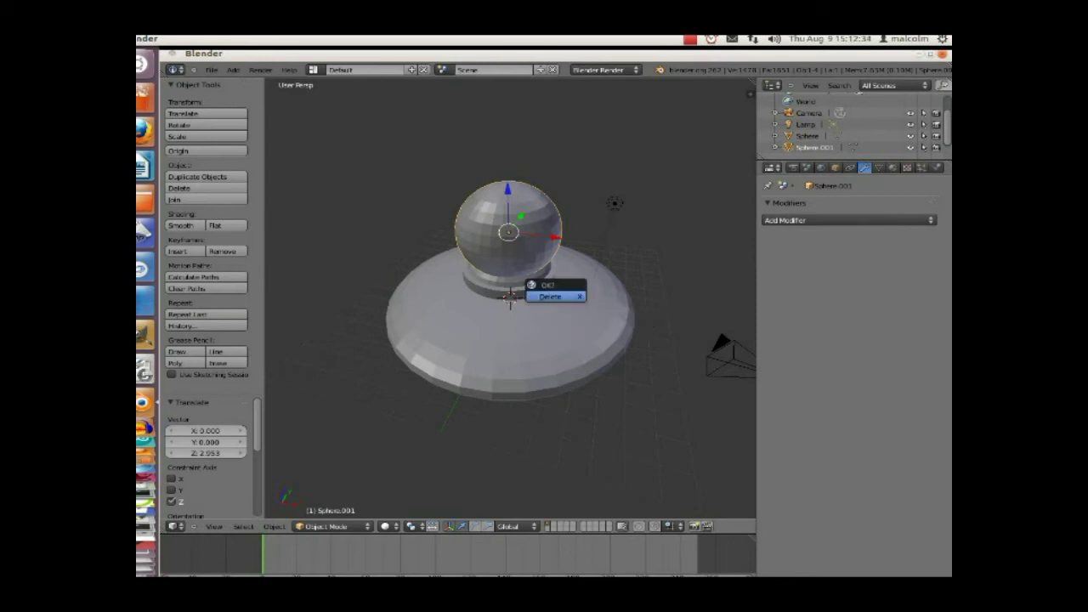
key(Return)
Add a UV sphere at the 3D cursor
middle_drag(510, 340, 510, 182)
middle_drag(510, 260, 510, 340)
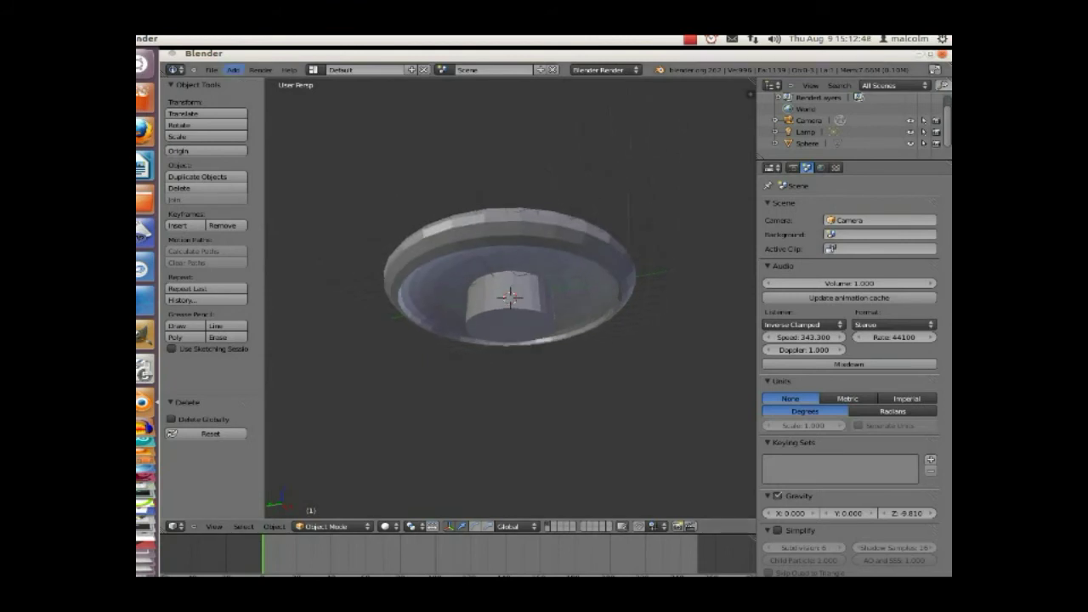
click(233, 69)
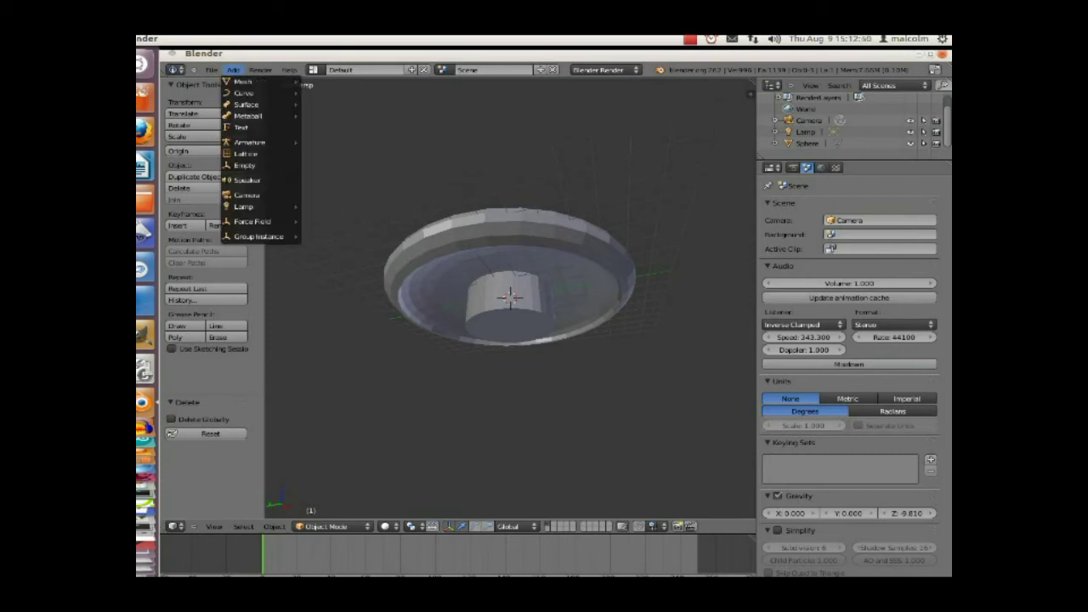
mouse_move(245, 82)
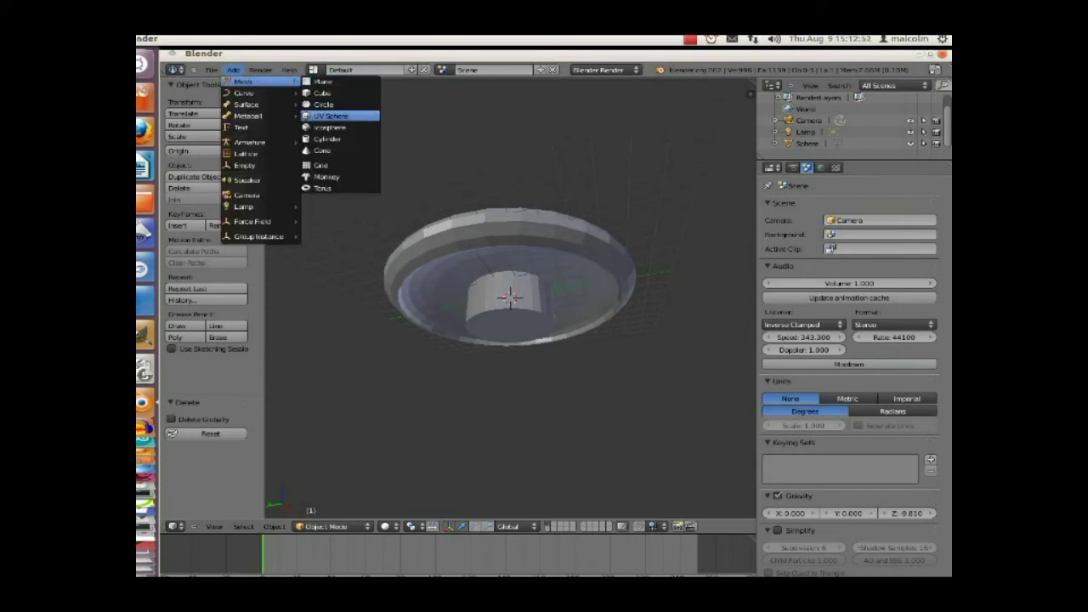
click(330, 115)
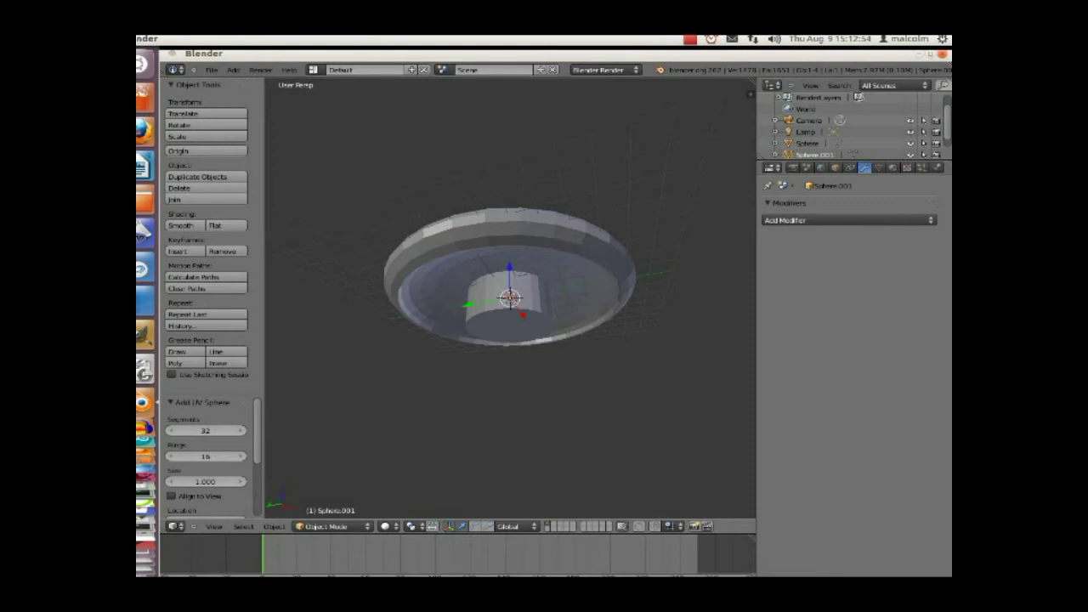
Lower the new sphere about 2.063 units along Z and scale it by about 2.062 to fill the cylinder's lower end
key(g)
key(z)
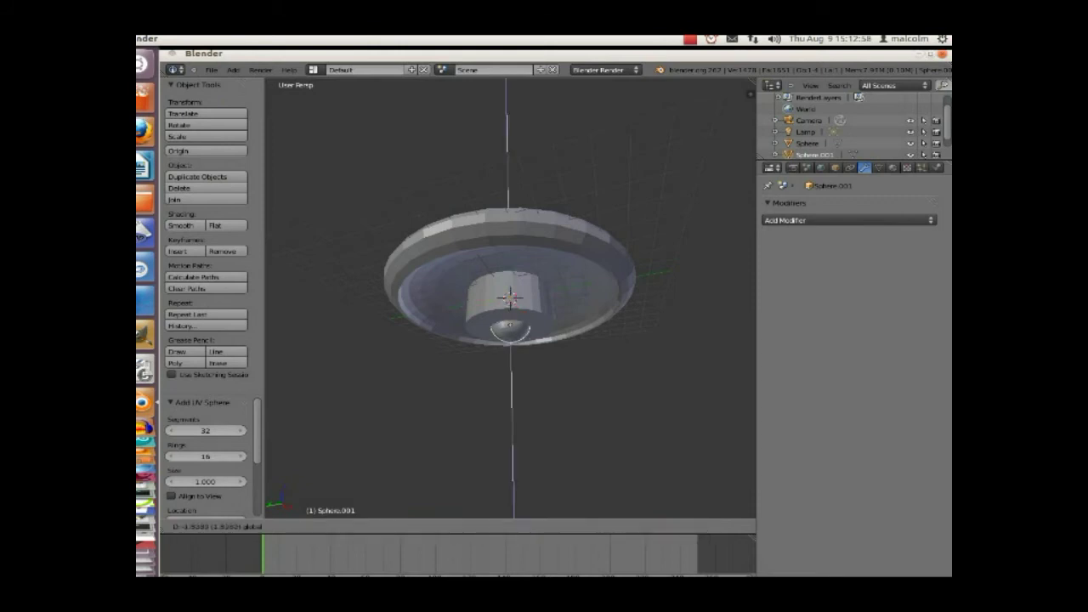
key(Return)
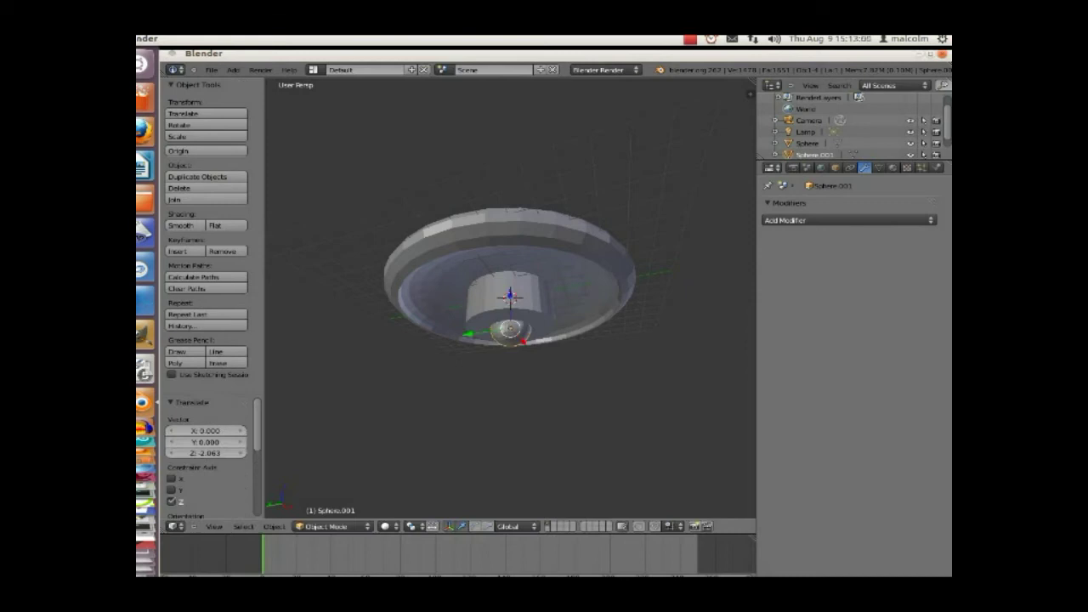
key(s)
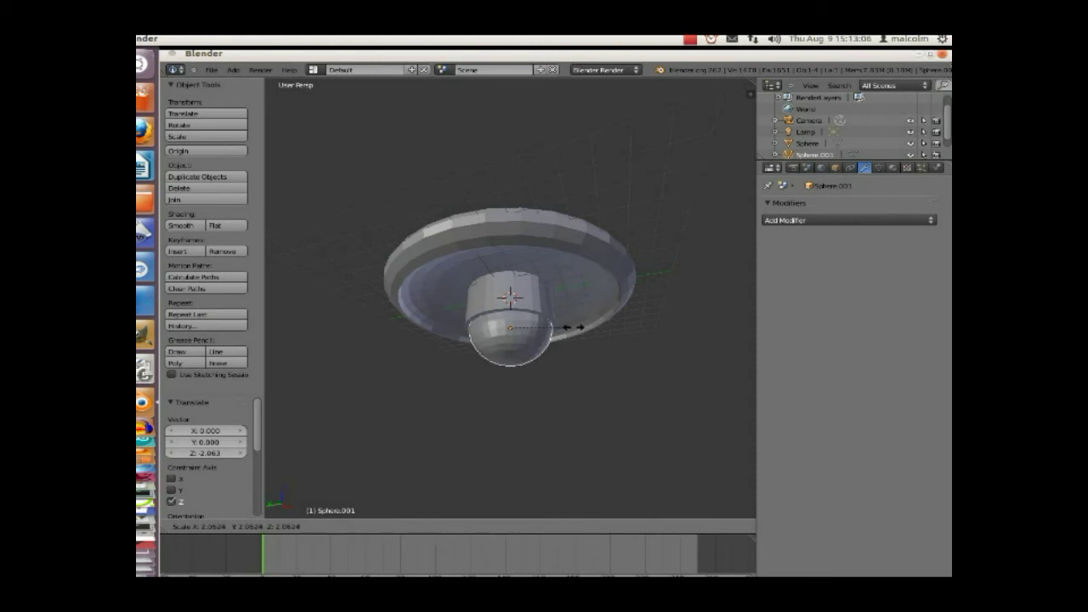
click(574, 328)
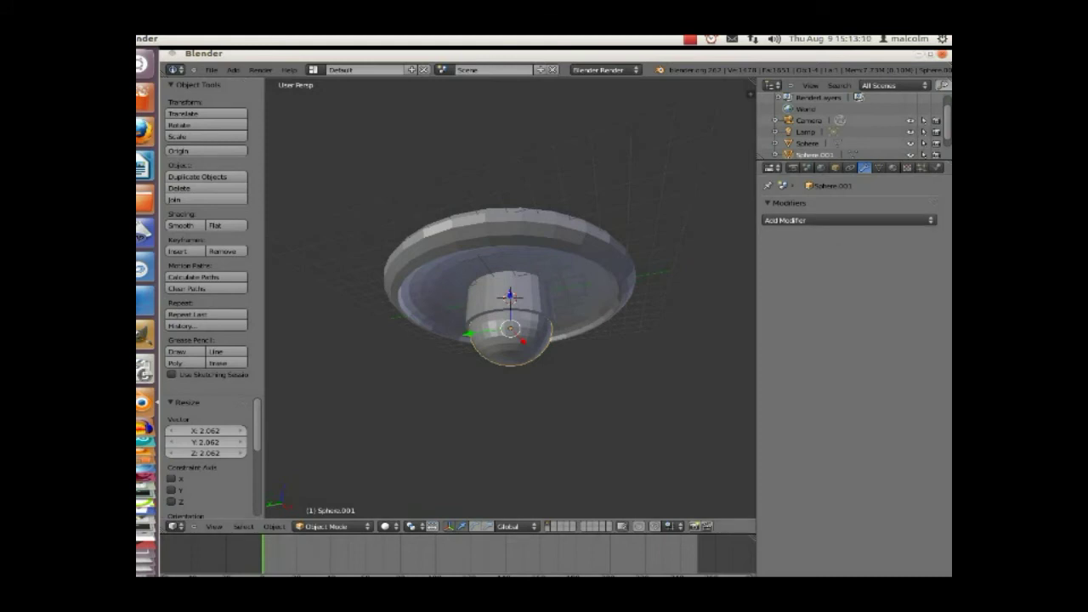
Add a Boolean modifier to the saucer body, set it to Difference with Sphere.001, and apply it
right_click(554, 312)
click(846, 220)
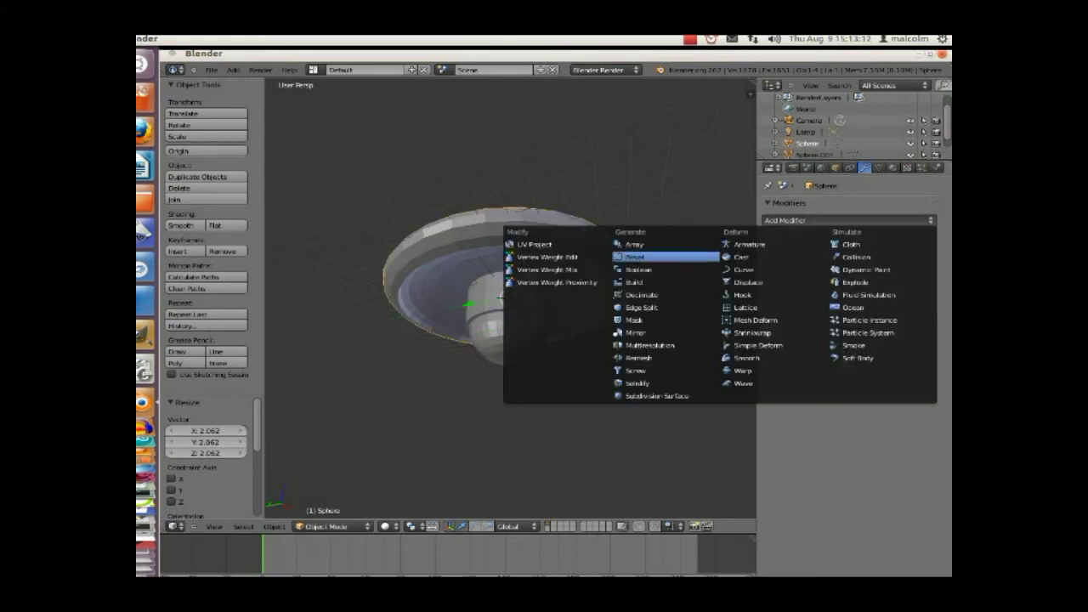
click(639, 270)
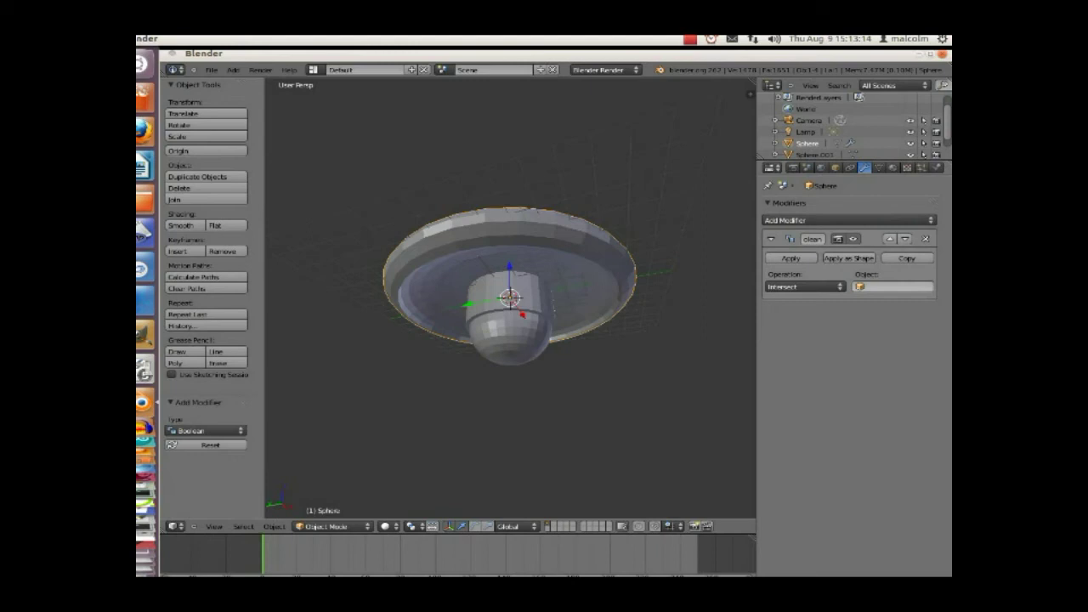
click(893, 286)
click(888, 303)
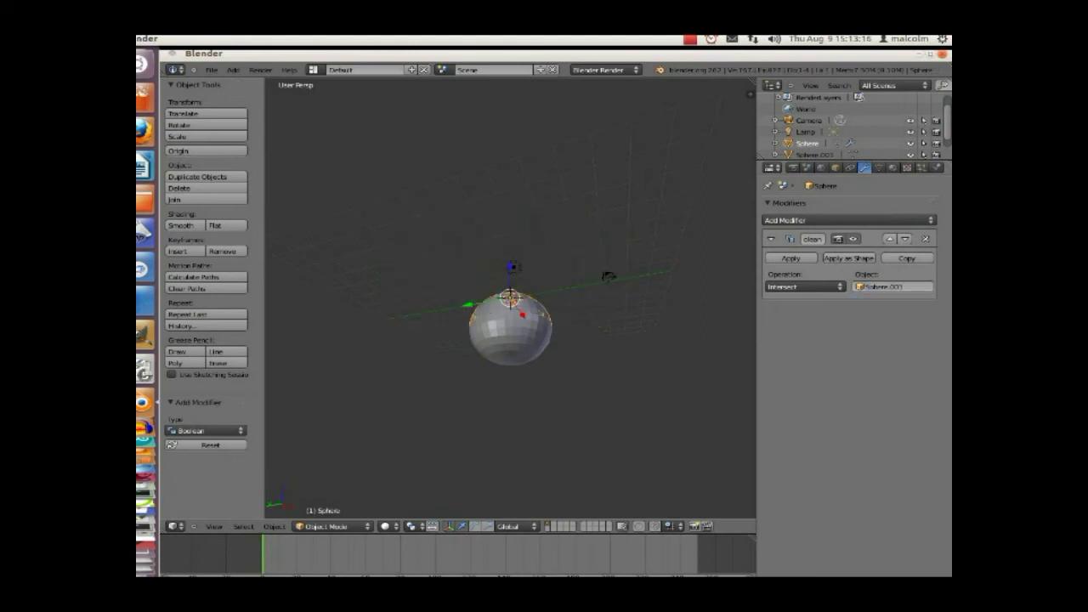
click(806, 287)
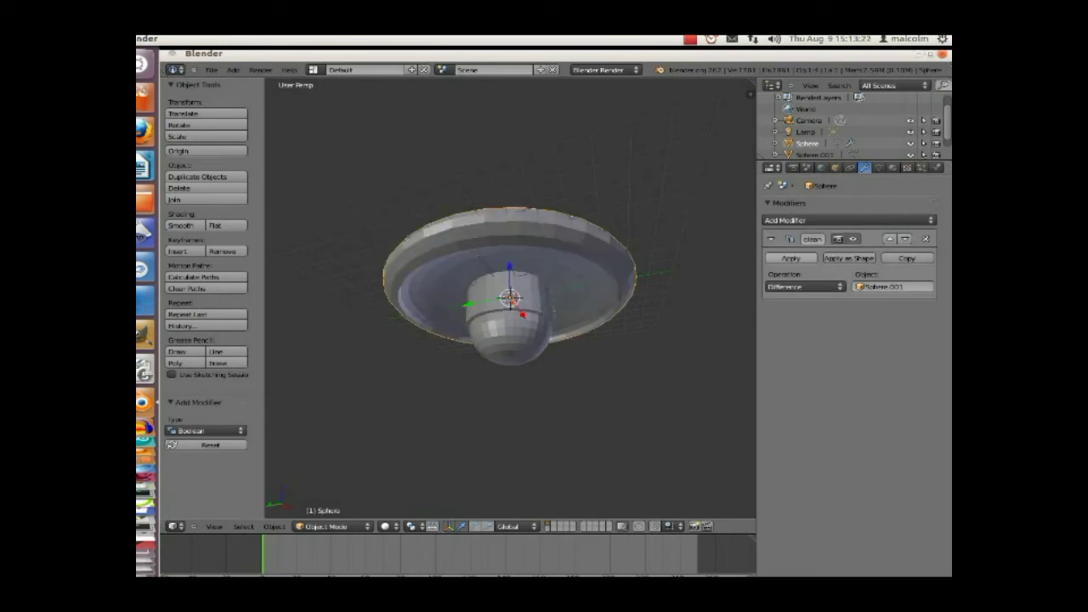
click(791, 258)
Lower the leftover cutting sphere about 3.416 units along Z, clear of the saucer, and delete it
right_click(510, 344)
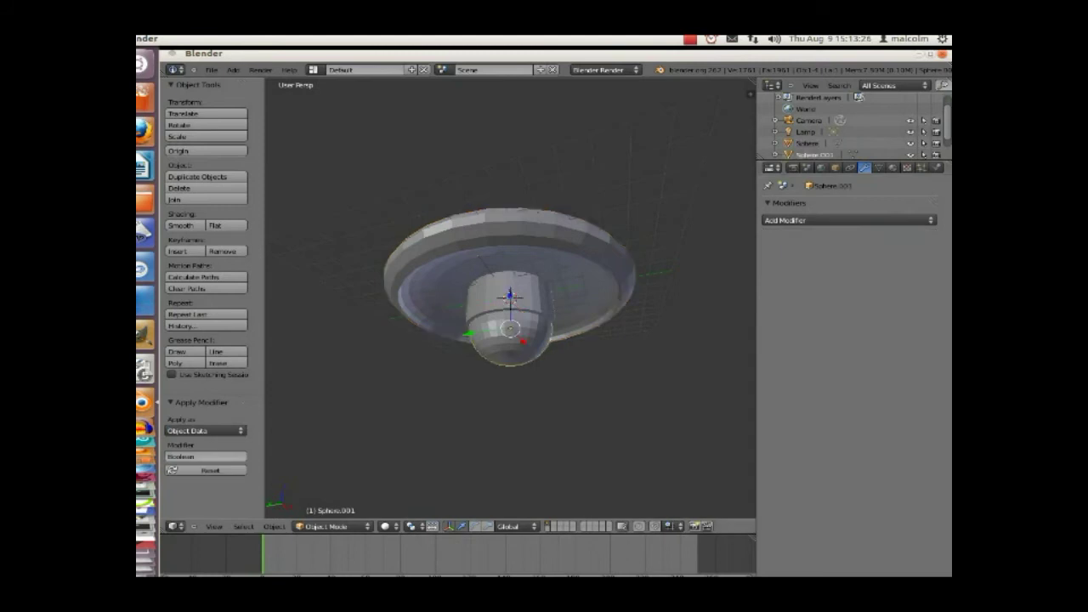
key(g)
key(z)
key(Return)
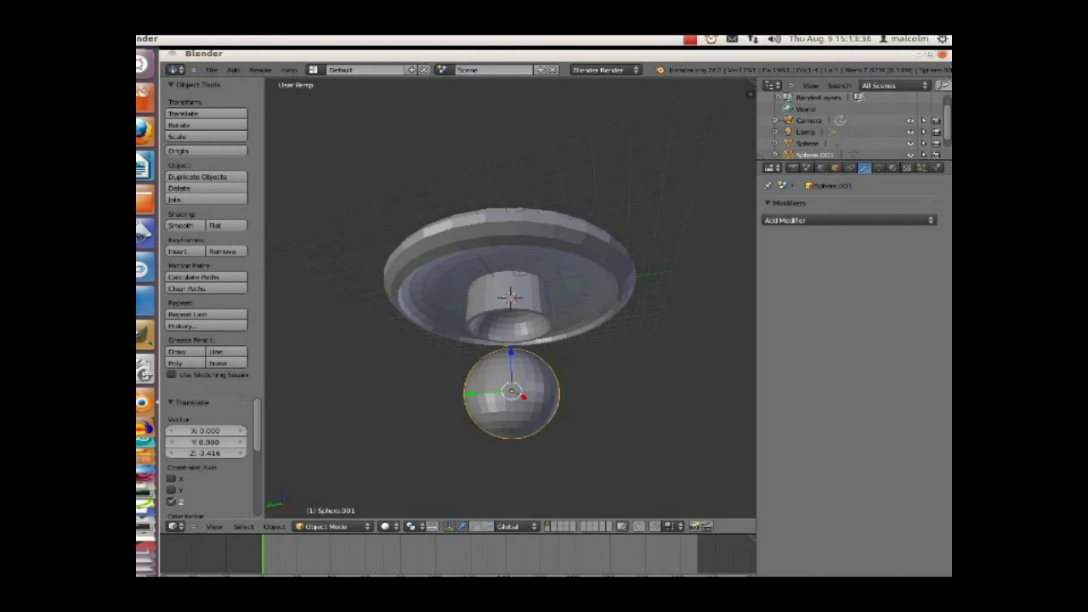
key(x)
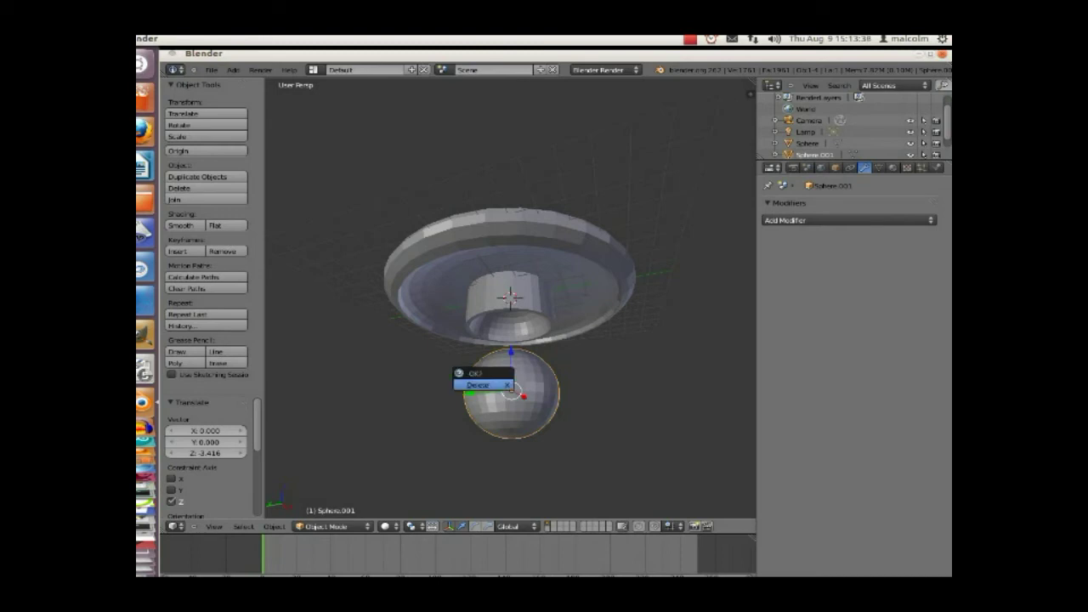
click(483, 385)
Add a cube at the 3D cursor and lower it about 2.047 units along Z beneath the saucer
middle_drag(483, 385, 333, 452)
middle_drag(510, 327, 512, 301)
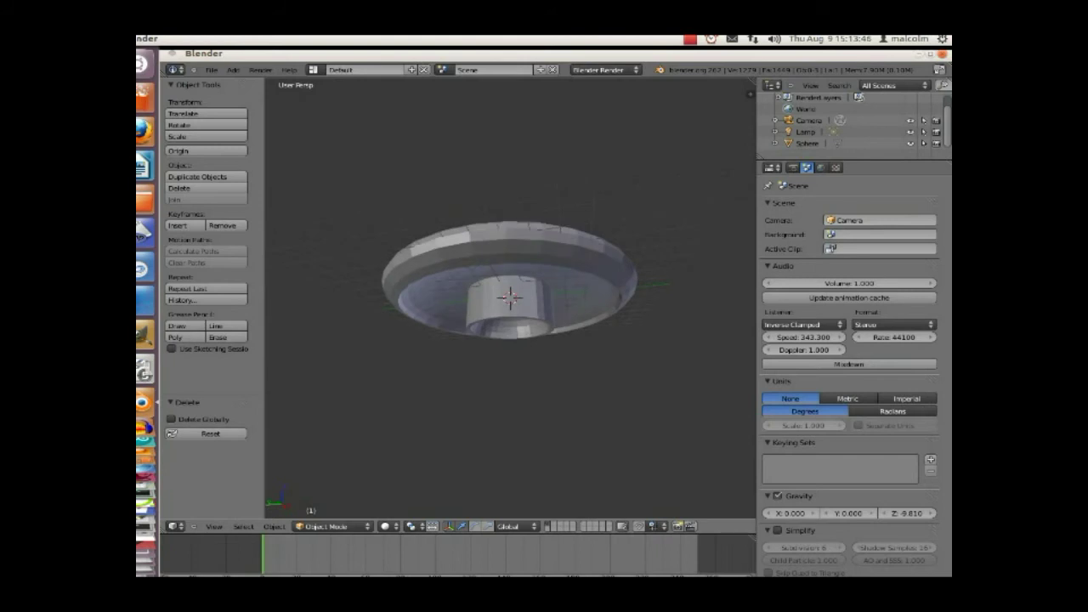
mouse_move(512, 302)
middle_down()
mouse_move(512, 270)
mouse_move(512, 321)
middle_up()
middle_drag(602, 252, 609, 245)
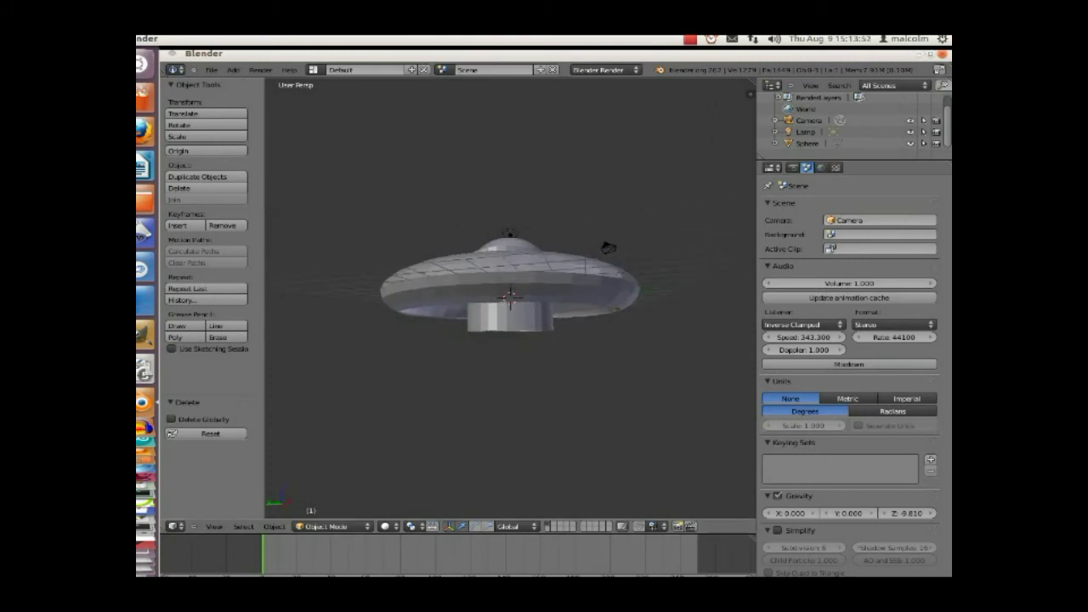
click(233, 70)
mouse_move(245, 82)
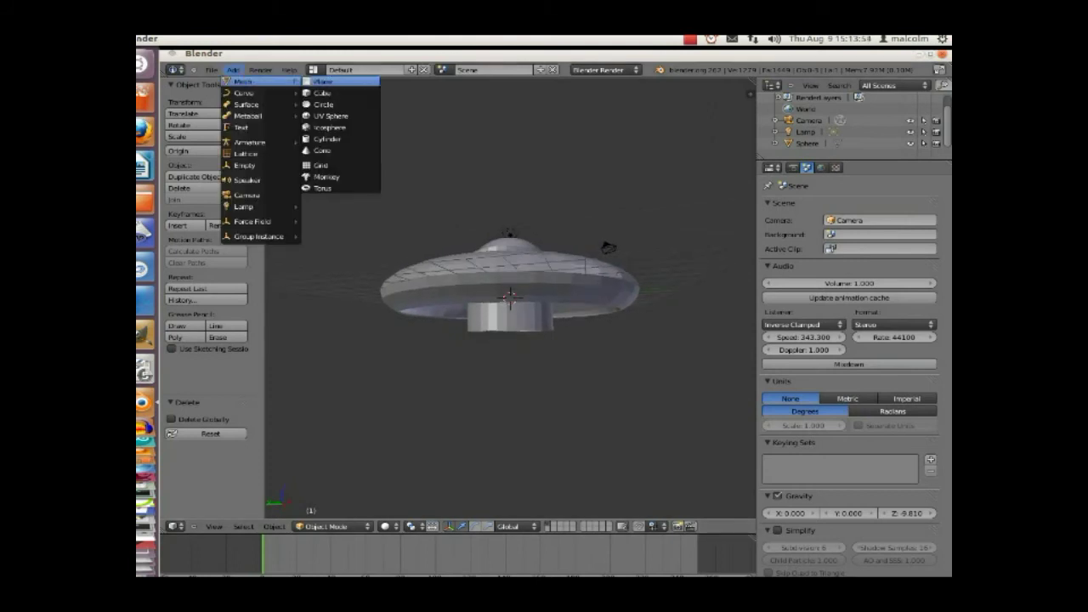
click(321, 93)
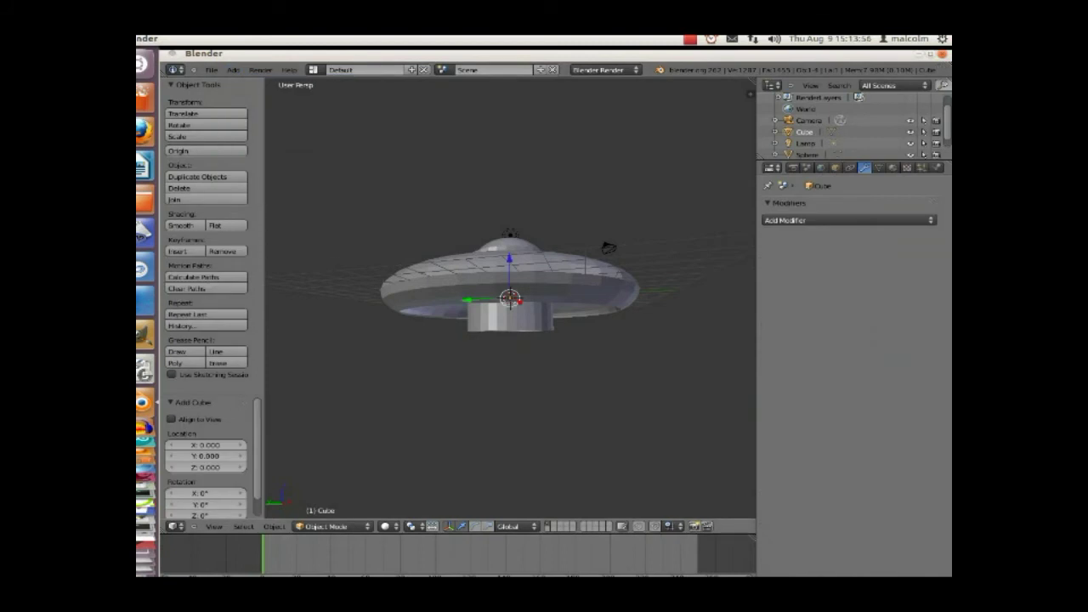
key(g)
key(z)
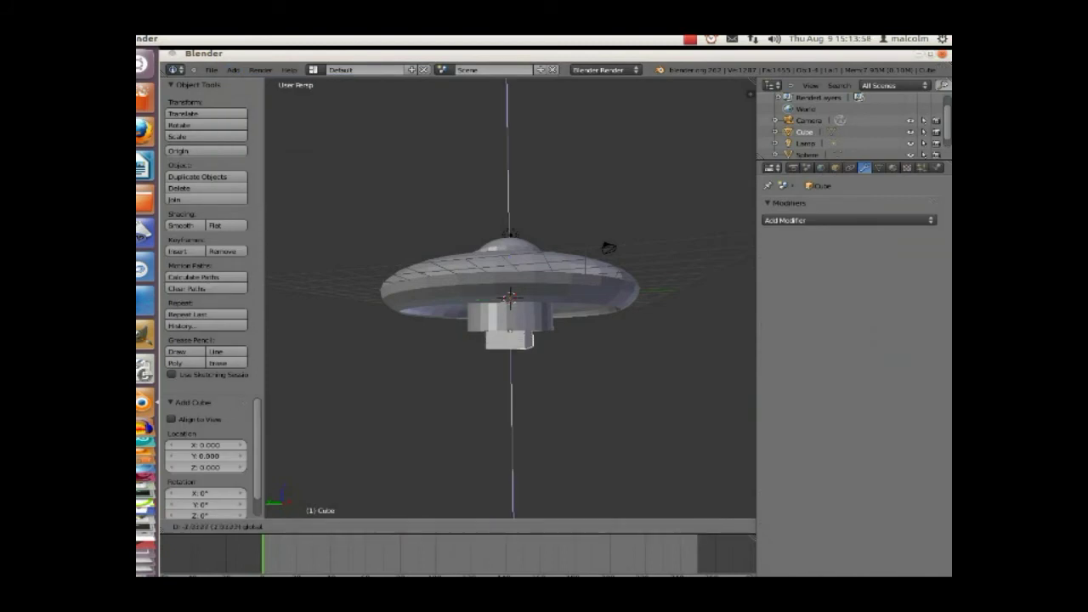
key(Return)
Scale the cube by about 1.727 and lower it about 4.838 units along Z, clear of the cylinder
middle_drag(510, 383, 481, 243)
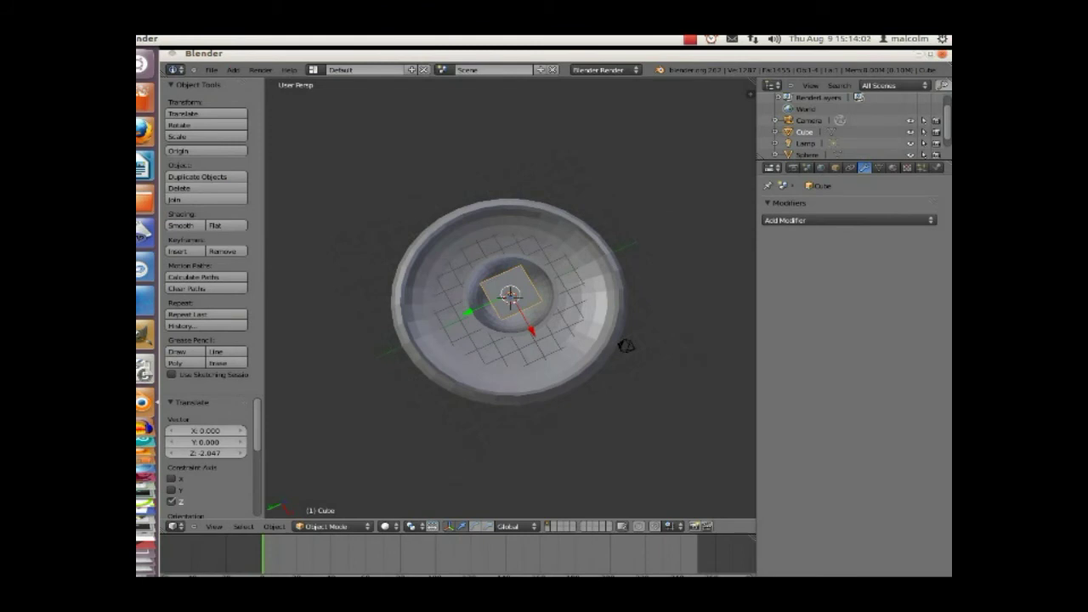
key(s)
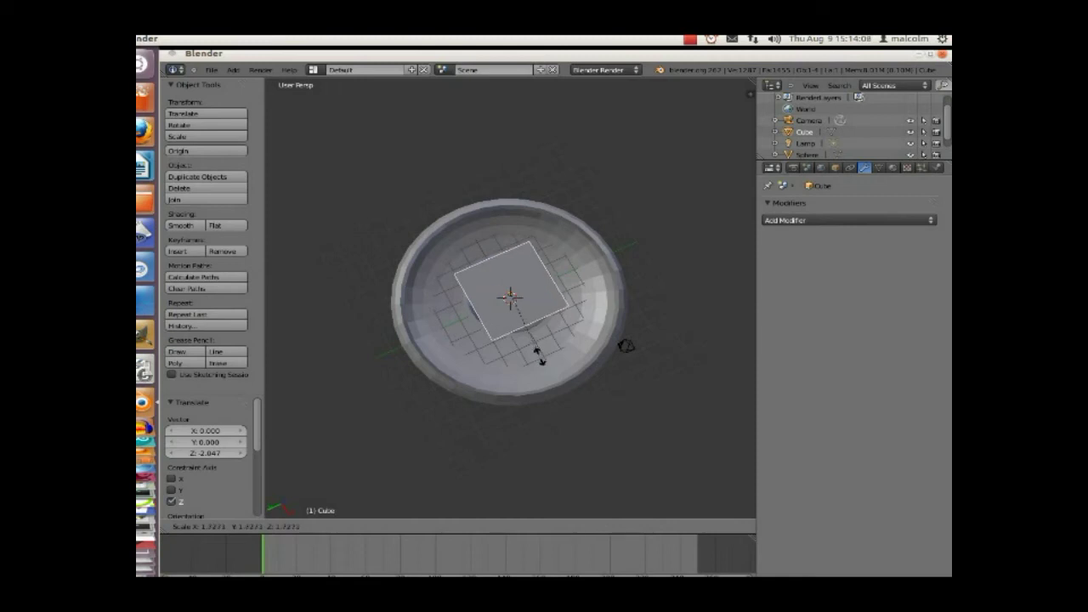
click(538, 357)
middle_drag(538, 357, 538, 388)
middle_drag(618, 336, 617, 253)
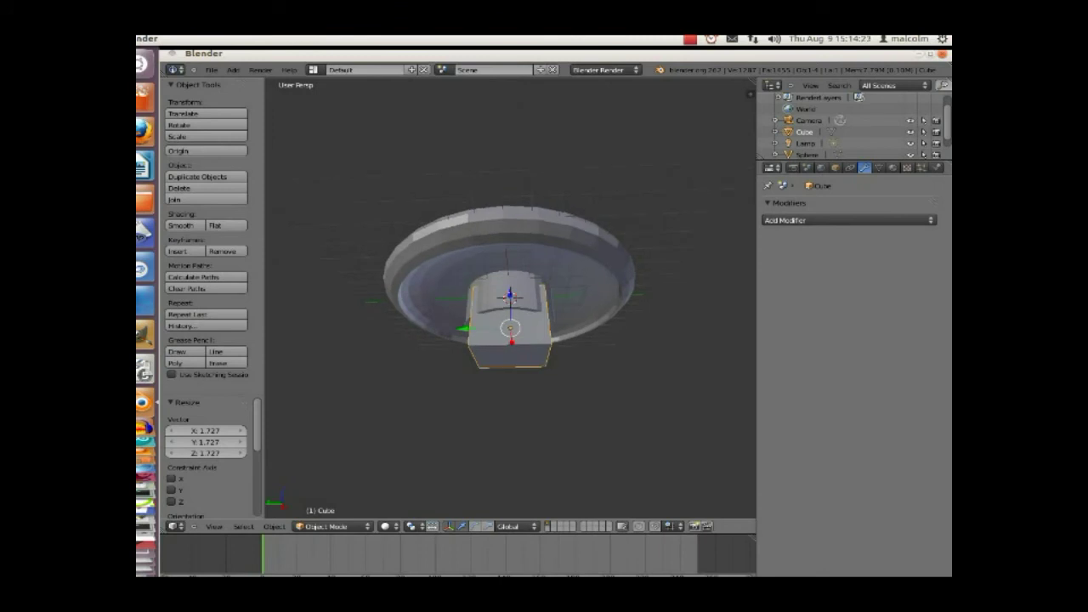
key(g)
key(z)
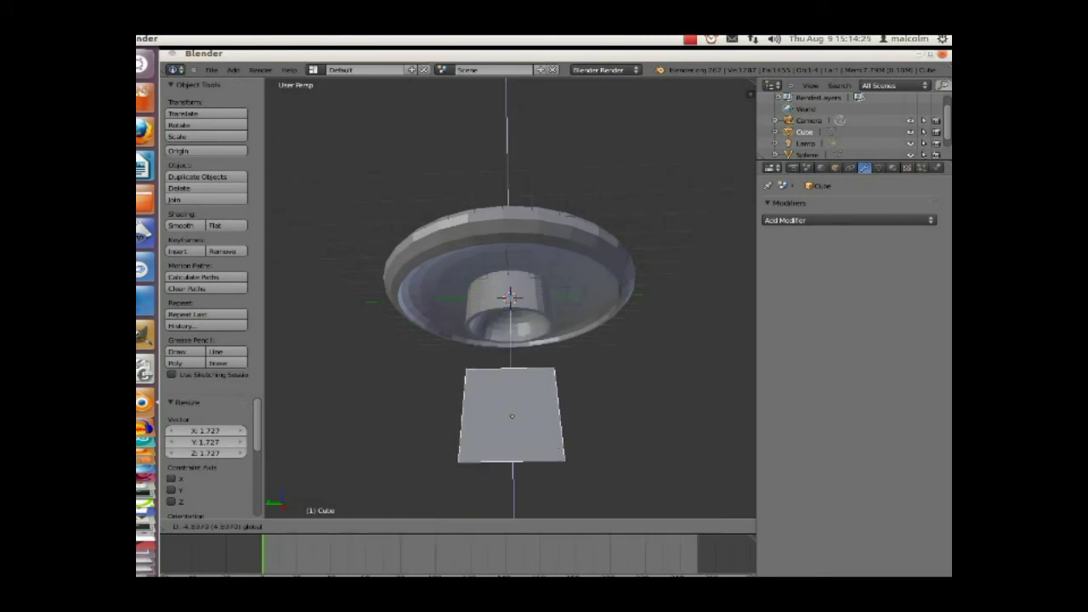
key(Return)
In Edit Mode, select the cube's four upper vertices and scale them by about 0.606 to taper the cube
middle_drag(617, 254, 617, 288)
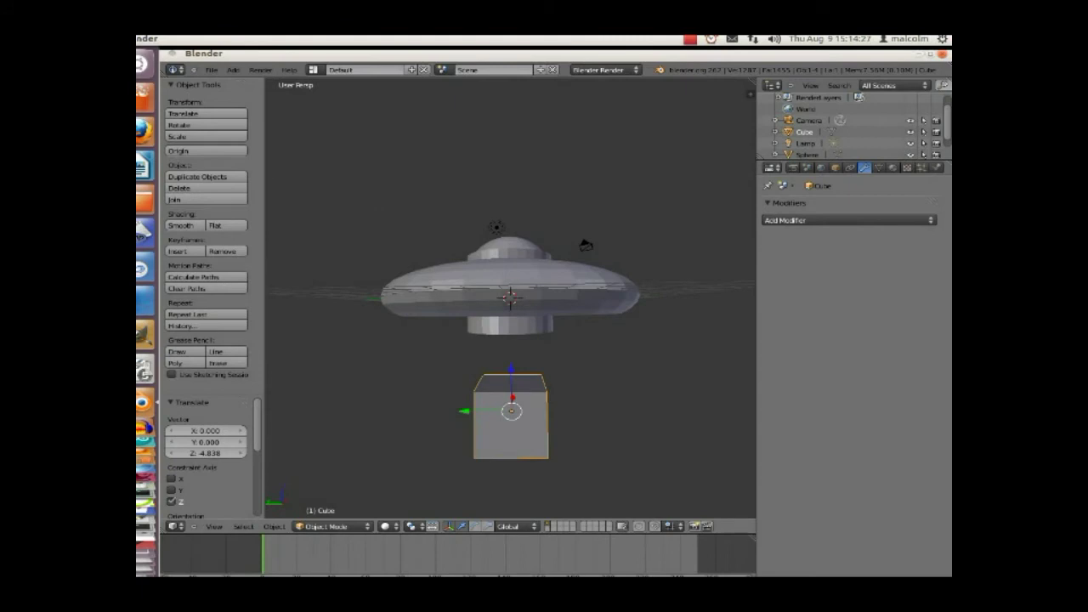
click(331, 526)
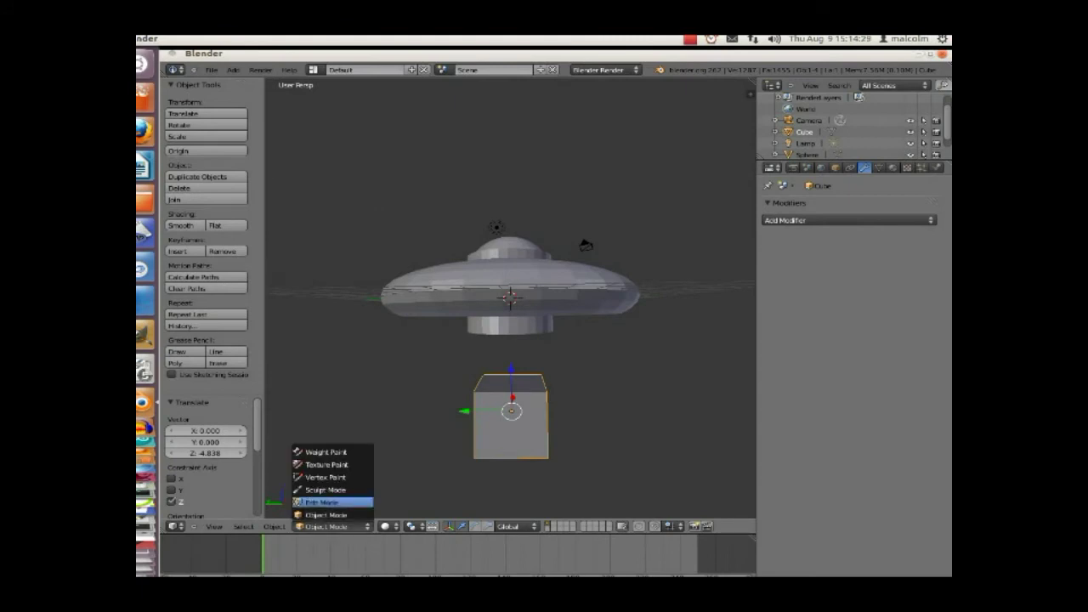
click(333, 503)
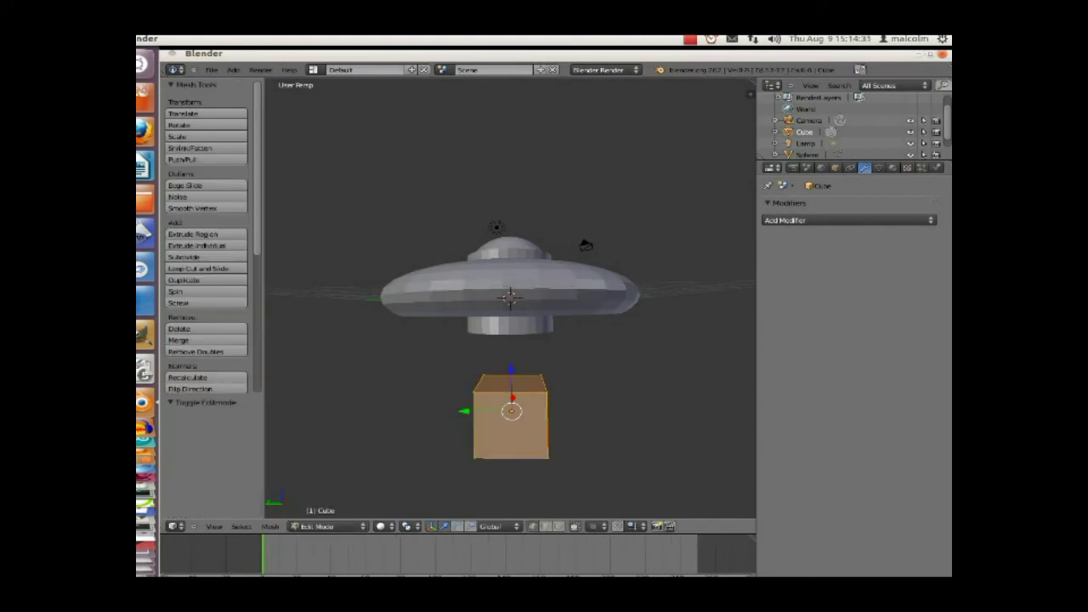
right_click(474, 392)
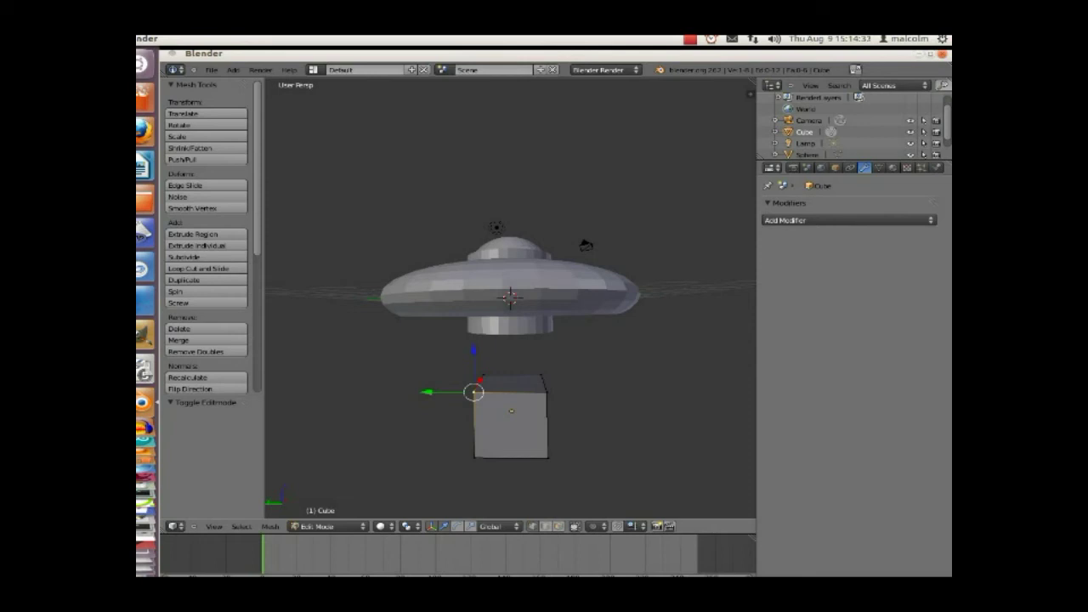
shift+right_click(547, 392)
shift+right_click(541, 375)
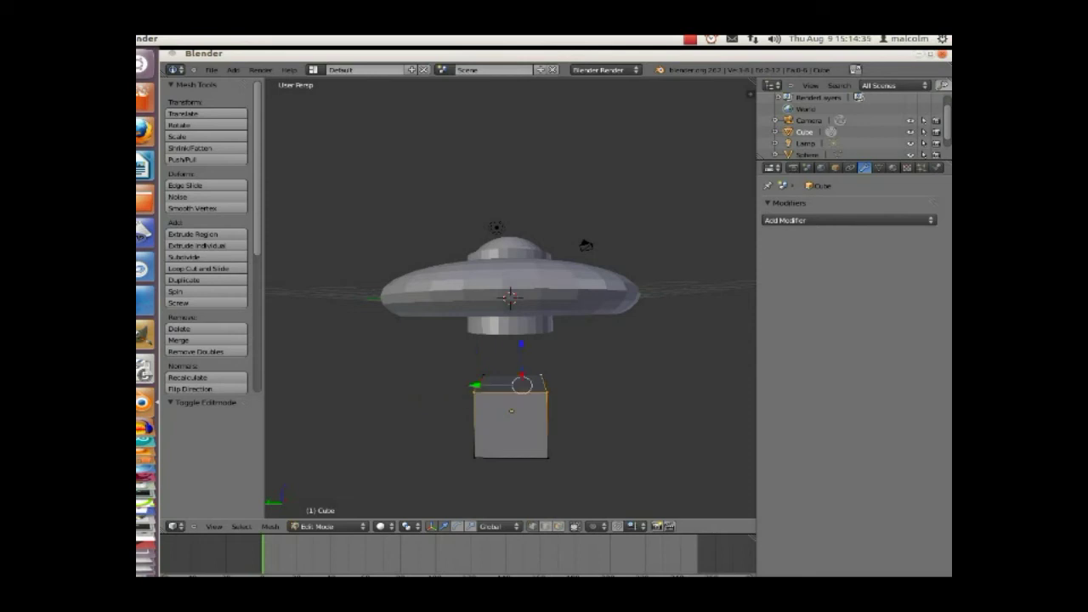
shift+right_click(483, 375)
key(s)
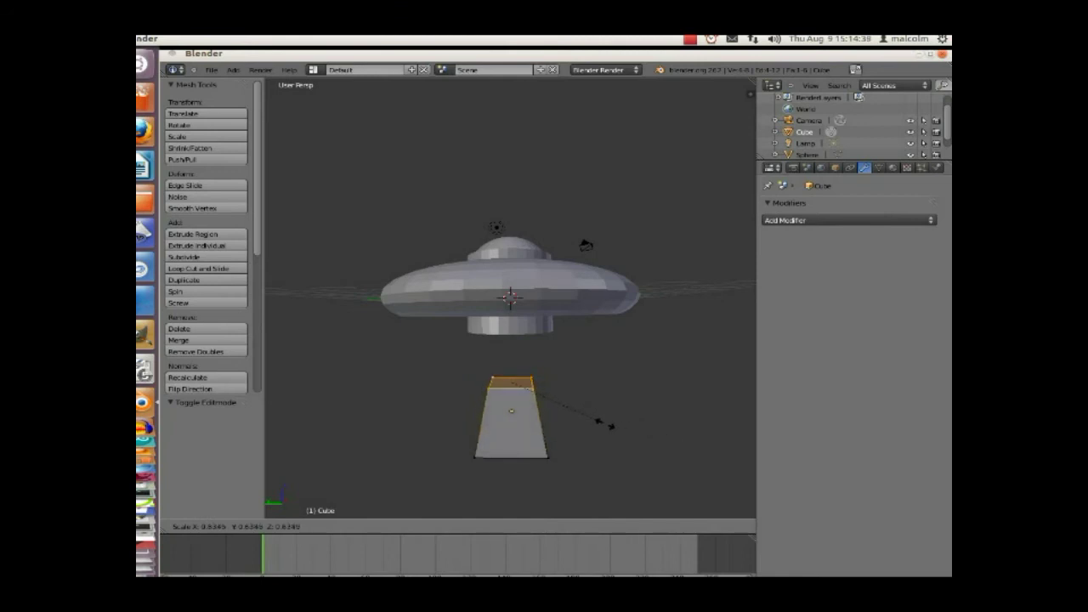
click(597, 422)
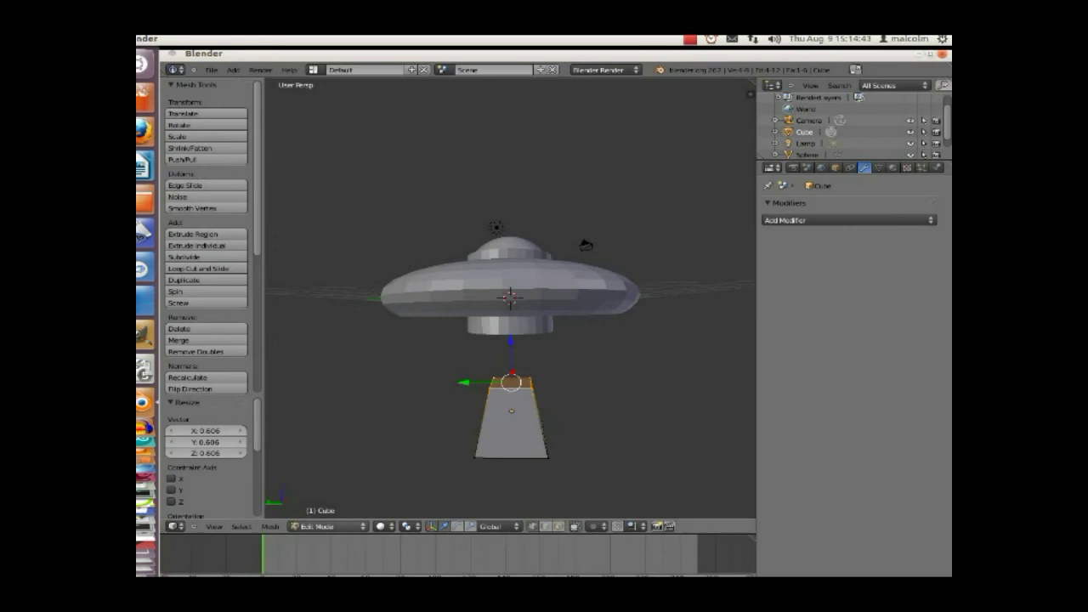
Return to Object Mode and raise the tapered cube about 5.738 units along Z into the cylinder under the saucer
click(327, 527)
click(321, 514)
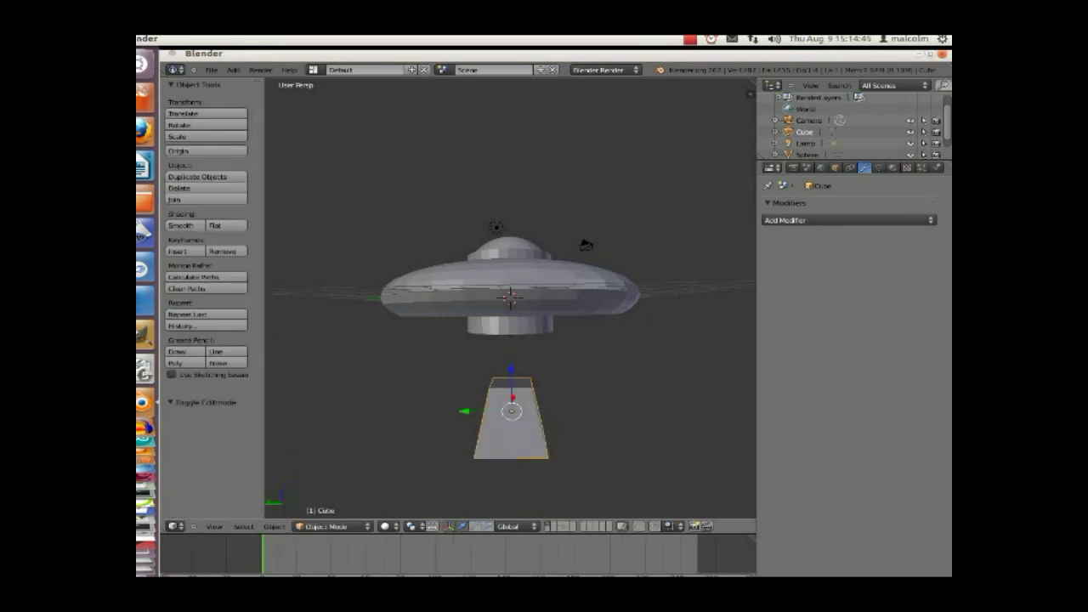
middle_drag(510, 340, 510, 284)
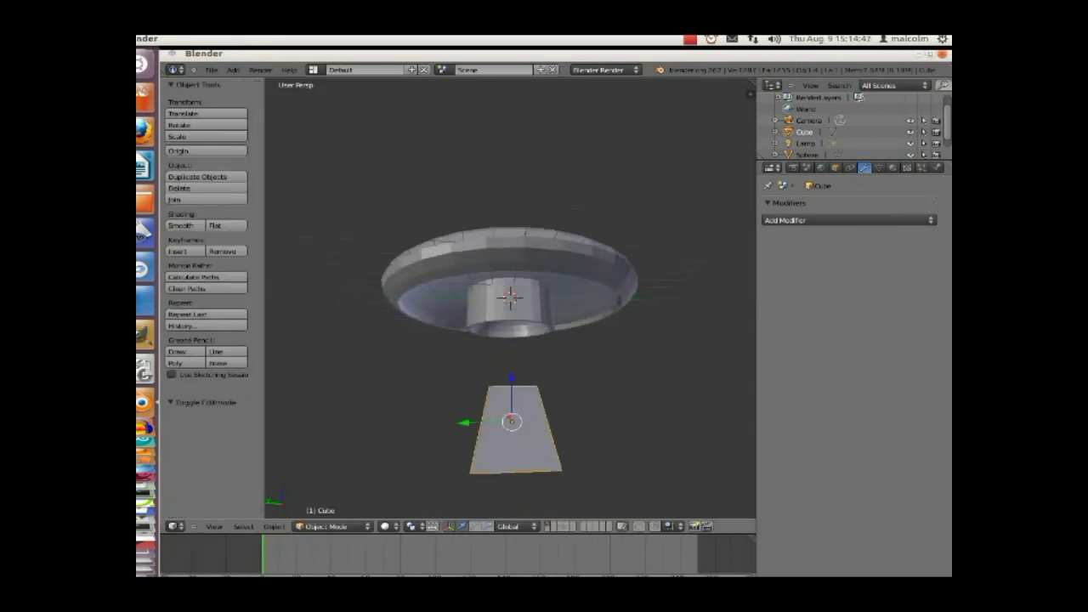
key(g)
key(z)
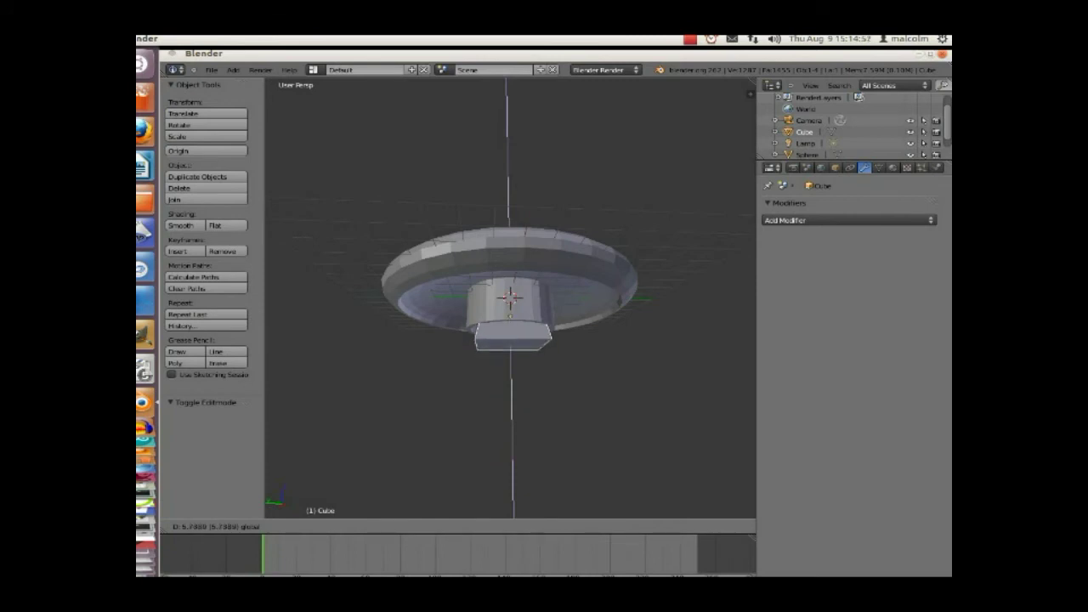
key(Return)
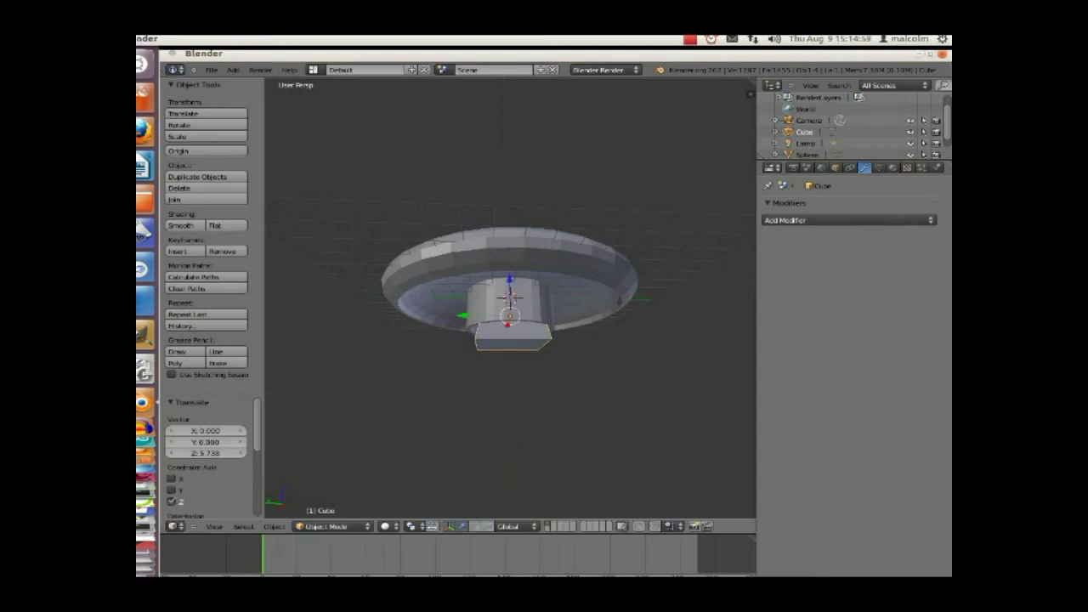
In Edit Mode, select the cube's four lower vertices and scale them by about 2.458 to widen the base
click(332, 527)
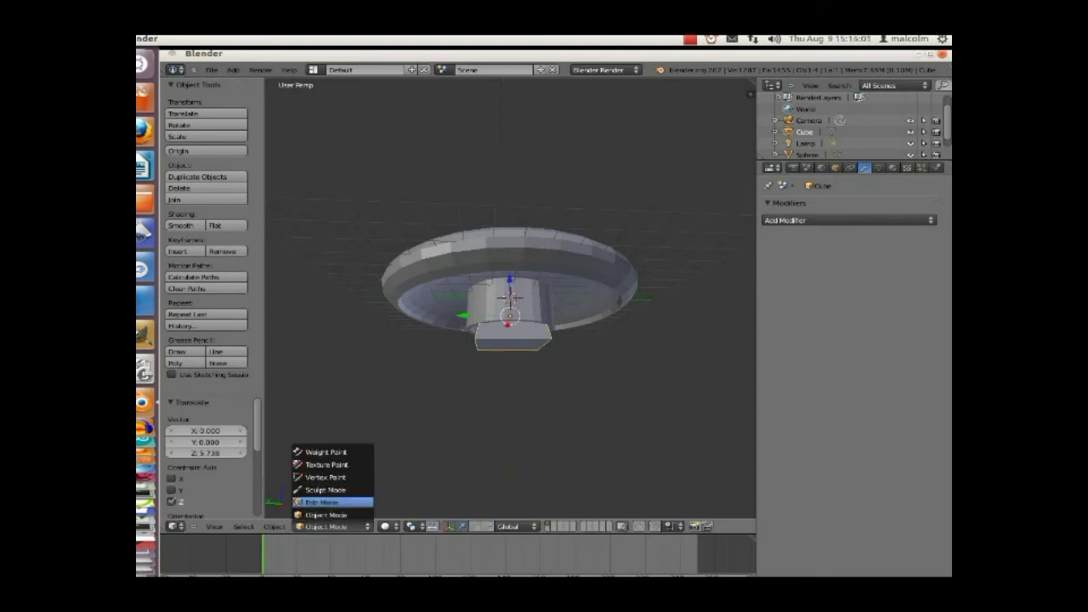
click(331, 503)
right_click(475, 338)
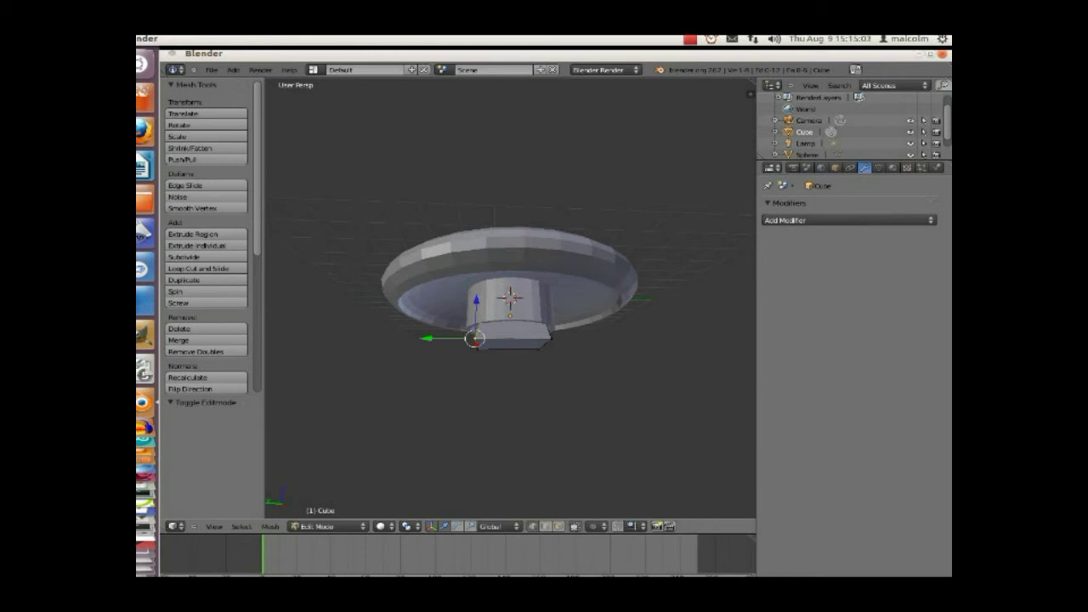
shift+right_click(551, 339)
shift+right_click(544, 345)
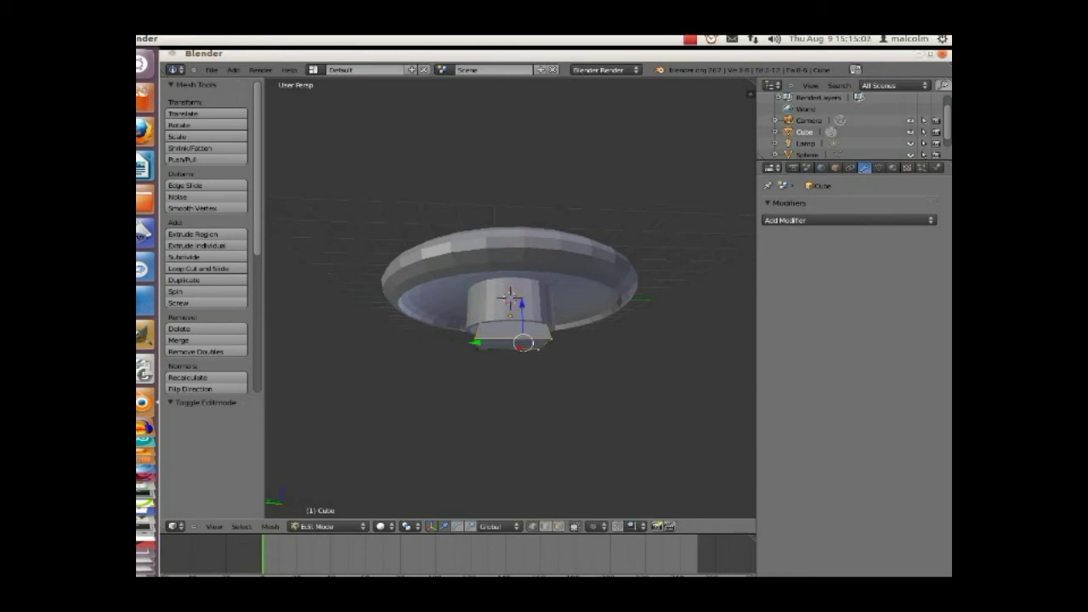
shift+right_click(477, 349)
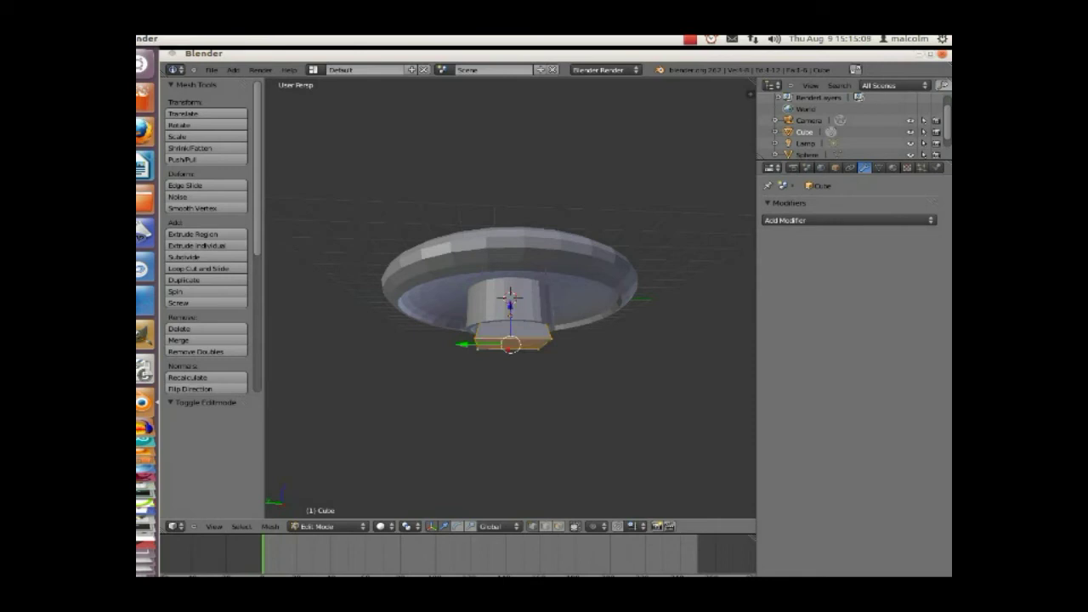
key(s)
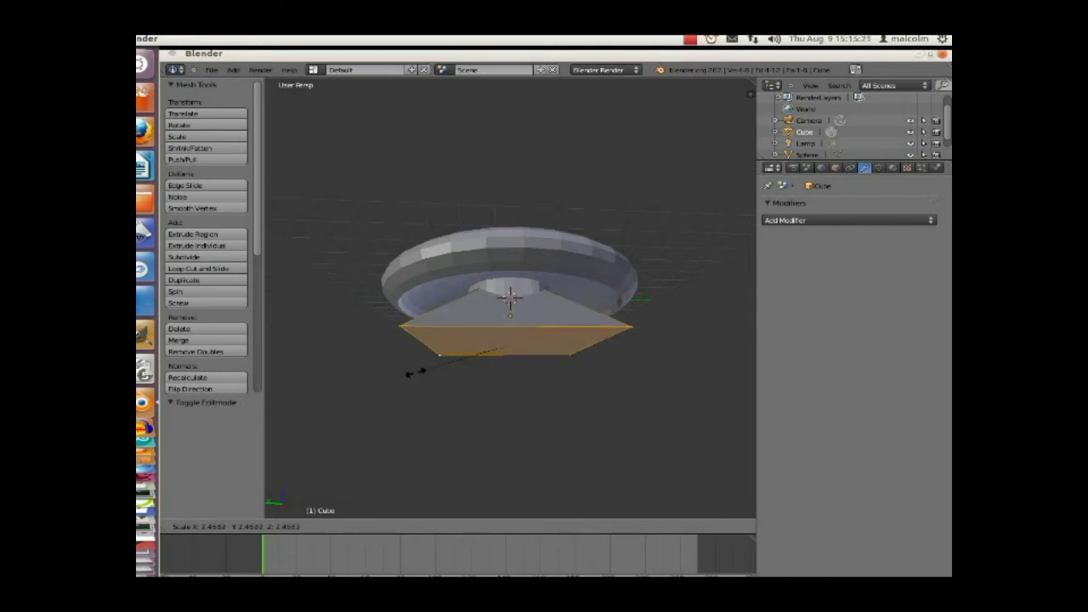
click(409, 372)
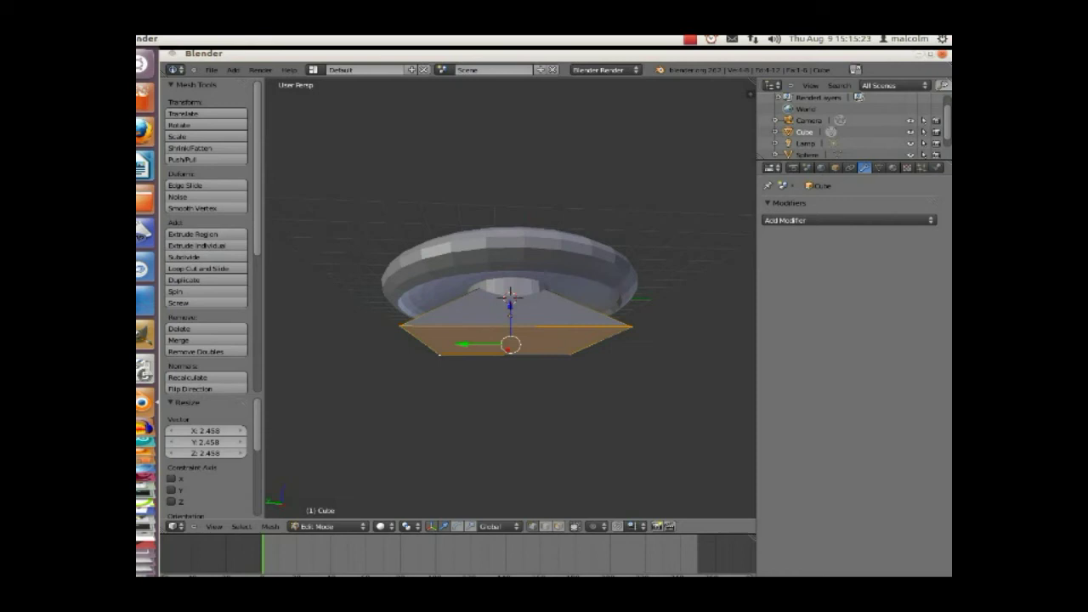
Lower the cube's selected base vertices about 3.141 units along Z and return to Object Mode
key(g)
key(z)
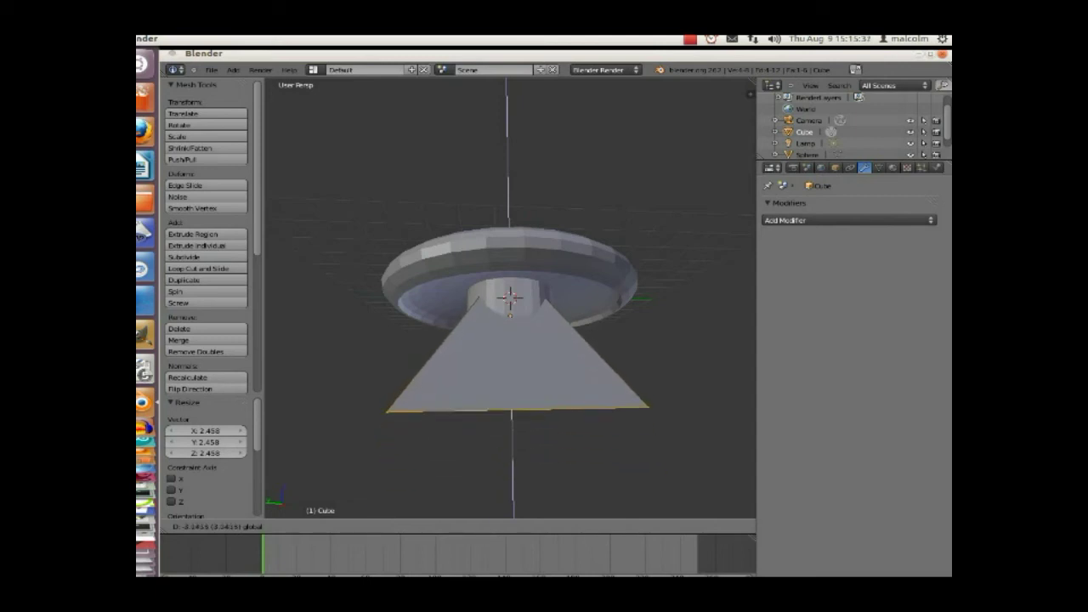
key(Return)
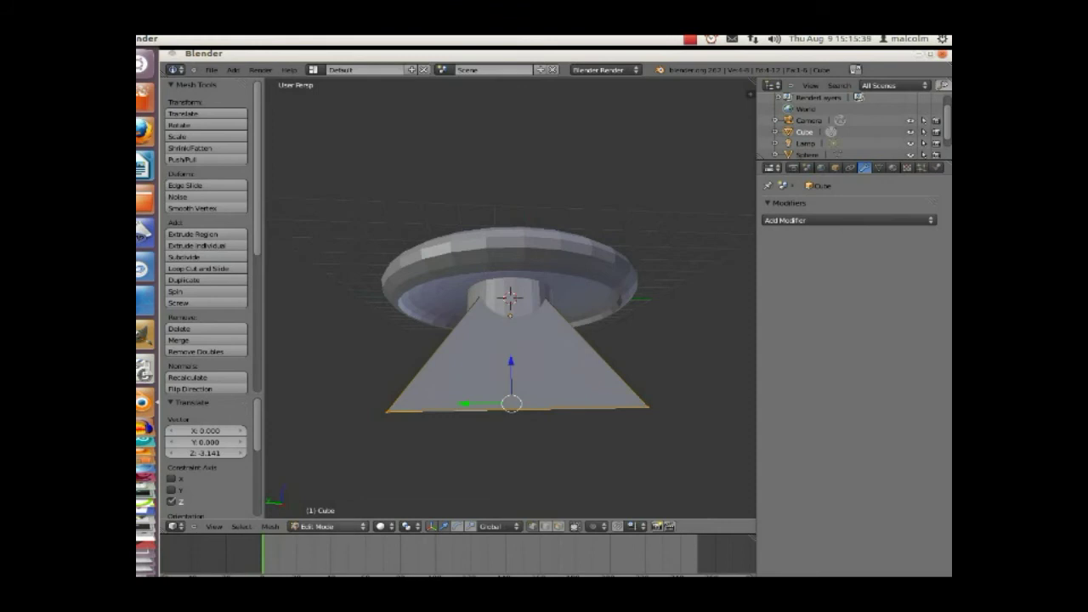
click(327, 527)
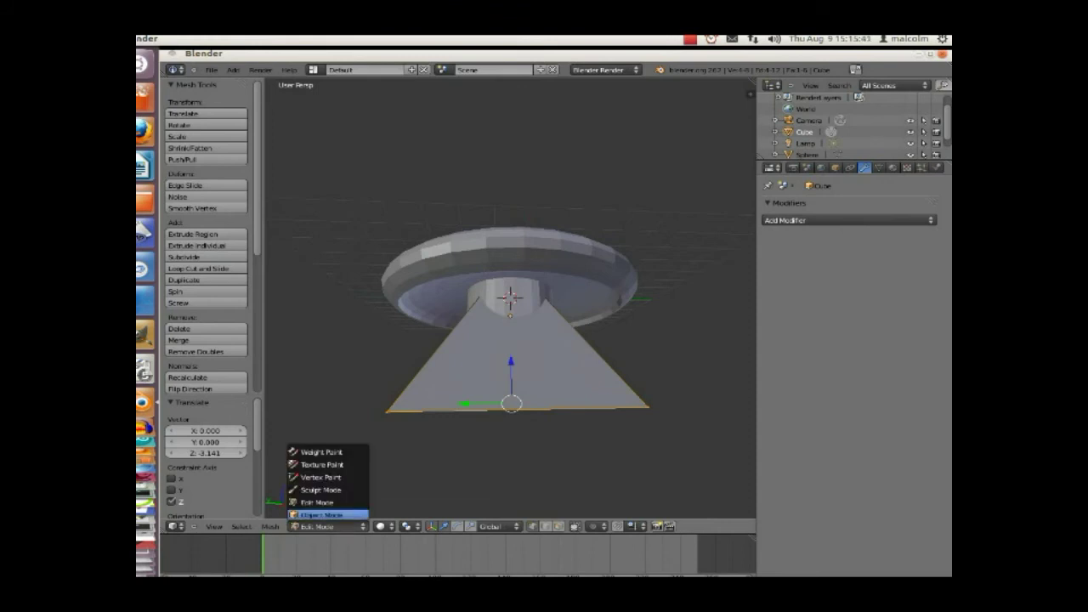
click(323, 515)
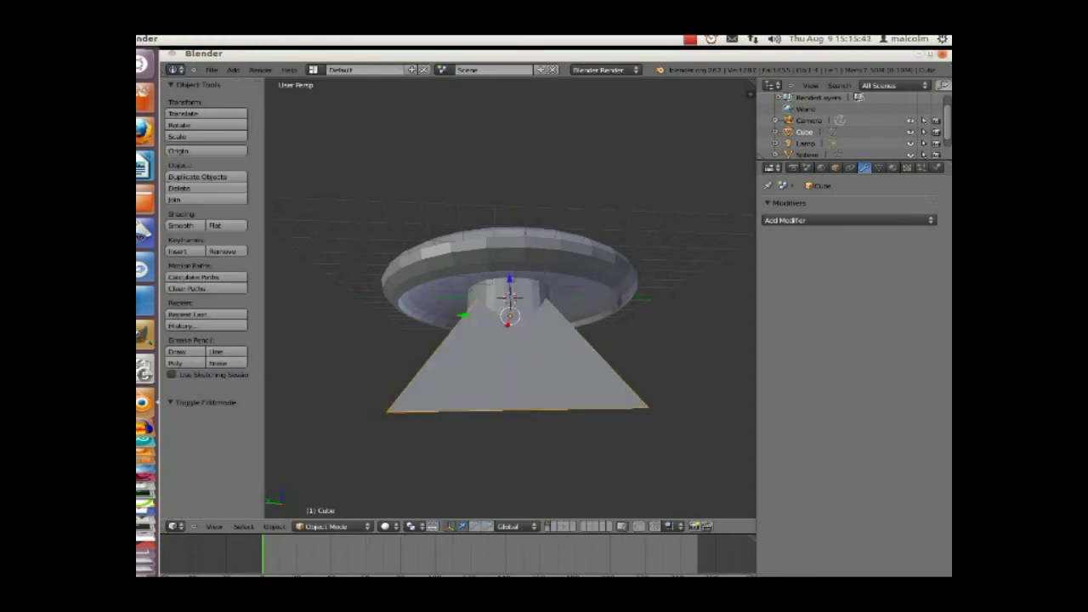
Raise the whole tapered cube about 0.587 units along Z, deeper into the saucer's lower cylinder
key(g)
key(z)
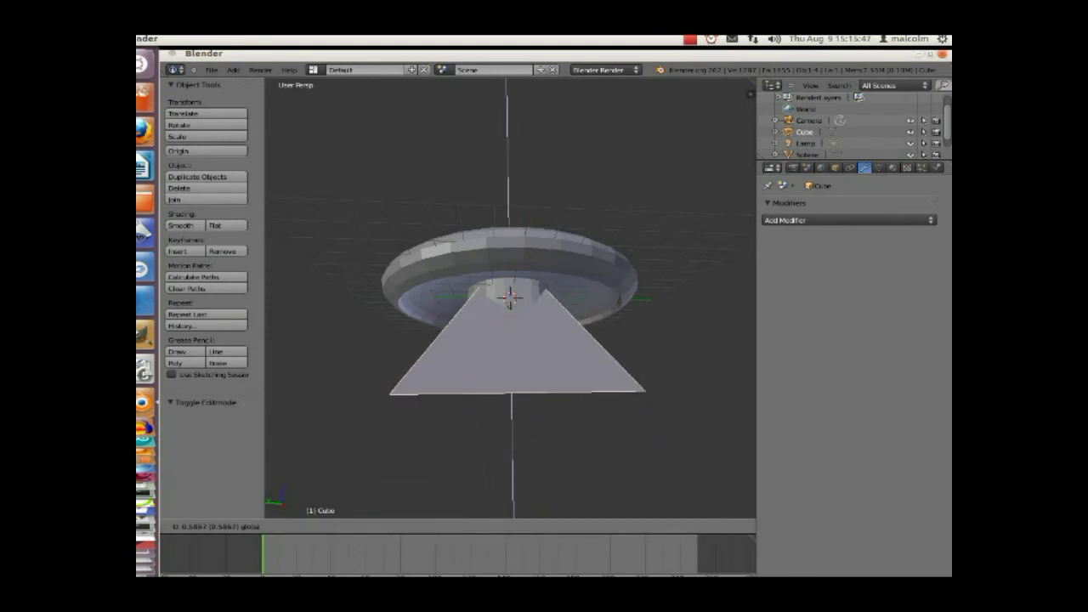
key(Return)
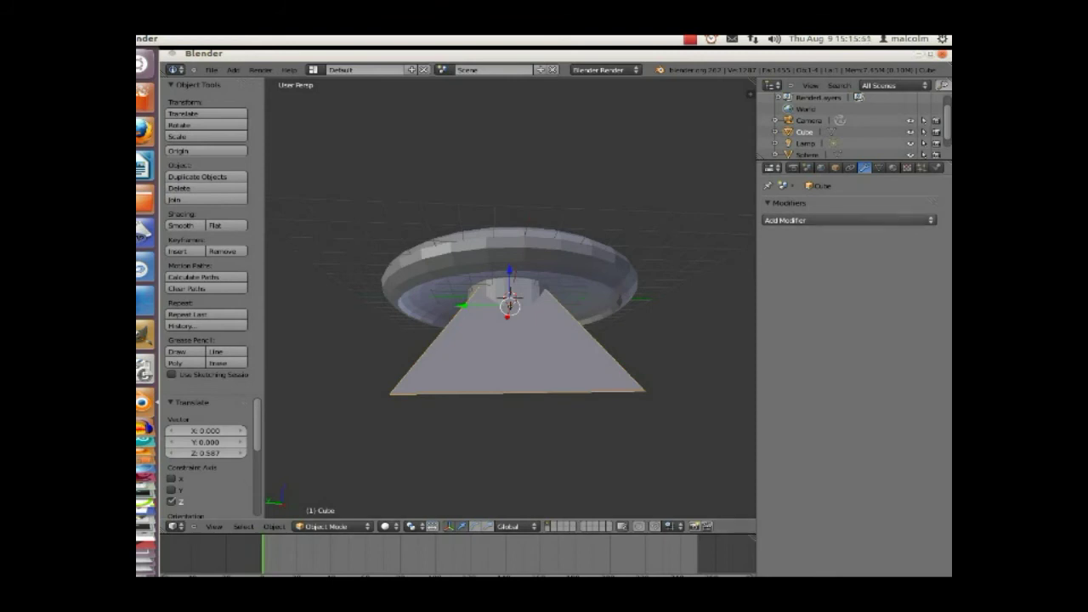
Add a Boolean modifier to the saucer with Cube as its object and Difference as the operation, and apply it
right_click(595, 281)
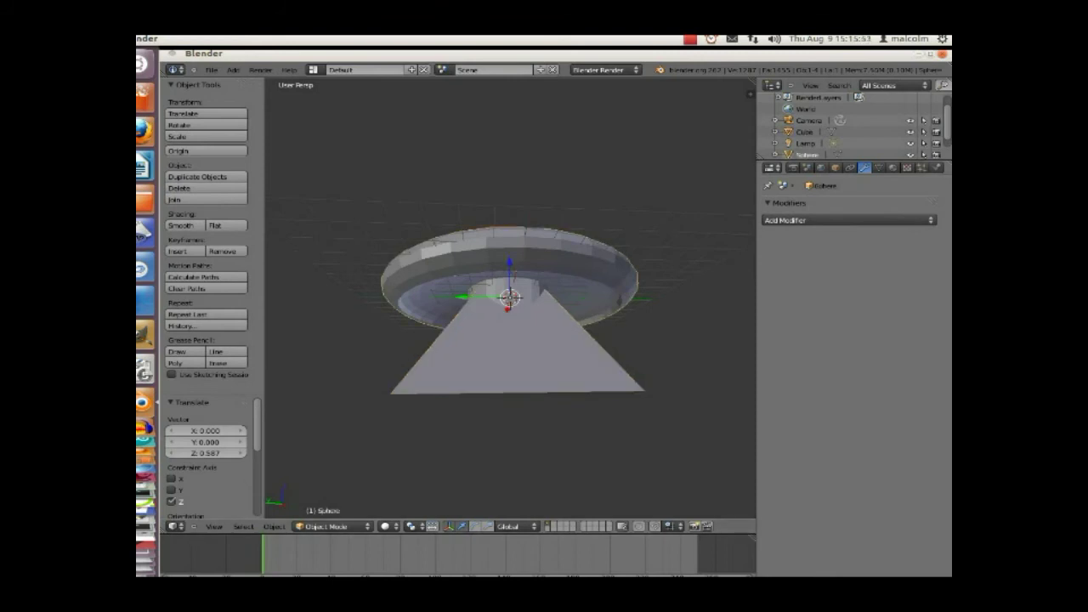
click(848, 220)
click(638, 270)
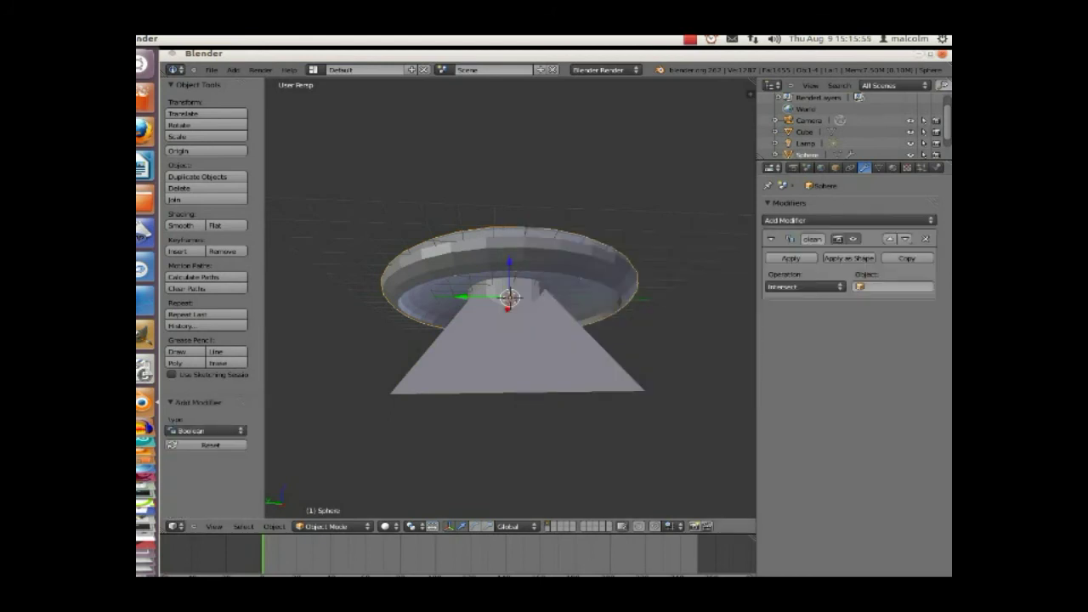
click(893, 286)
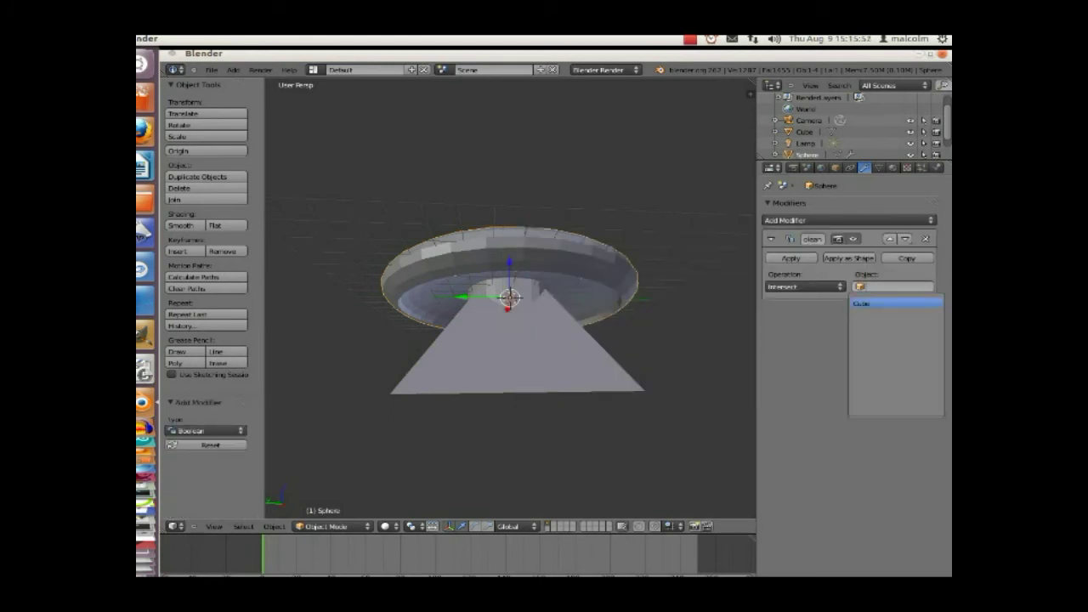
click(875, 303)
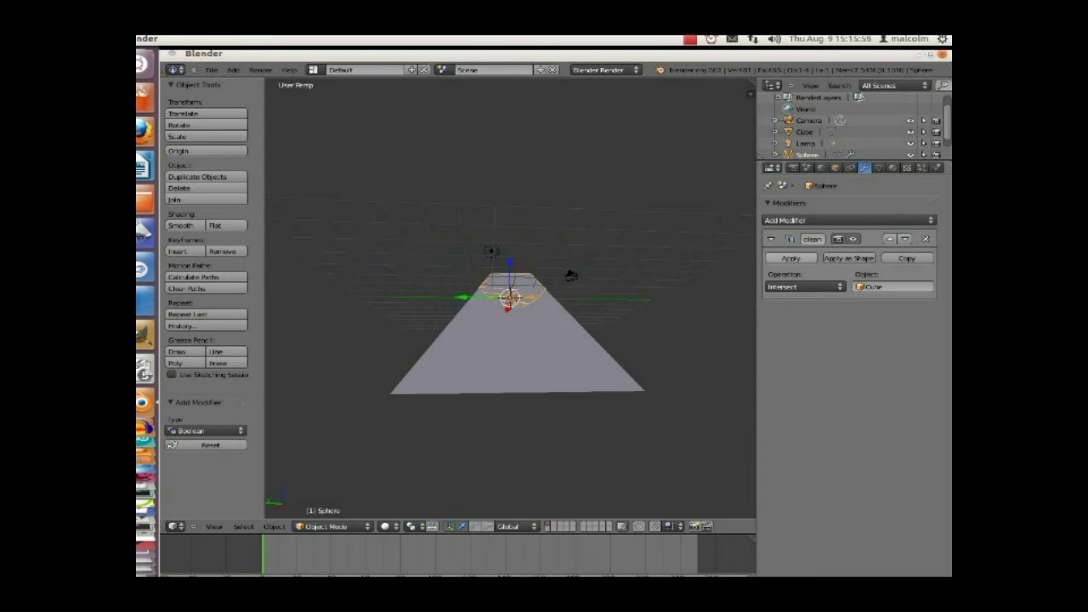
click(803, 287)
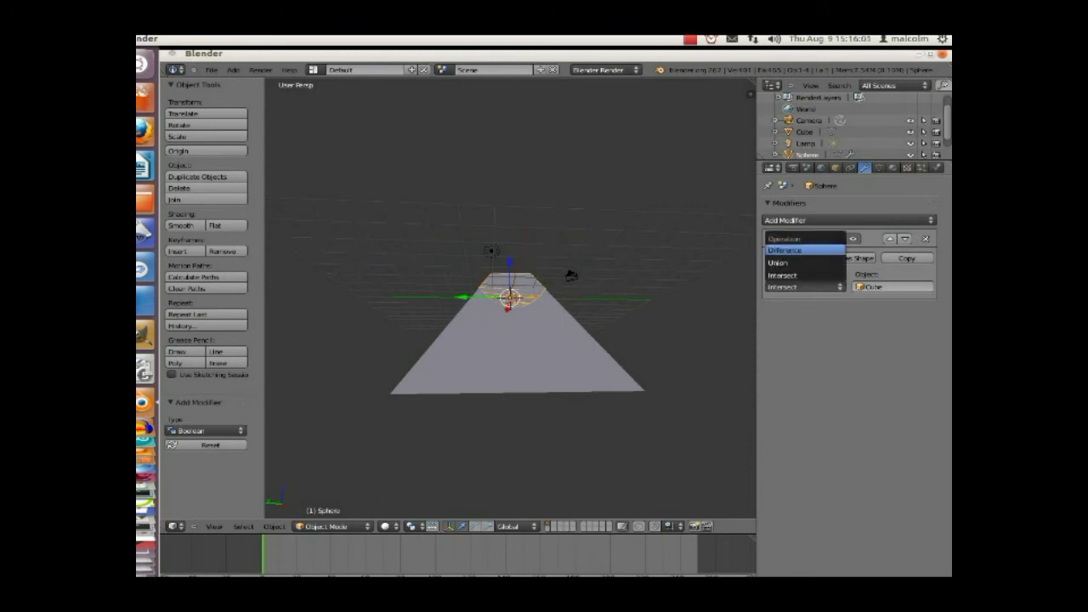
click(787, 252)
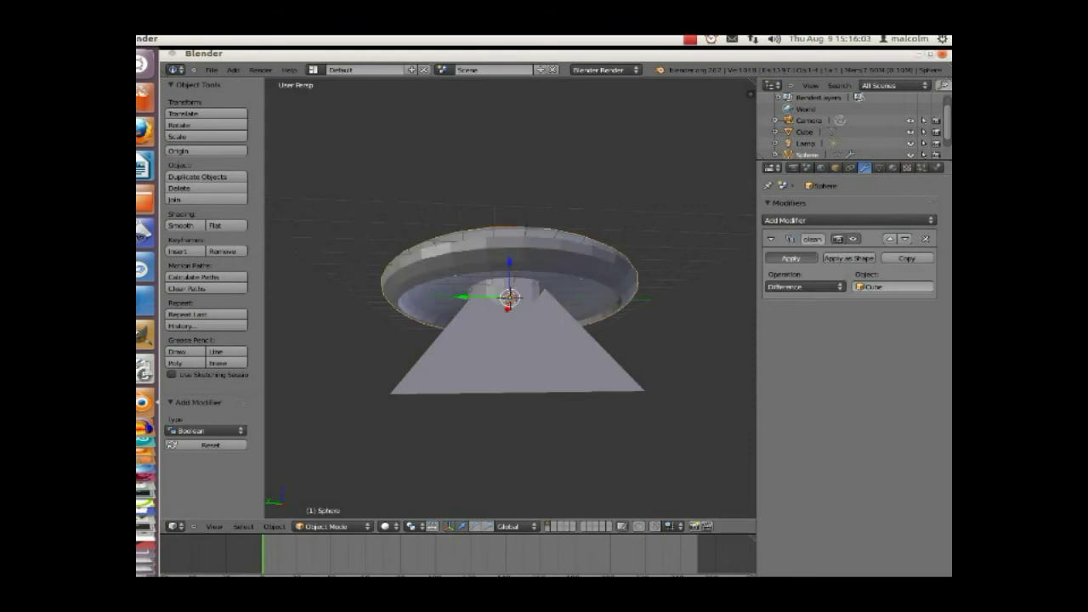
click(791, 257)
Lower the leftover cutting cube about 3.805 units along Z, clear of the saucer, and delete it
right_click(516, 358)
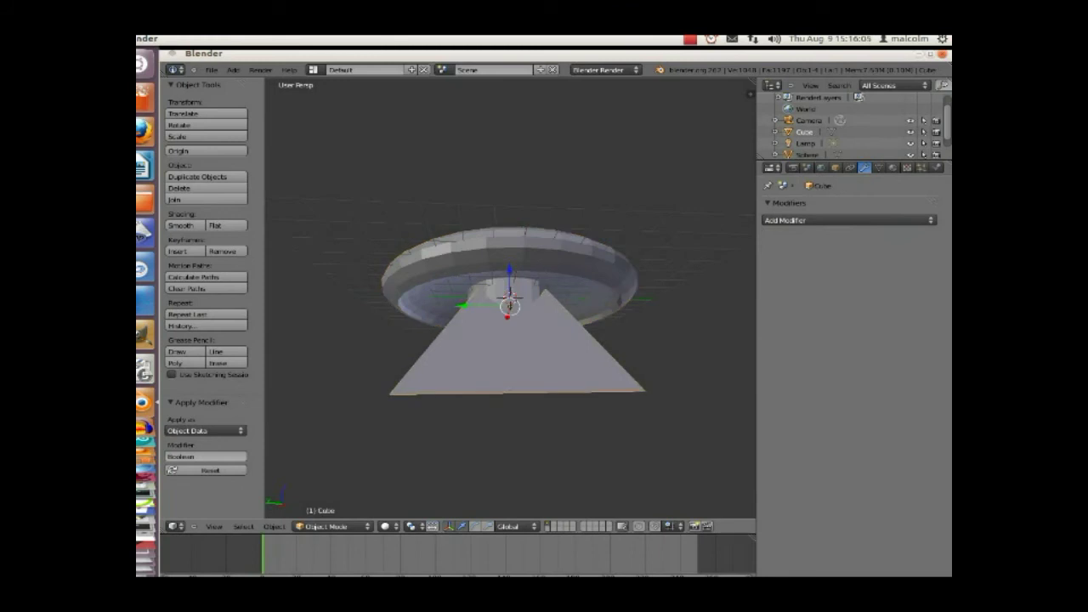
key(g)
key(z)
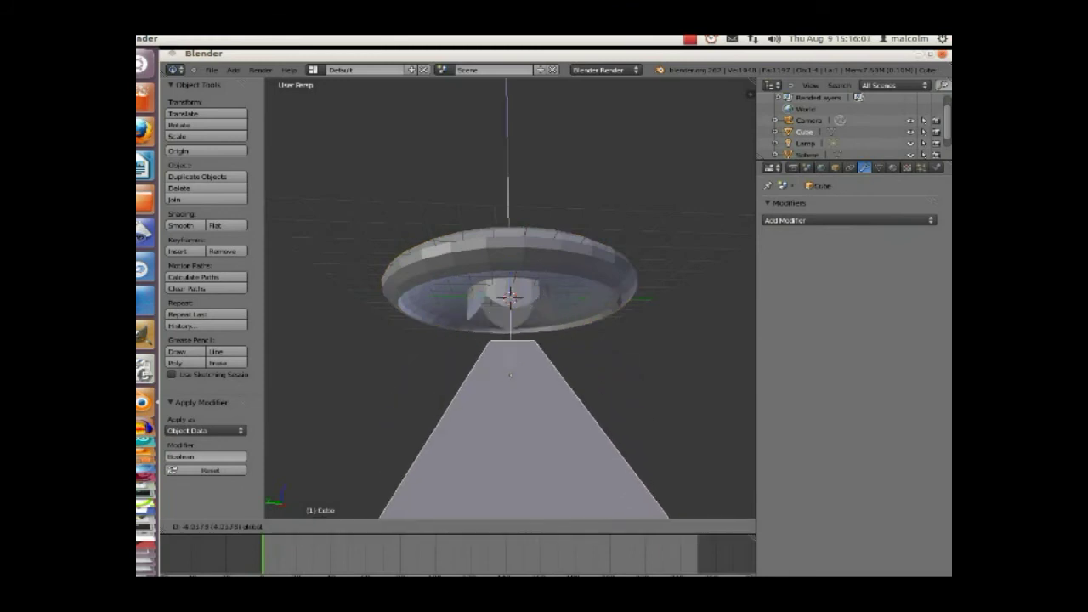
key(Return)
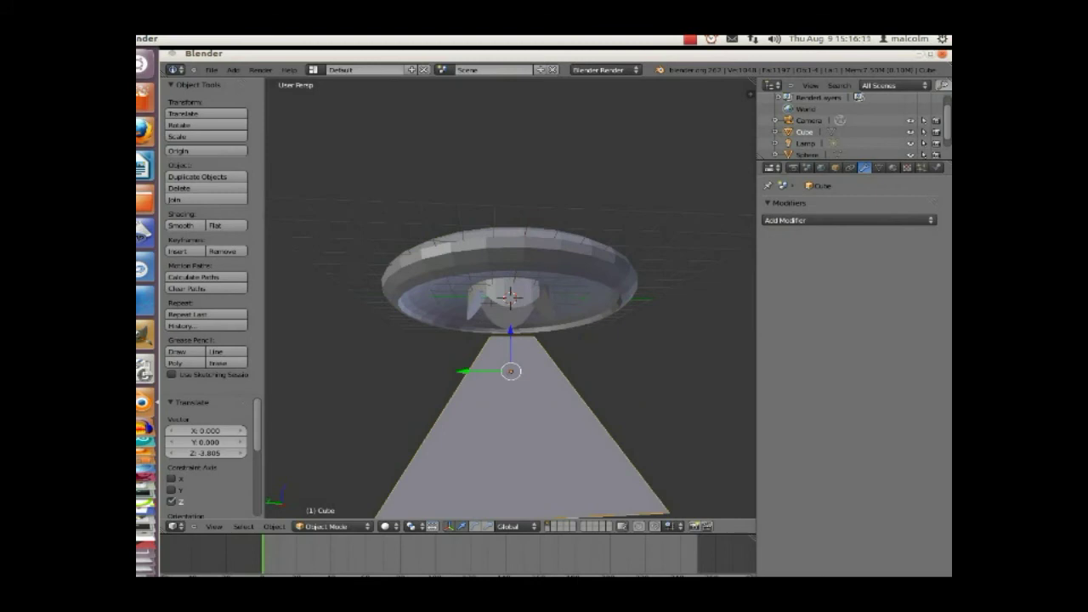
key(x)
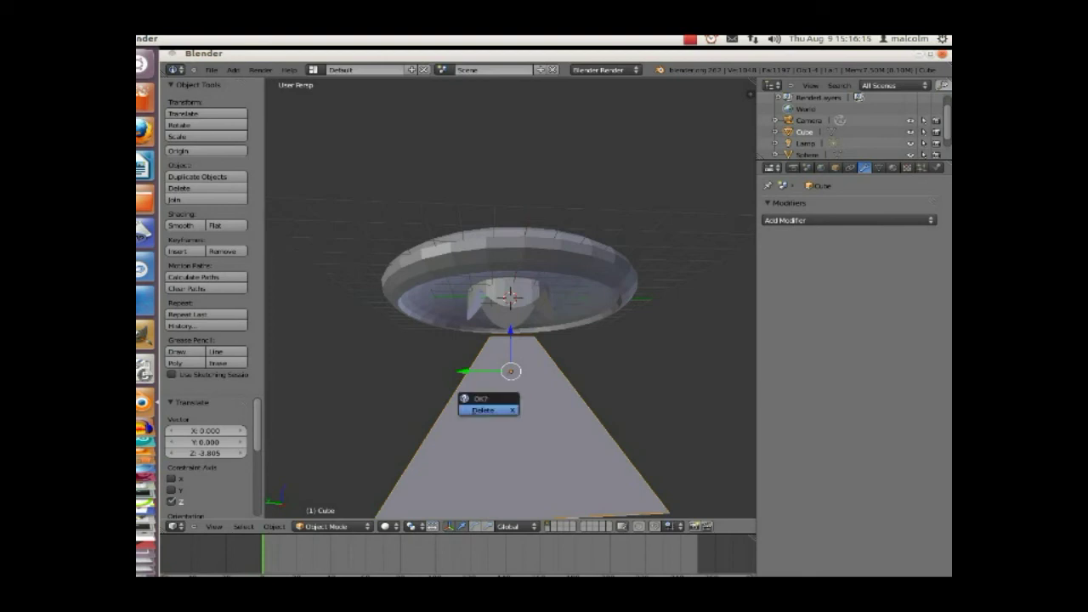
click(490, 408)
Select the finished saucer and switch it to Edit Mode to show its mesh
middle_drag(510, 298, 408, 374)
middle_drag(528, 400, 808, 372)
mouse_move(625, 138)
middle_down()
mouse_move(638, 175)
mouse_move(643, 148)
middle_up()
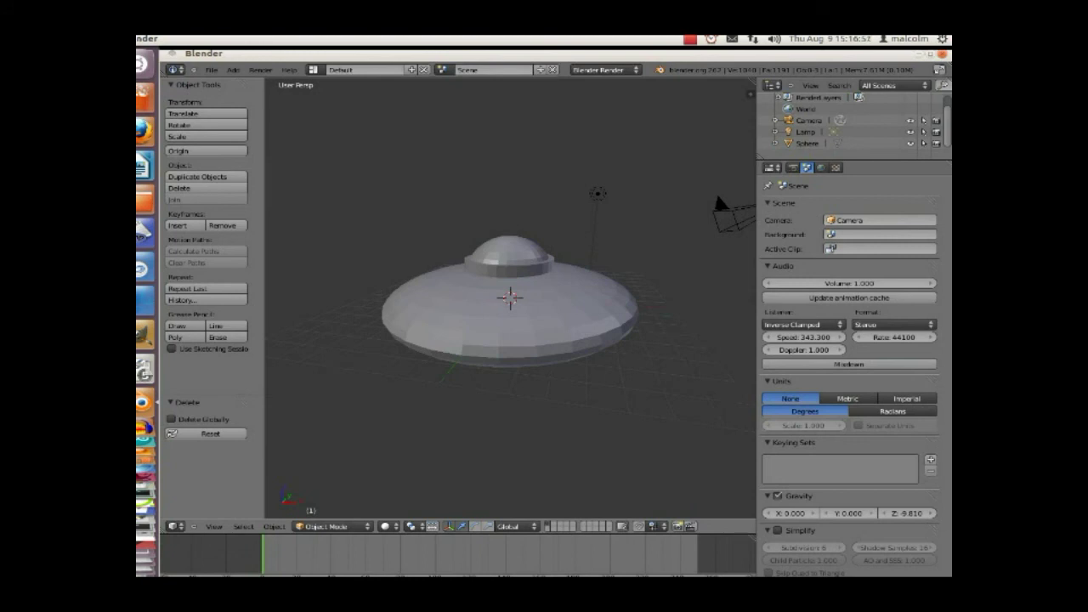
middle_drag(511, 297, 579, 330)
click(332, 526)
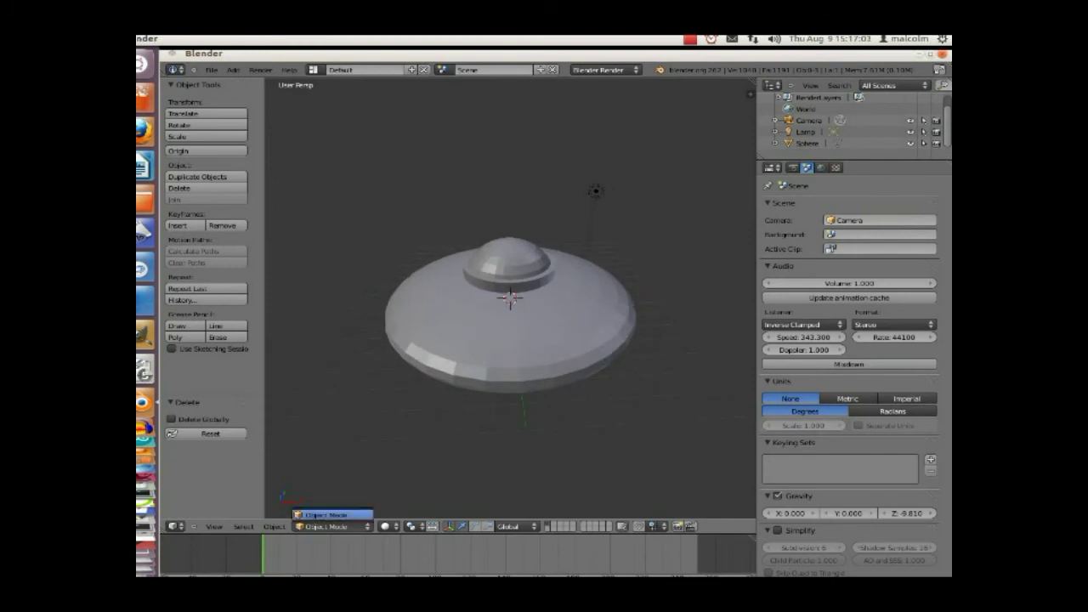
click(331, 514)
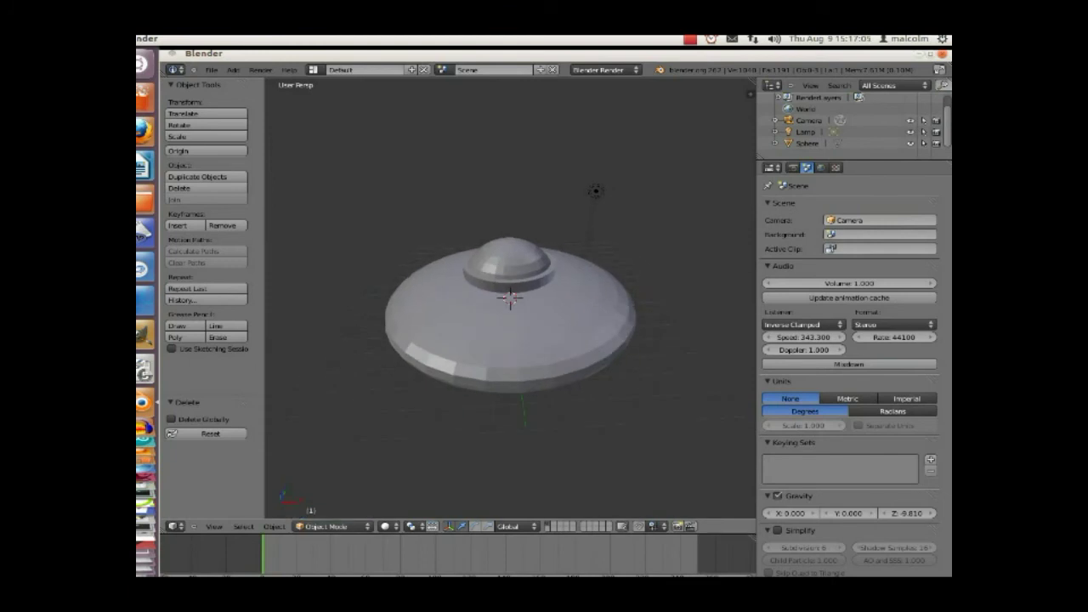
right_click(514, 323)
click(331, 526)
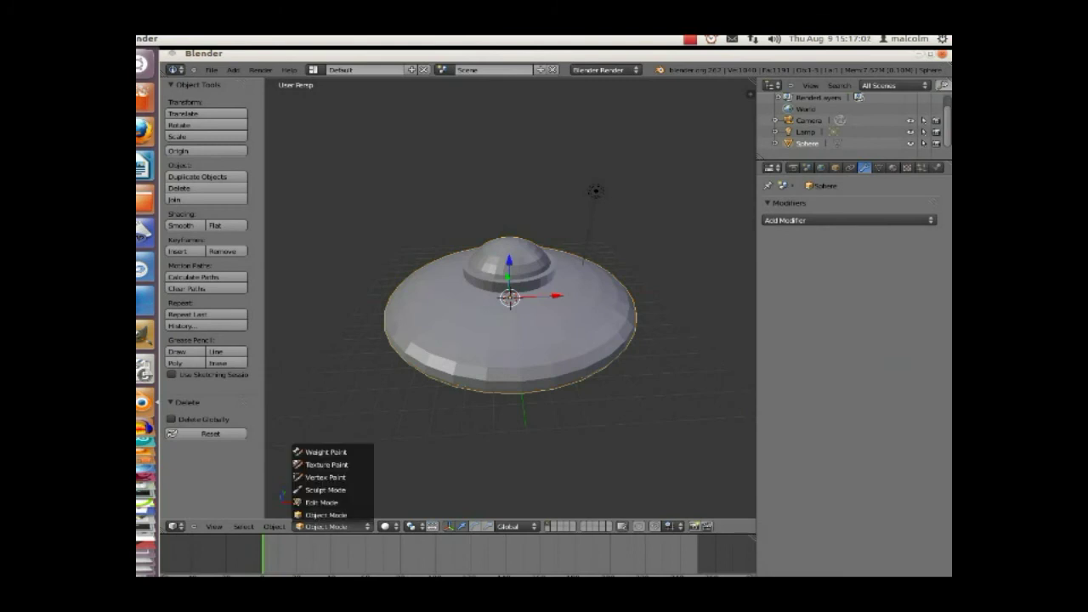
click(328, 508)
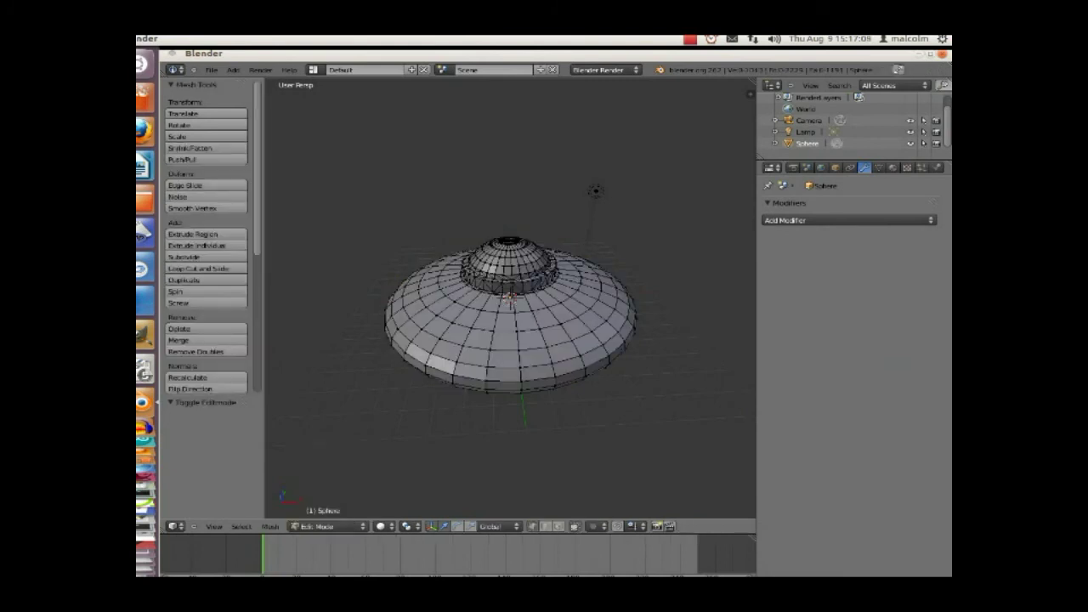
Select the saucer's entire mesh and remove its doubled vertices
scroll(511, 306, up, 6)
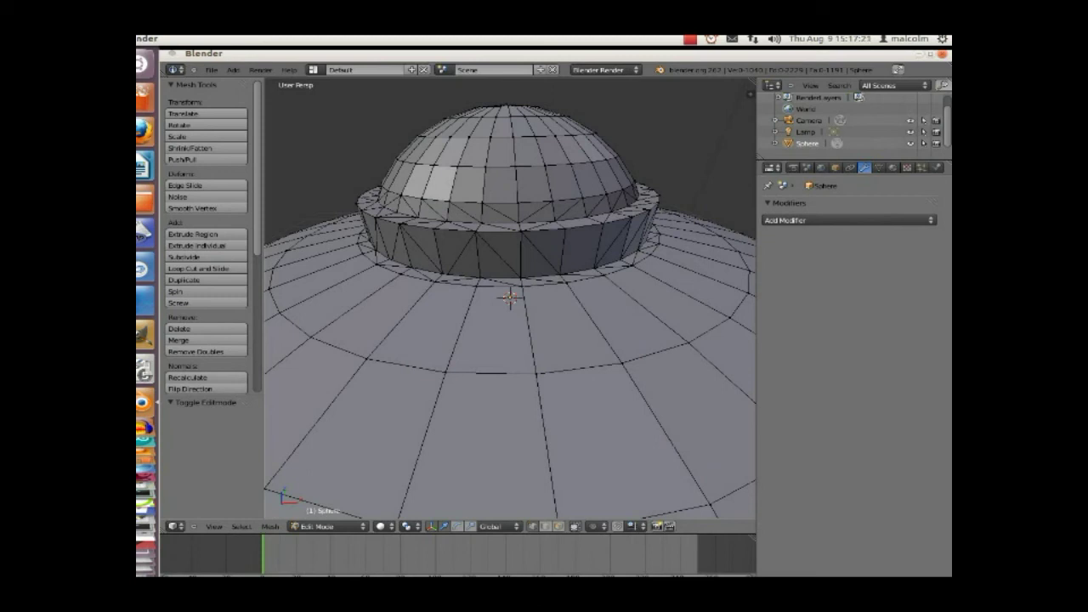
scroll(683, 82, down, 3)
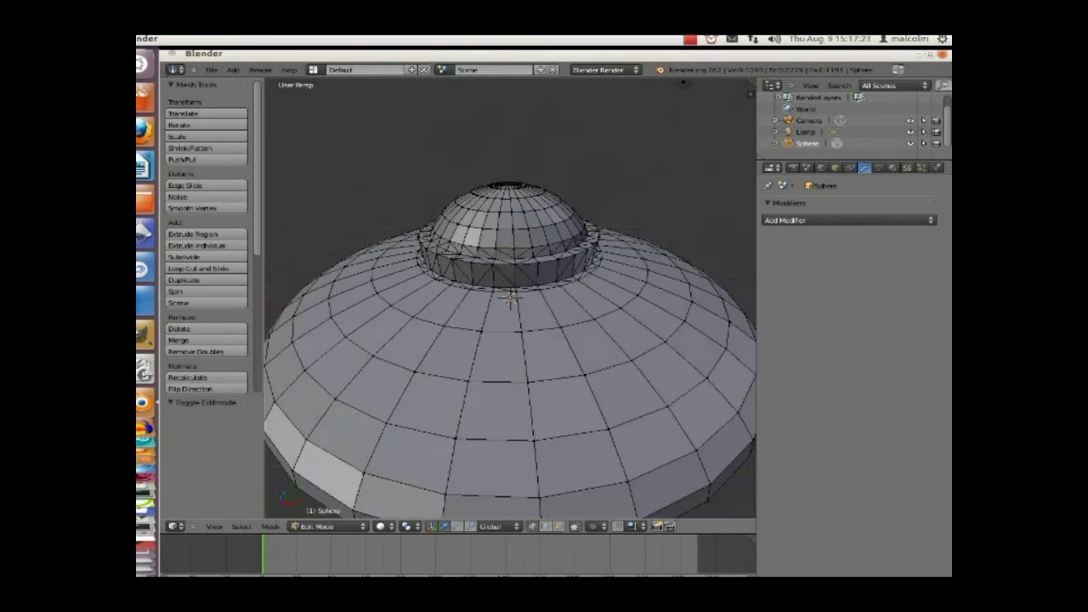
key(a)
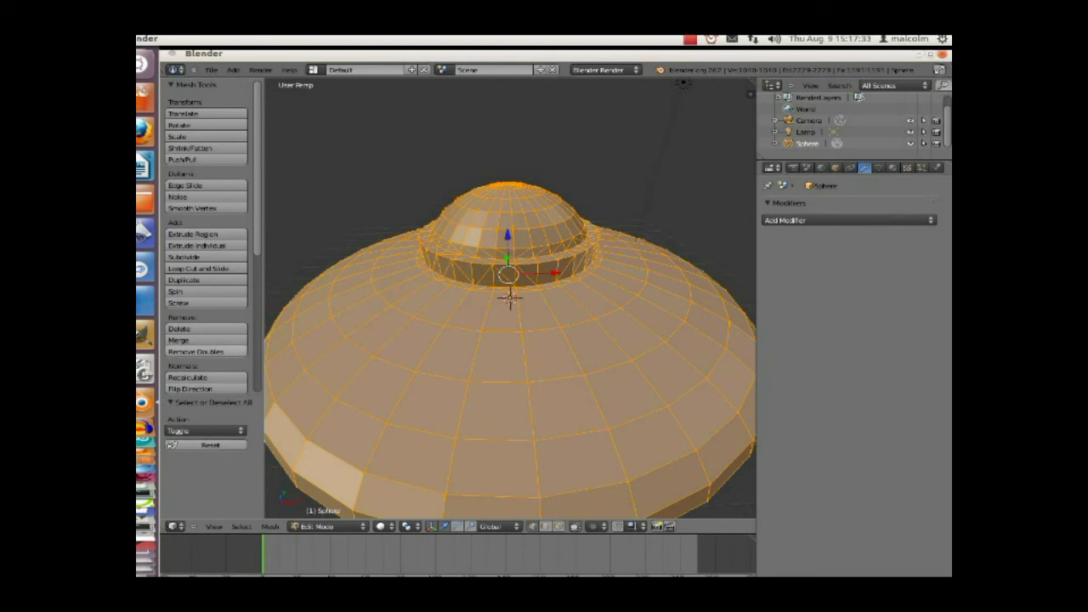
click(200, 351)
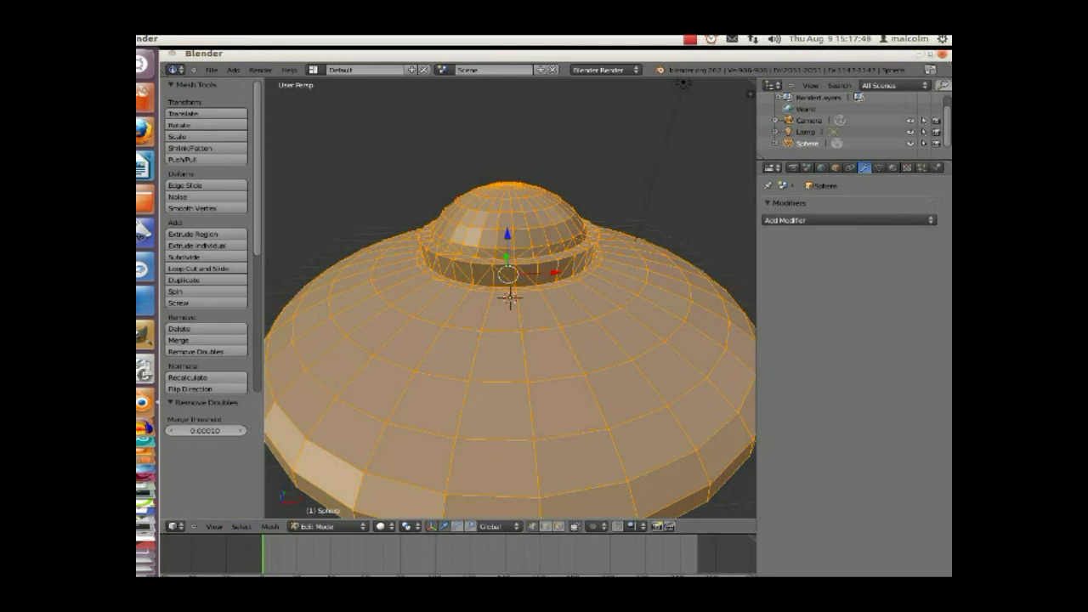
Look through the mesh commands available for vertices, edges and faces
click(270, 526)
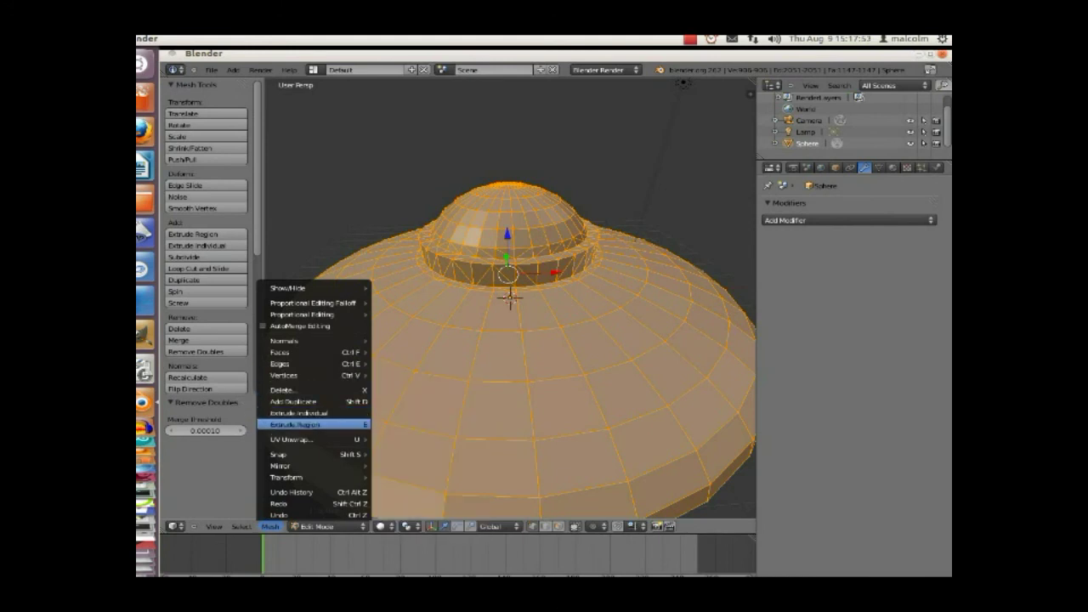
mouse_move(286, 477)
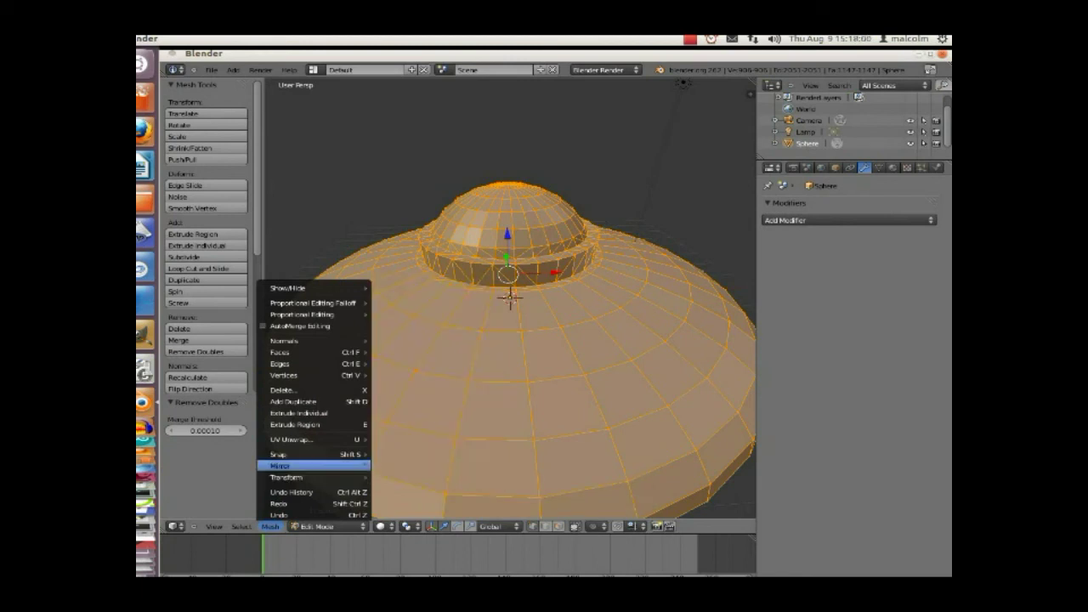
mouse_move(313, 439)
key(Left)
key(Up)
key(Up)
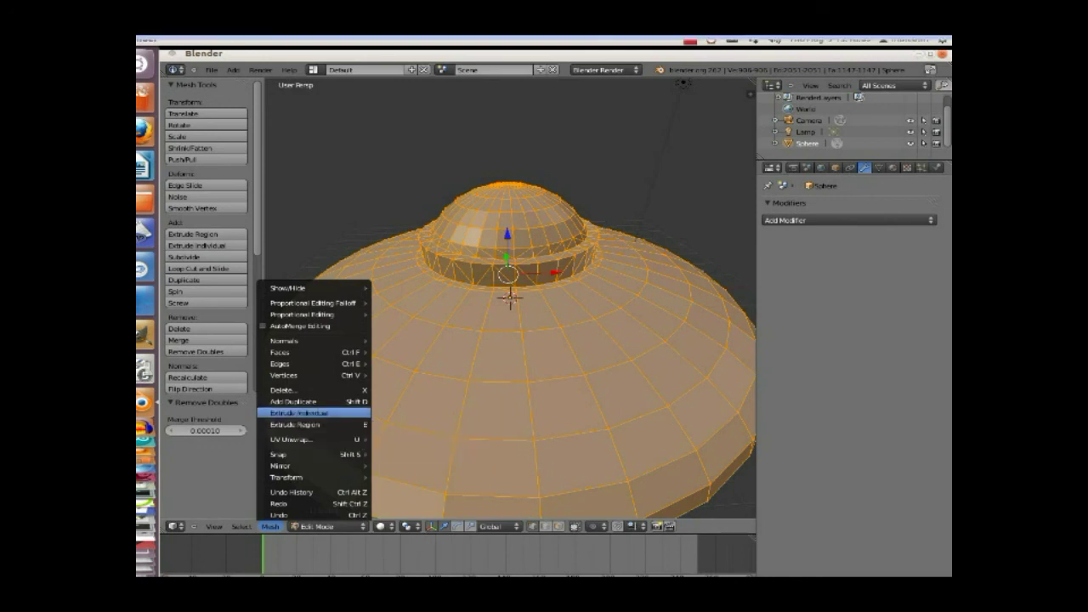
key(Up)
key(Up)
key(Up)
key(Right)
key(Left)
key(Up)
key(Right)
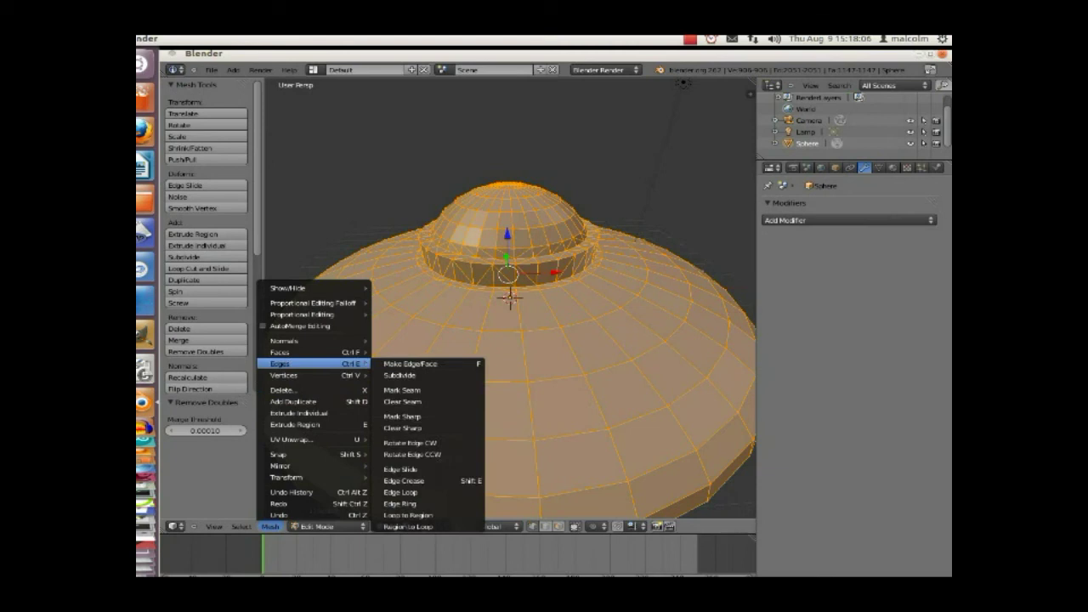
key(Left)
key(Down)
key(Right)
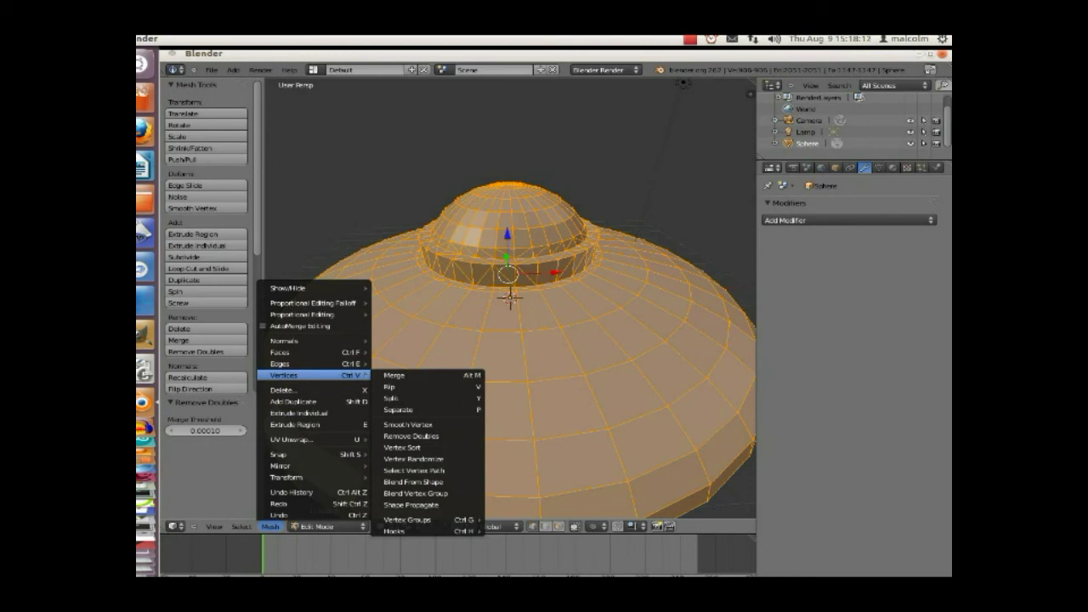
key(Left)
key(Up)
key(Right)
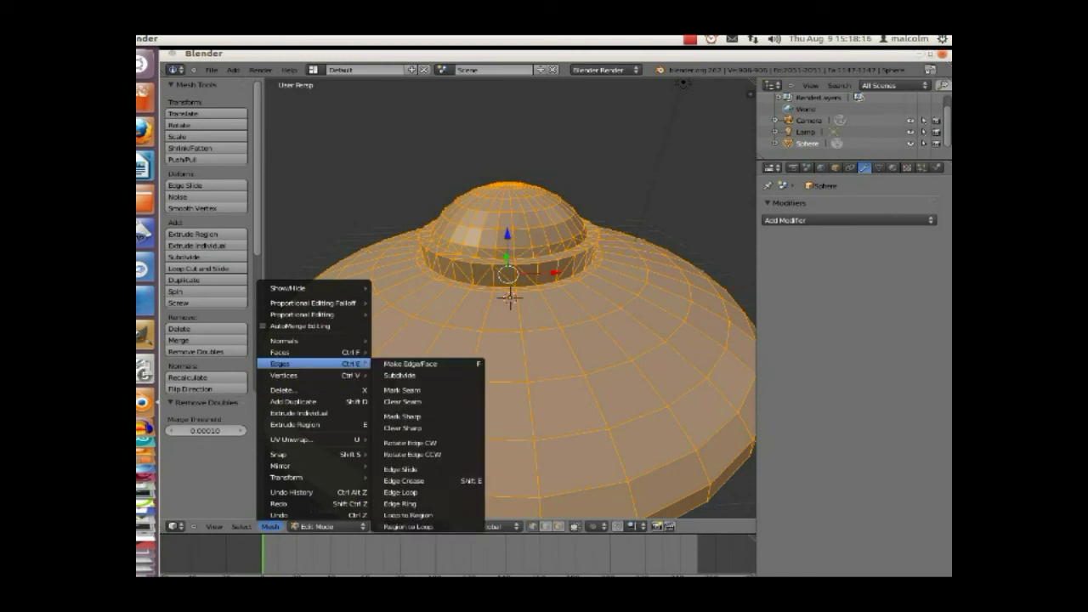
key(Left)
key(Up)
key(Right)
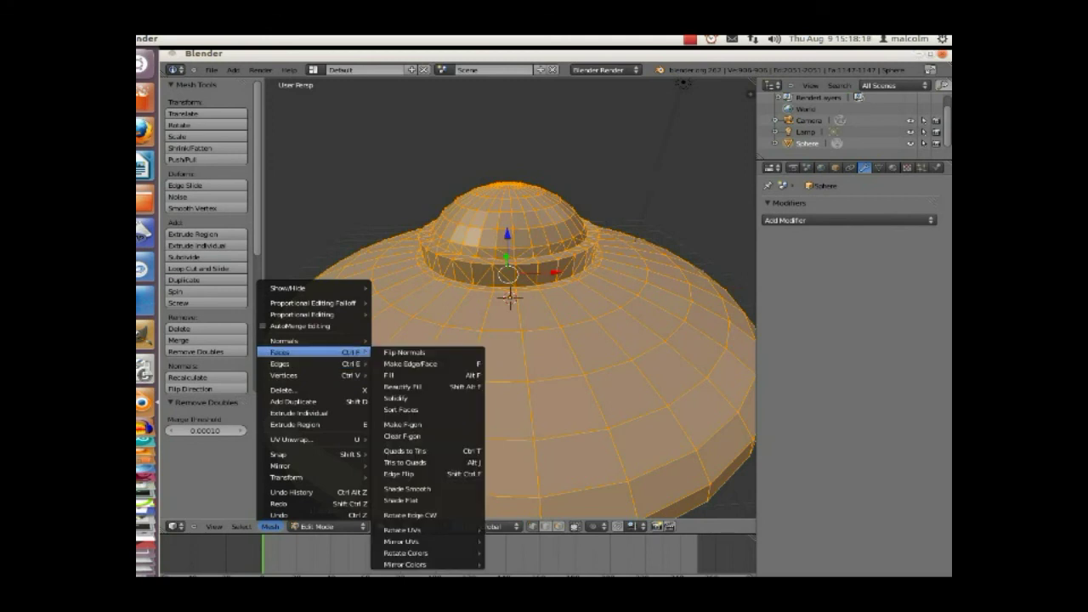
Recalculate the normals of the entire saucer mesh to face outside
key(Left)
key(Up)
key(Right)
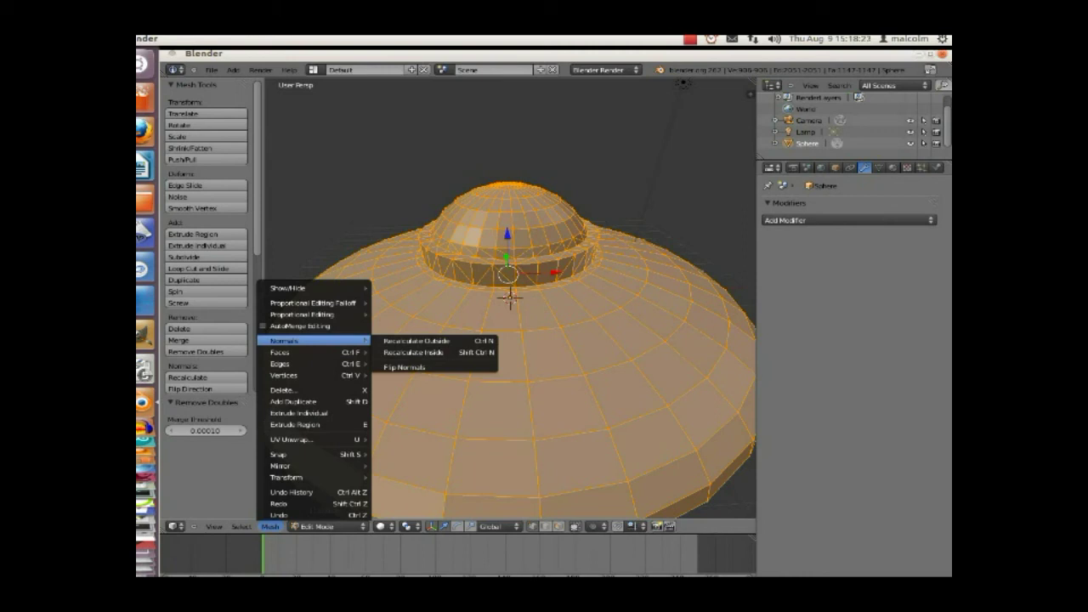
key(Down)
key(Return)
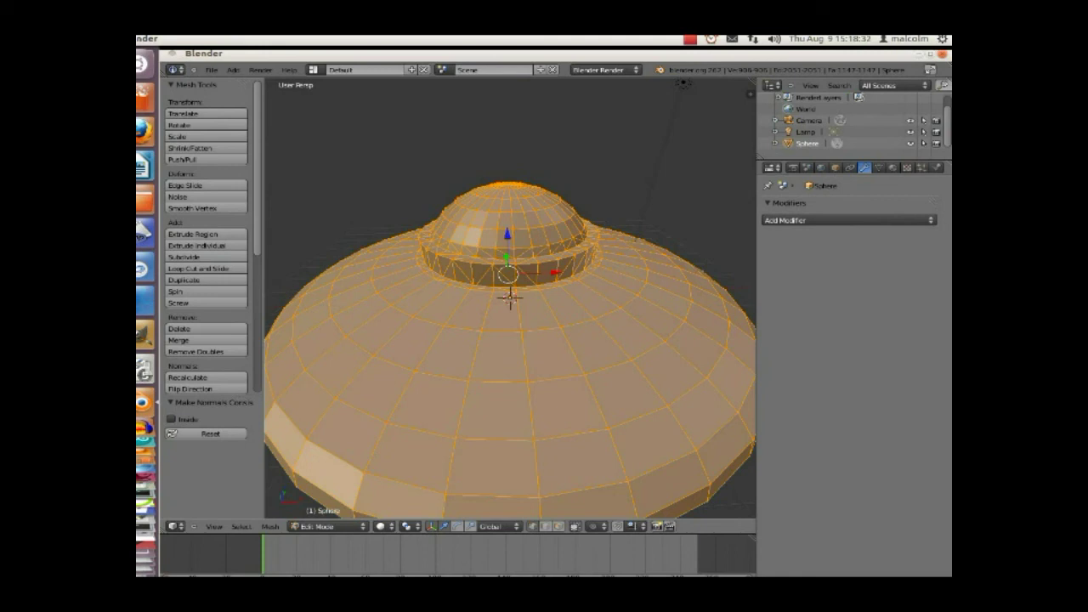
Select two neighbouring vertices on the front of the cylinder's upper rim and try extending the selection with Edge Loop
right_click(470, 262)
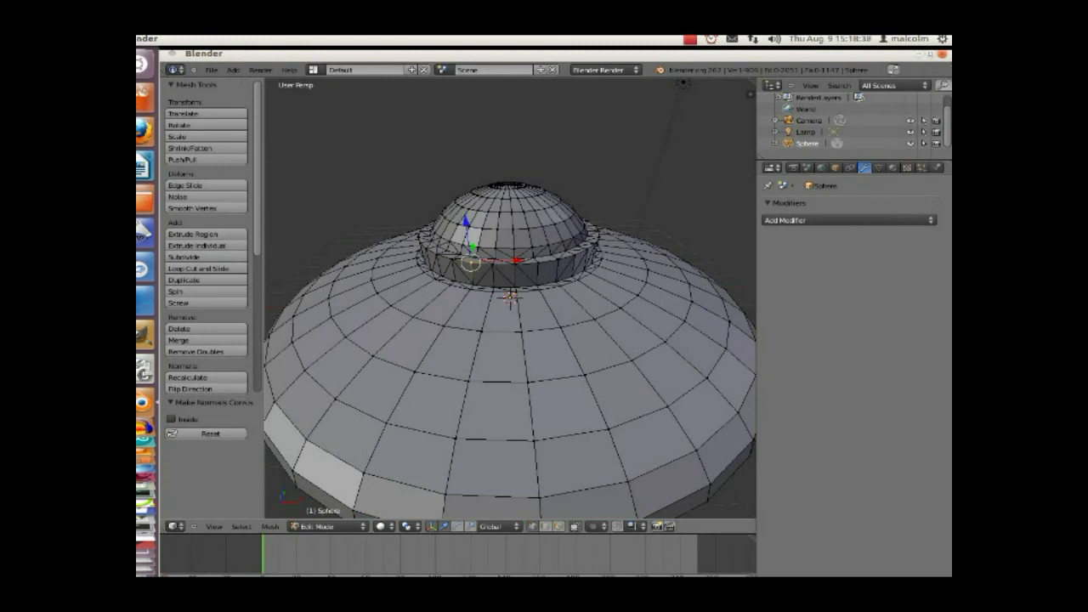
shift+right_click(494, 266)
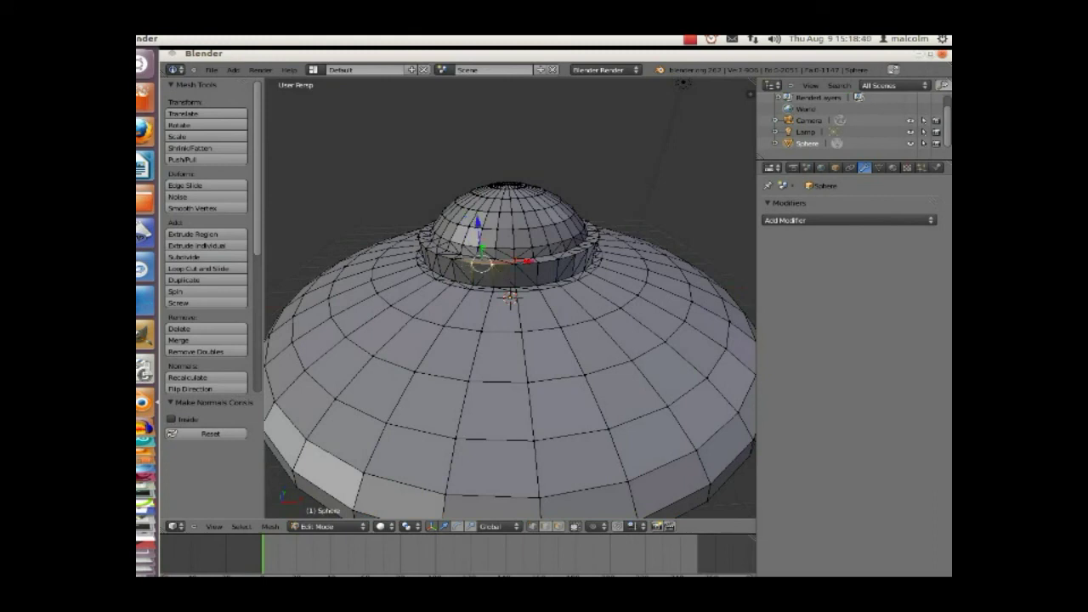
click(242, 527)
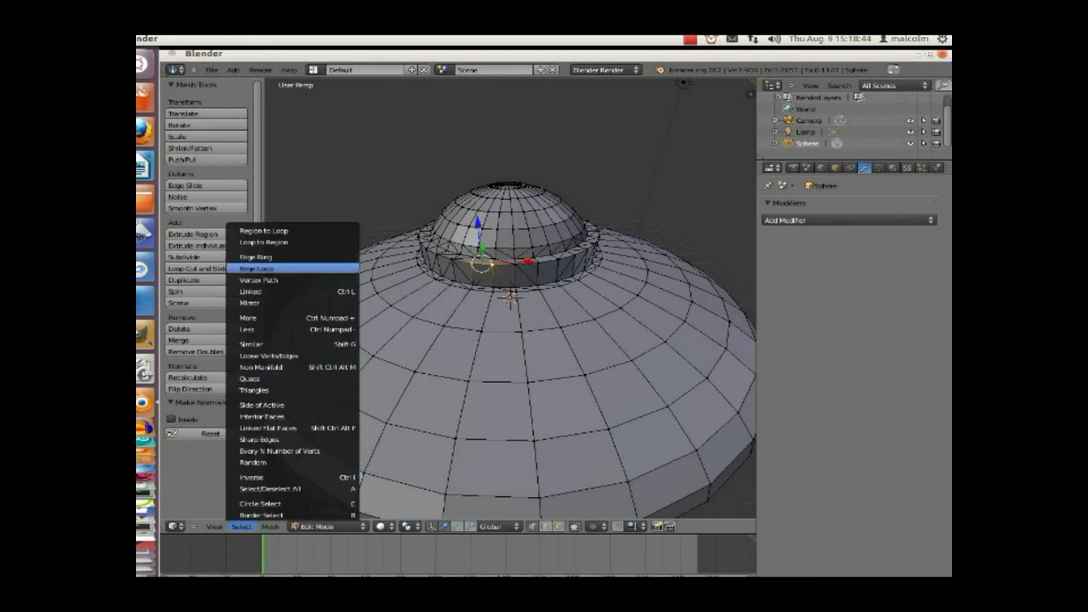
click(257, 269)
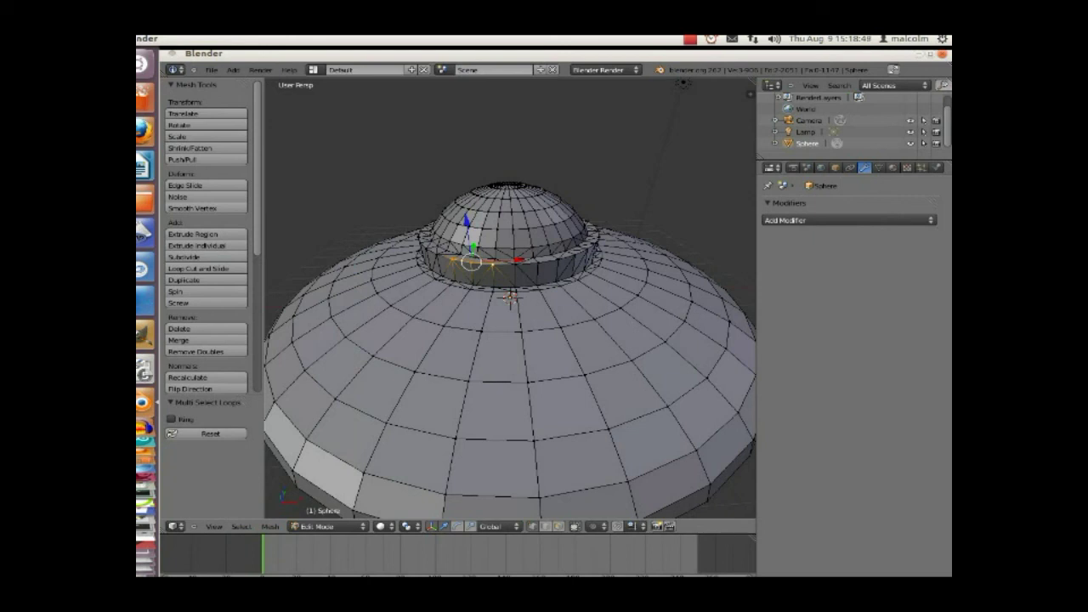
click(240, 527)
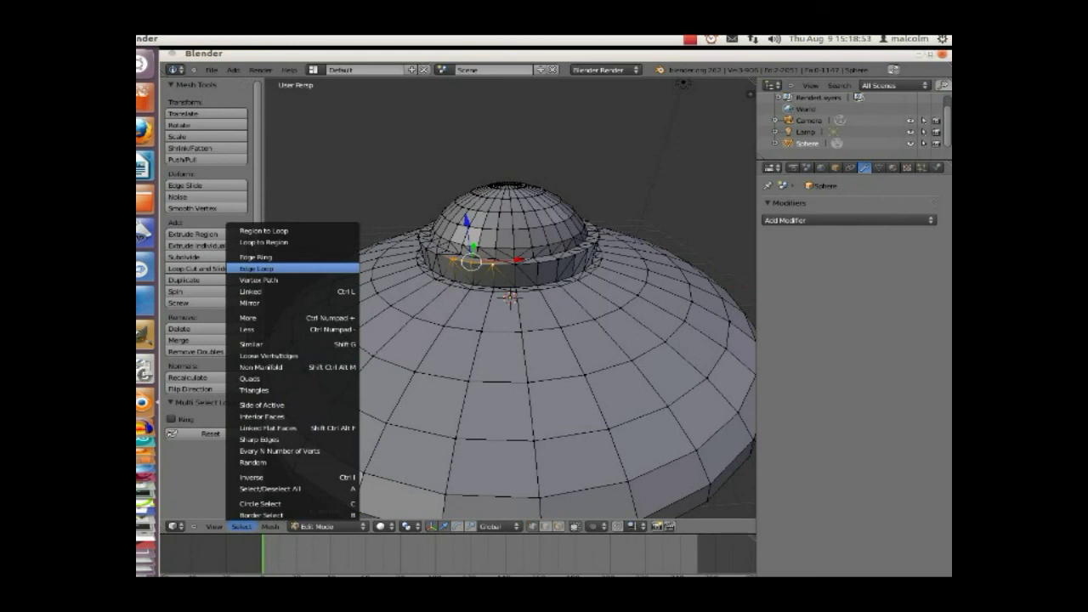
click(256, 269)
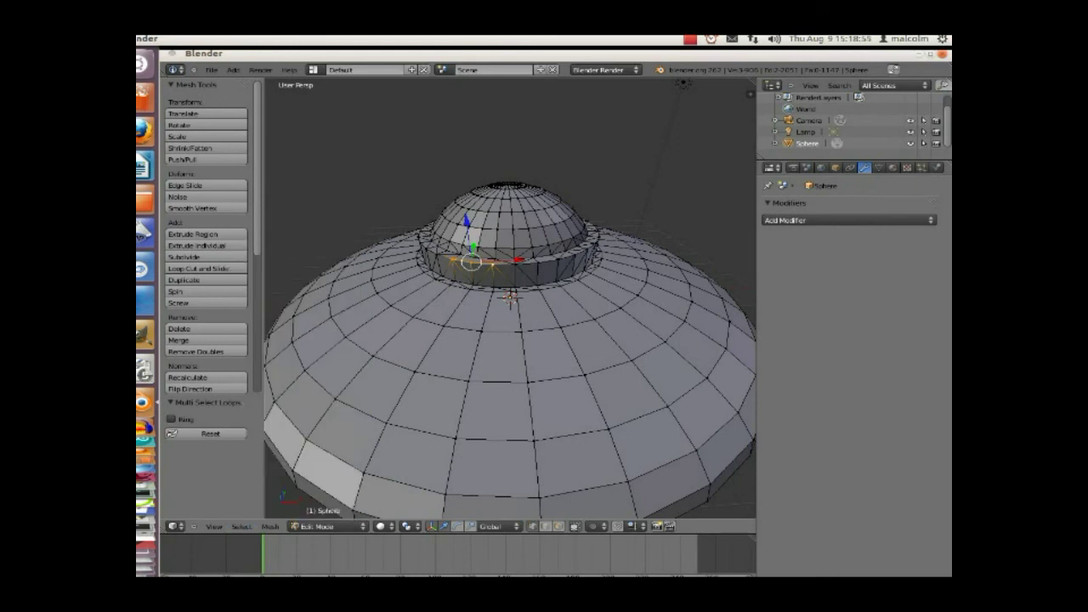
Add the upper rim's vertices one by one to the selection, from the front around to the right side
shift+right_click(515, 264)
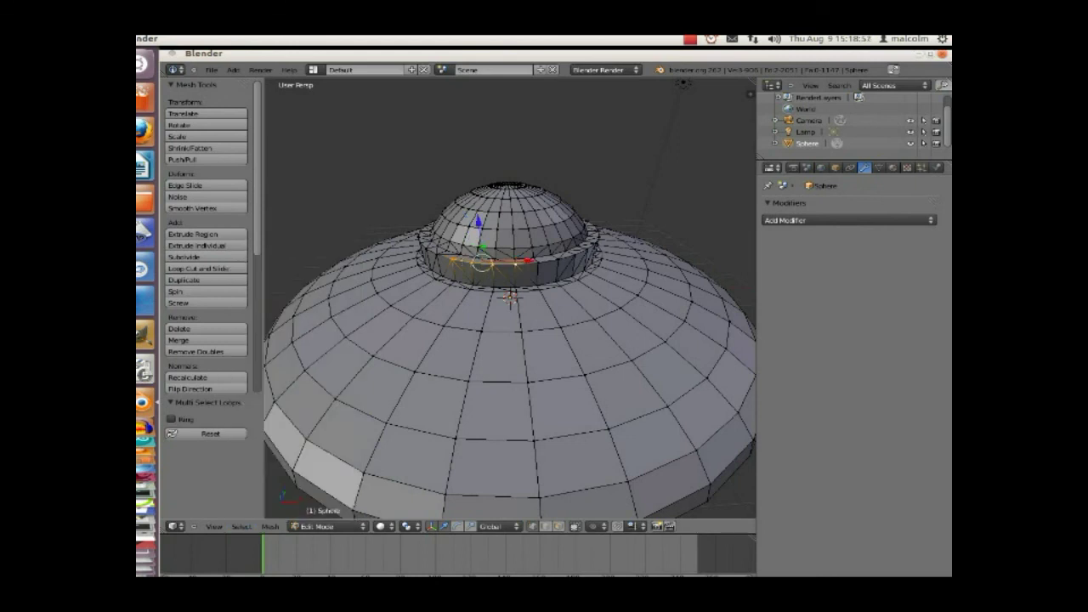
shift+right_click(537, 262)
shift+right_click(558, 259)
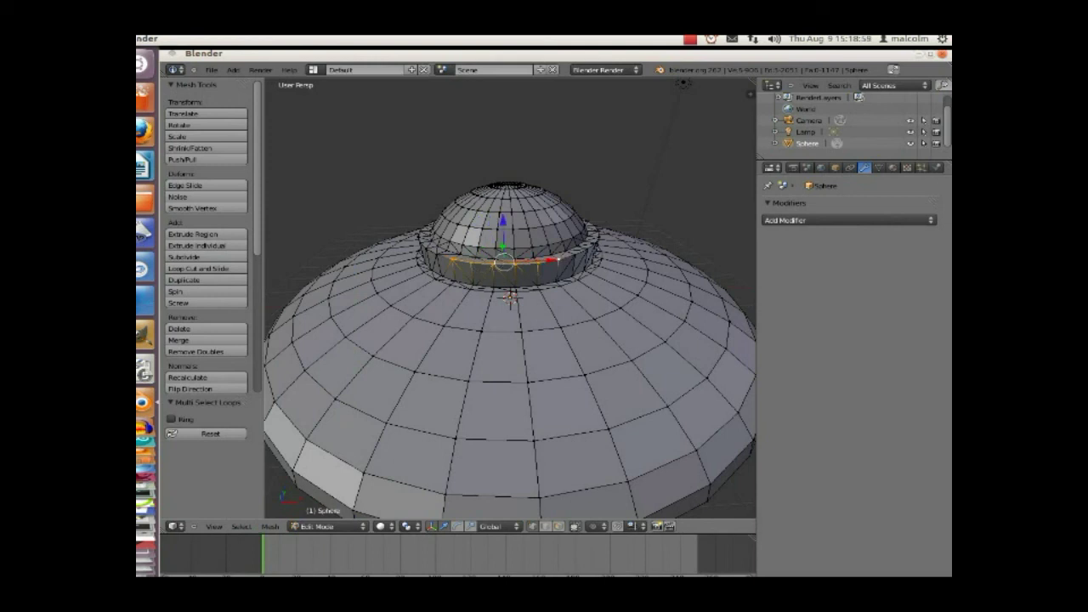
shift+right_click(575, 255)
shift+right_click(586, 249)
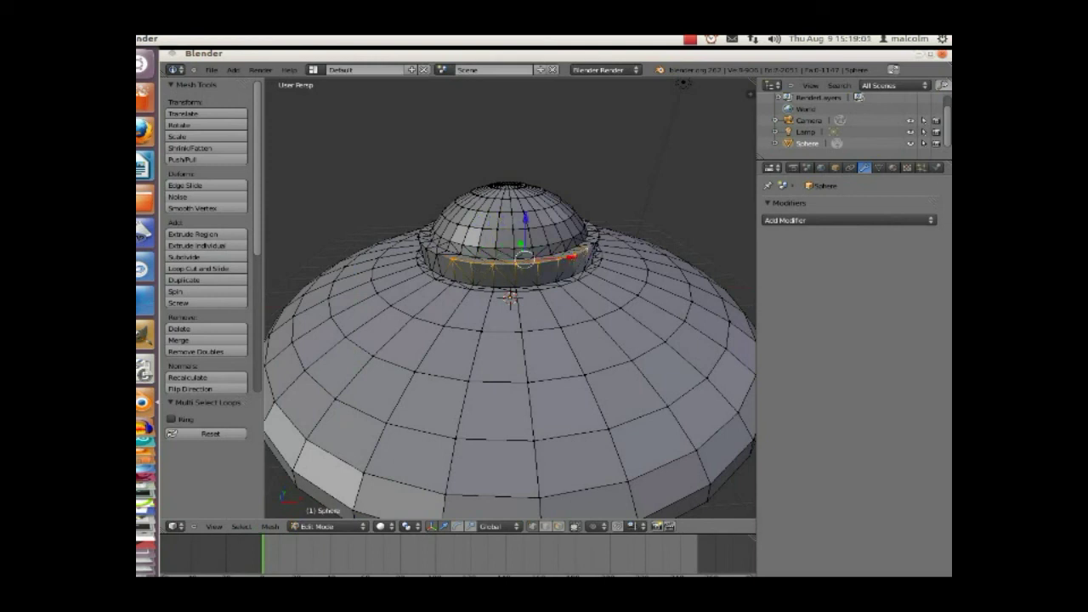
shift+right_click(591, 248)
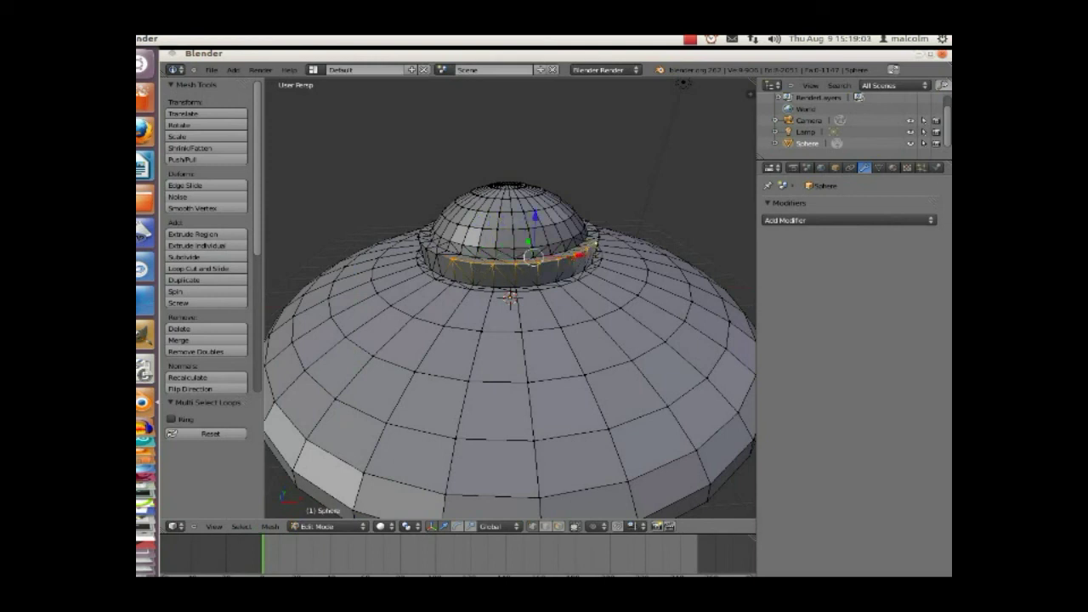
Continue adding the rim vertices to the selection along the right side and around towards the back
shift+middle_drag(595, 244, 511, 306)
shift+right_click(488, 317)
shift+right_click(494, 306)
shift+right_click(494, 297)
shift+right_click(491, 288)
shift+middle_drag(492, 288, 493, 294)
middle_drag(515, 375, 522, 420)
shift+right_click(507, 359)
shift+right_click(498, 350)
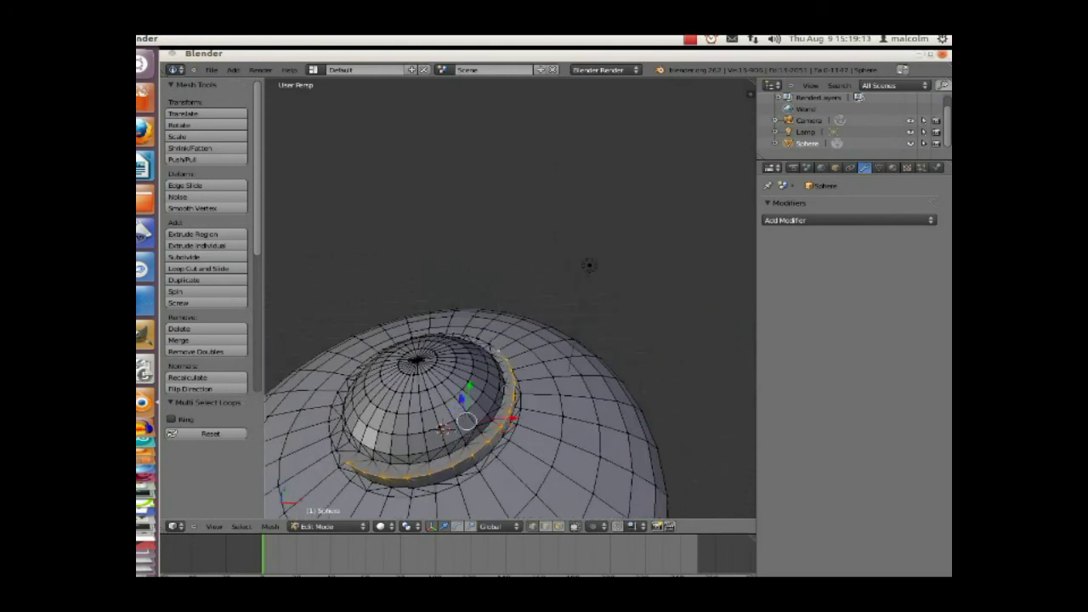
shift+right_click(491, 346)
shift+right_click(479, 337)
shift+middle_drag(478, 338, 636, 363)
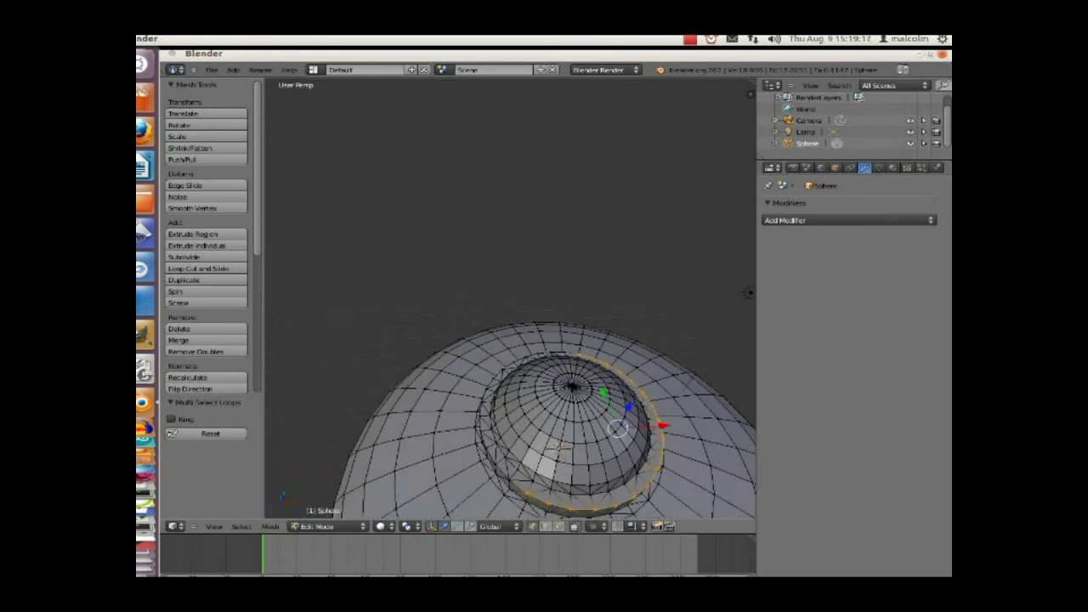
Add the remaining rim vertices along the back and left side to complete the ring selection
shift+right_click(563, 352)
shift+right_click(551, 353)
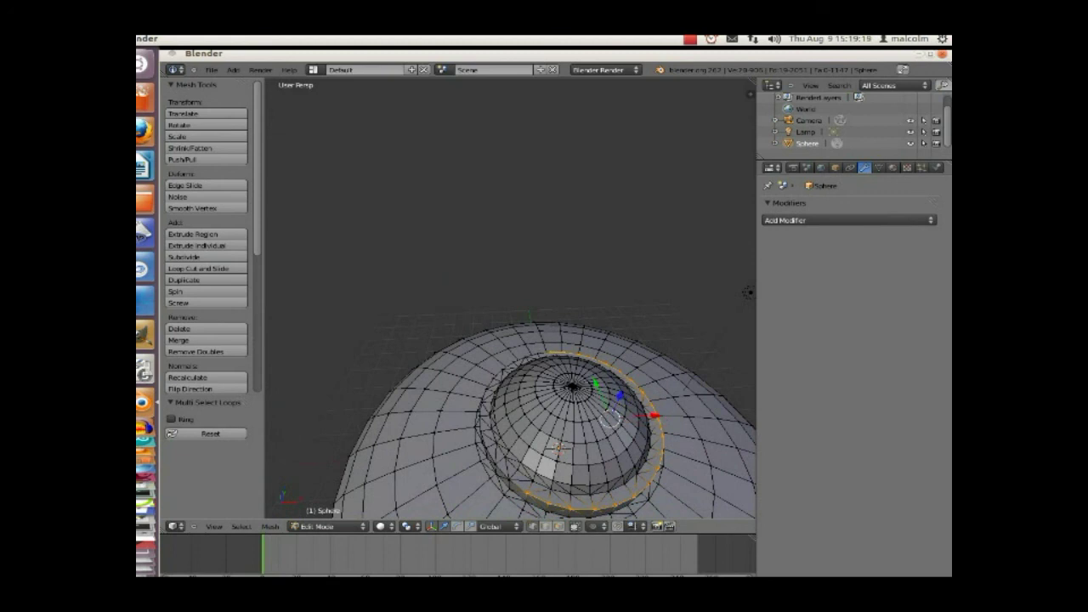
shift+right_click(539, 355)
shift+right_click(527, 358)
shift+right_click(514, 361)
shift+right_click(511, 364)
shift+right_click(502, 369)
shift+right_click(494, 378)
shift+right_click(486, 388)
shift+right_click(482, 400)
shift+right_click(479, 416)
shift+right_click(481, 429)
shift+right_click(482, 443)
shift+right_click(497, 465)
shift+right_click(509, 479)
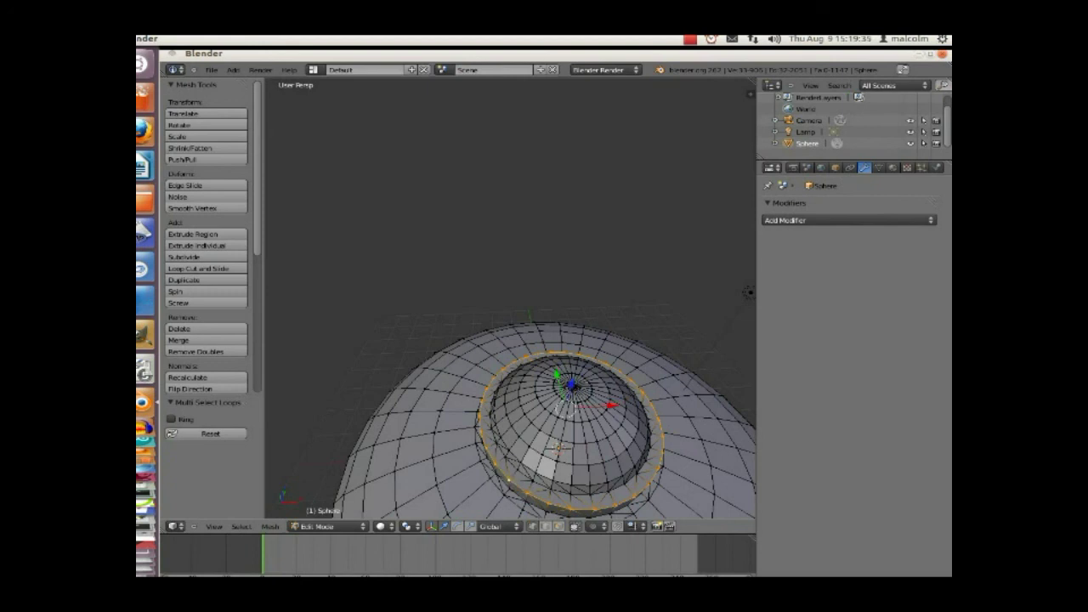
Extrude the selected rim in place and scale the new ring outward to 1.194 to form a flange
middle_drag(510, 479, 519, 383)
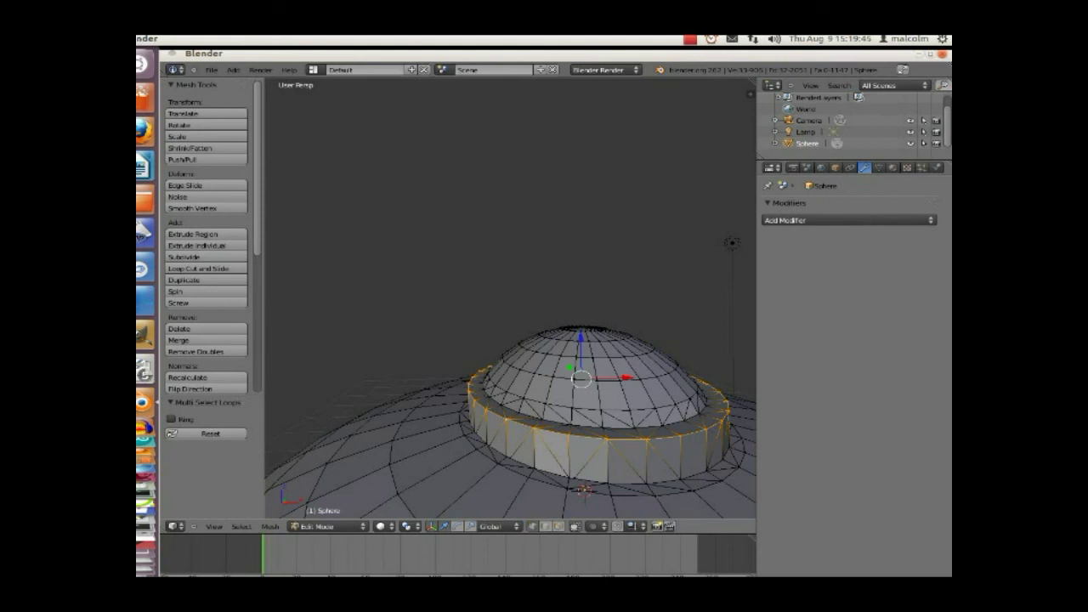
key(g)
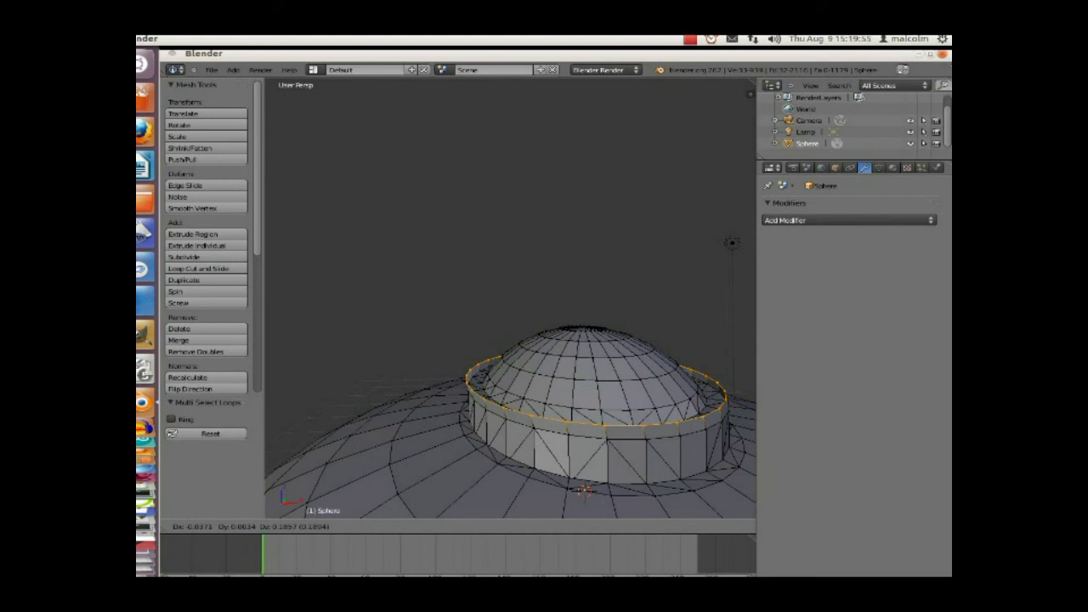
key(Escape)
key(s)
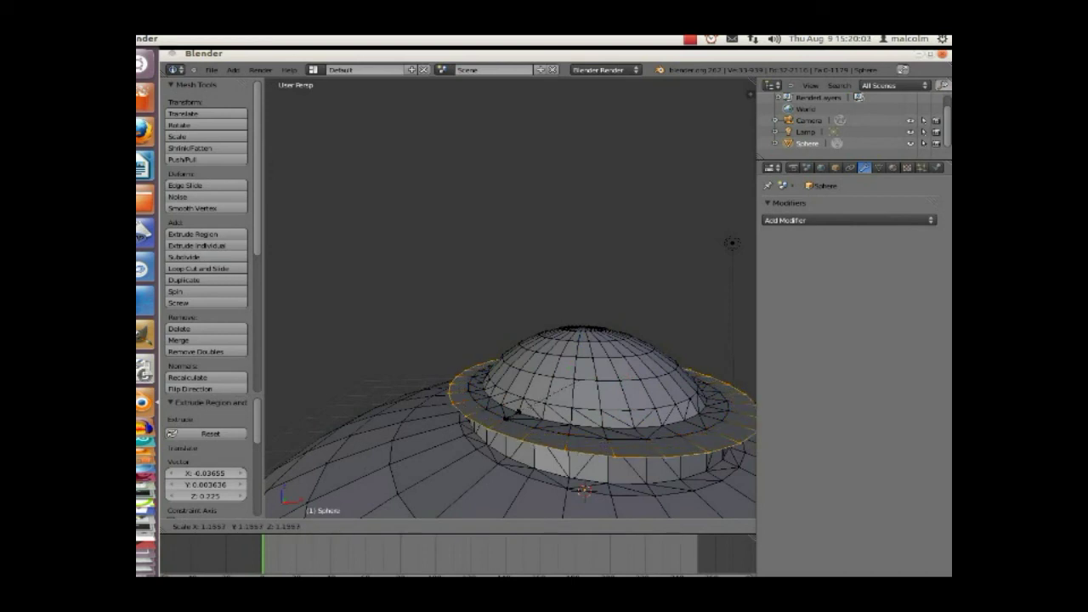
click(511, 416)
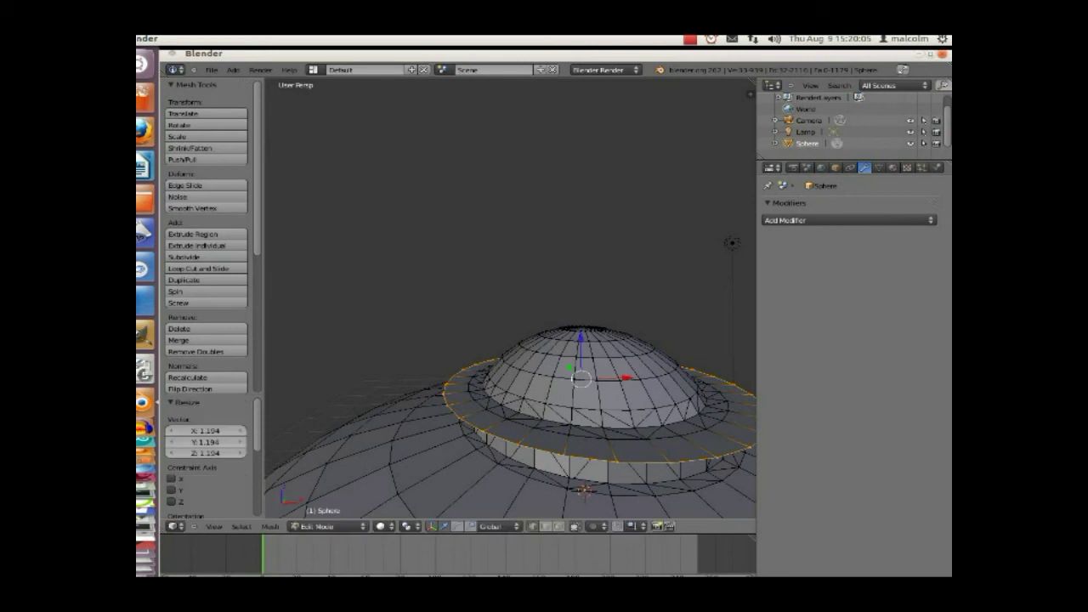
Lower the flange's outer edge 0.278 units along Z so the flange slopes downward
middle_drag(511, 415, 521, 375)
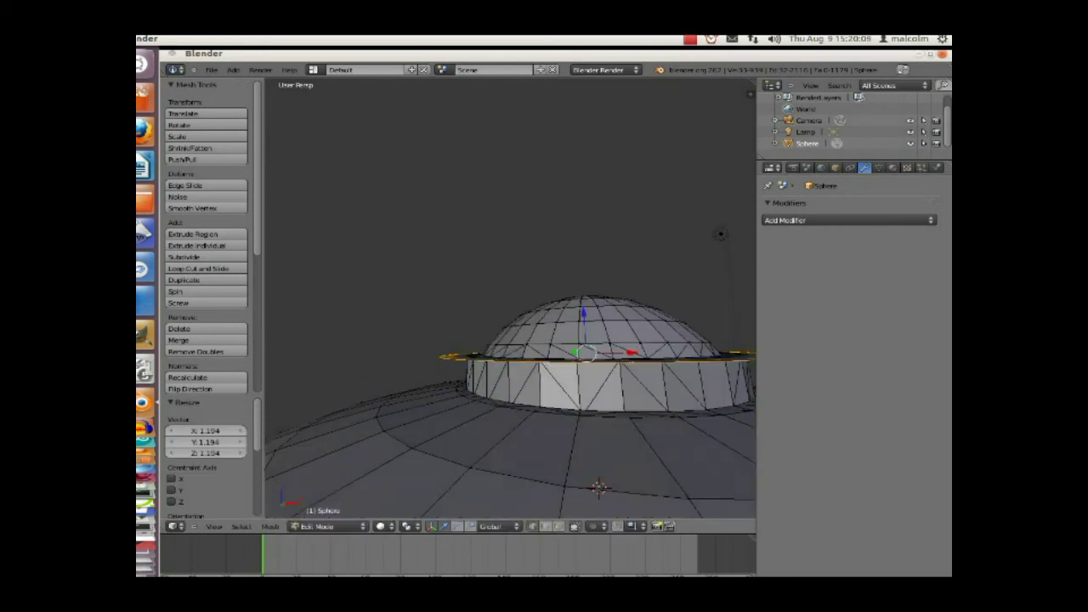
key(e)
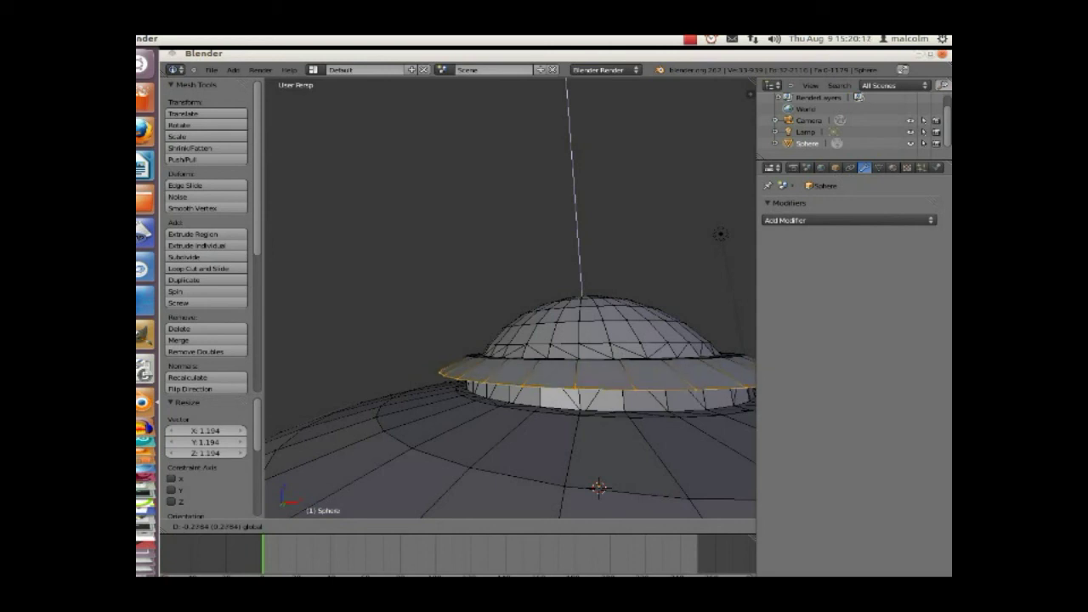
key(Return)
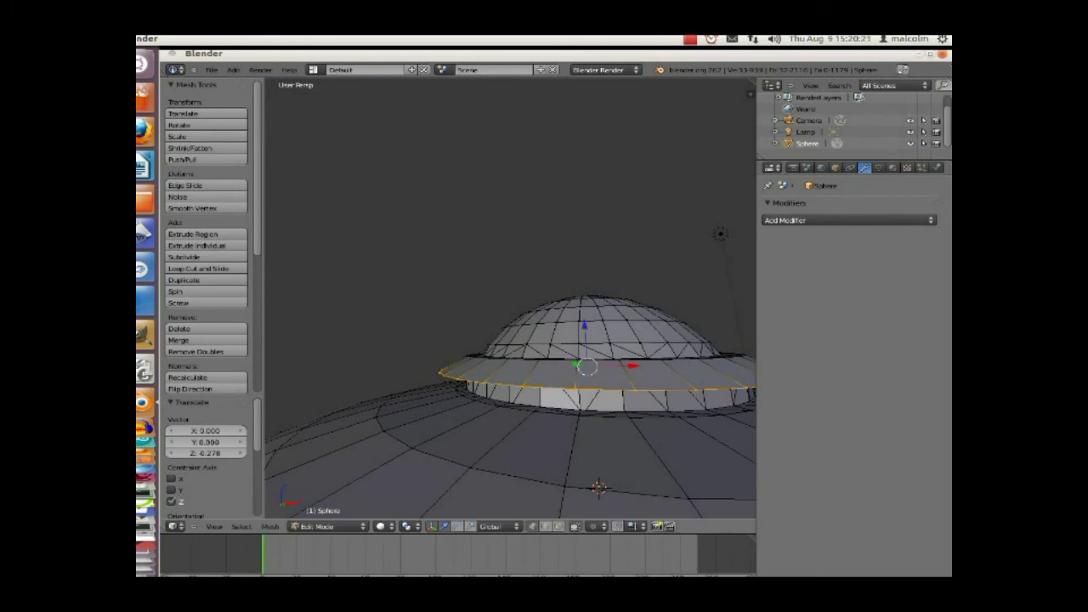
Extrude the flange's outer edge and lower the new ring 0.335 units along Z to form a vertical skirt
middle_drag(599, 488, 605, 479)
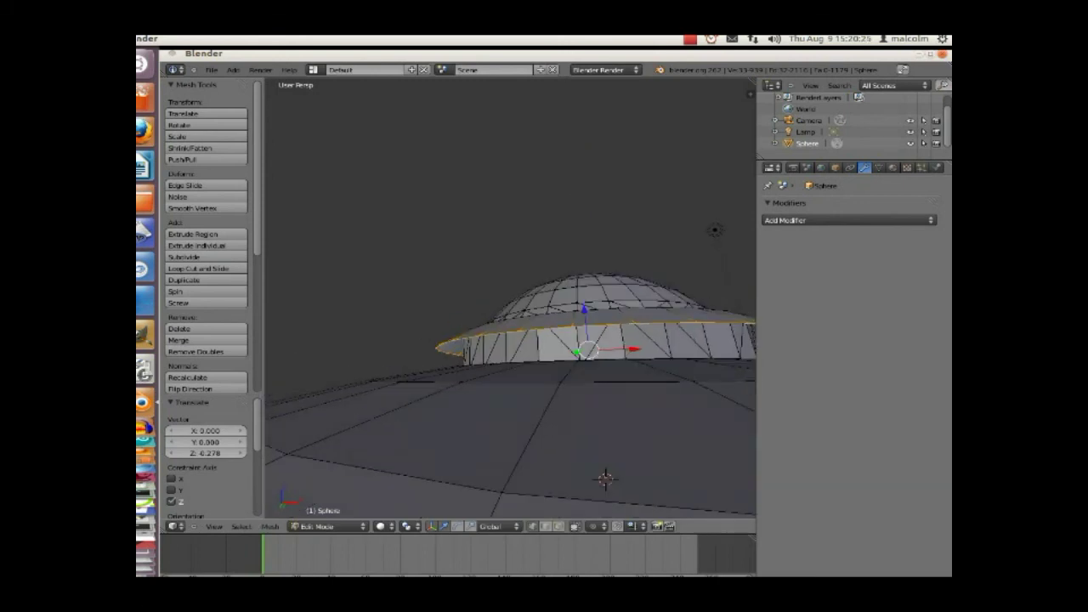
key(e)
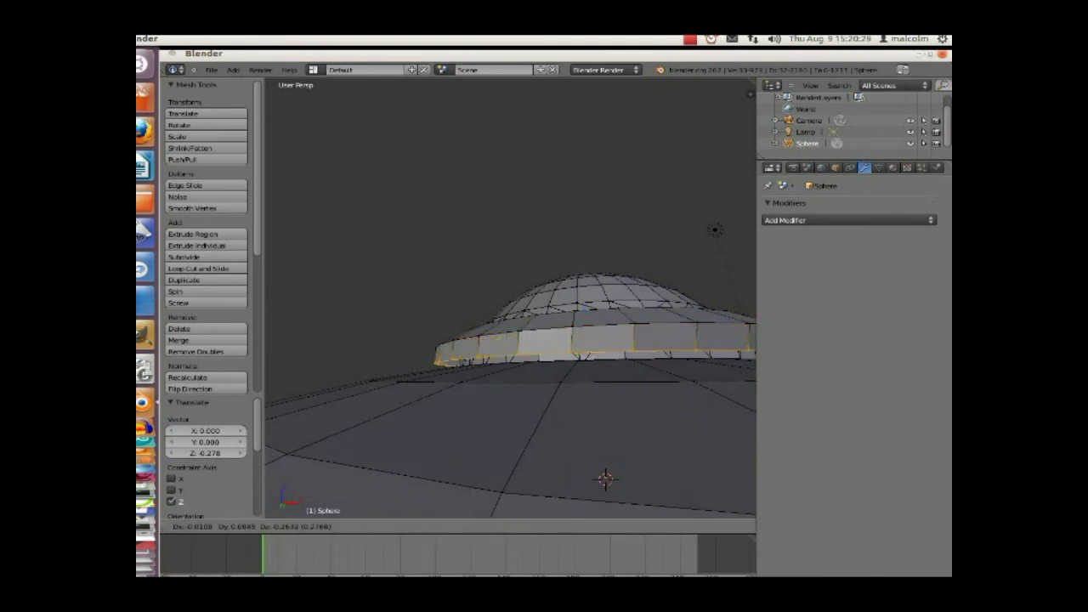
key(Return)
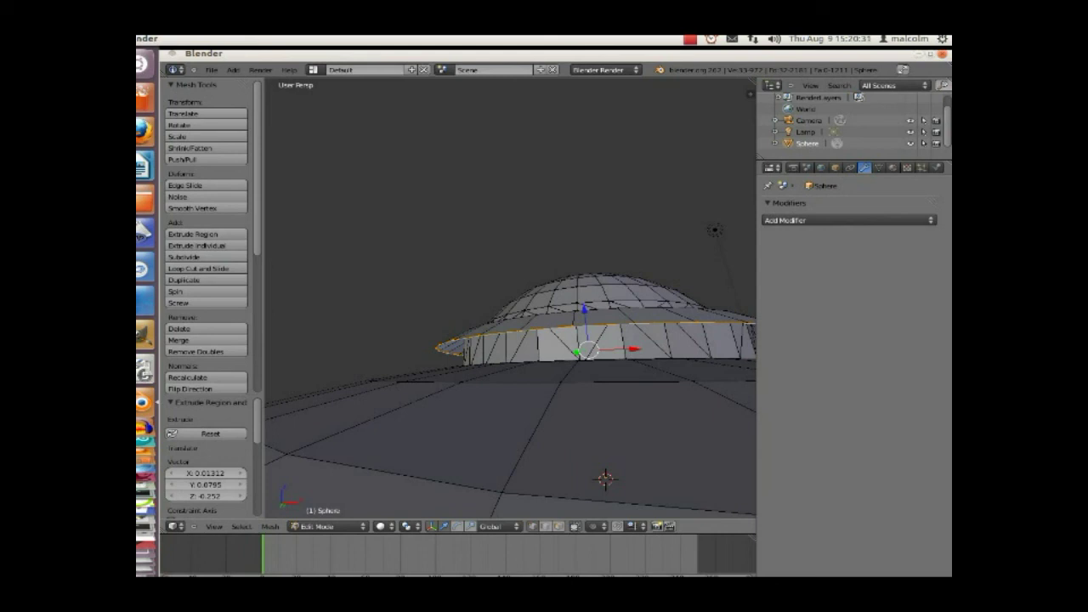
key(e)
key(z)
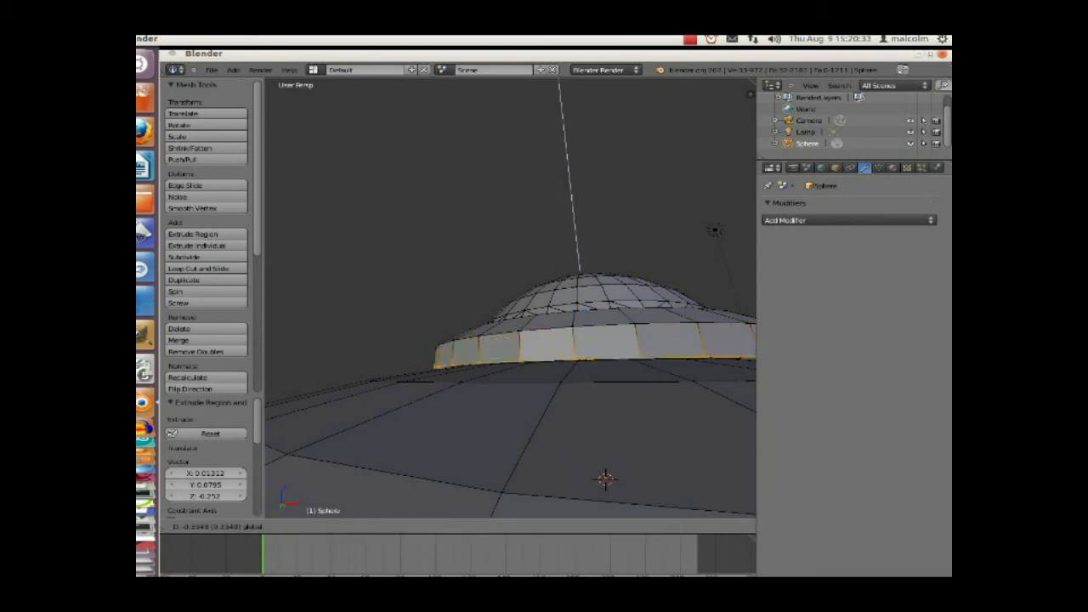
key(Return)
middle_drag(510, 340, 482, 377)
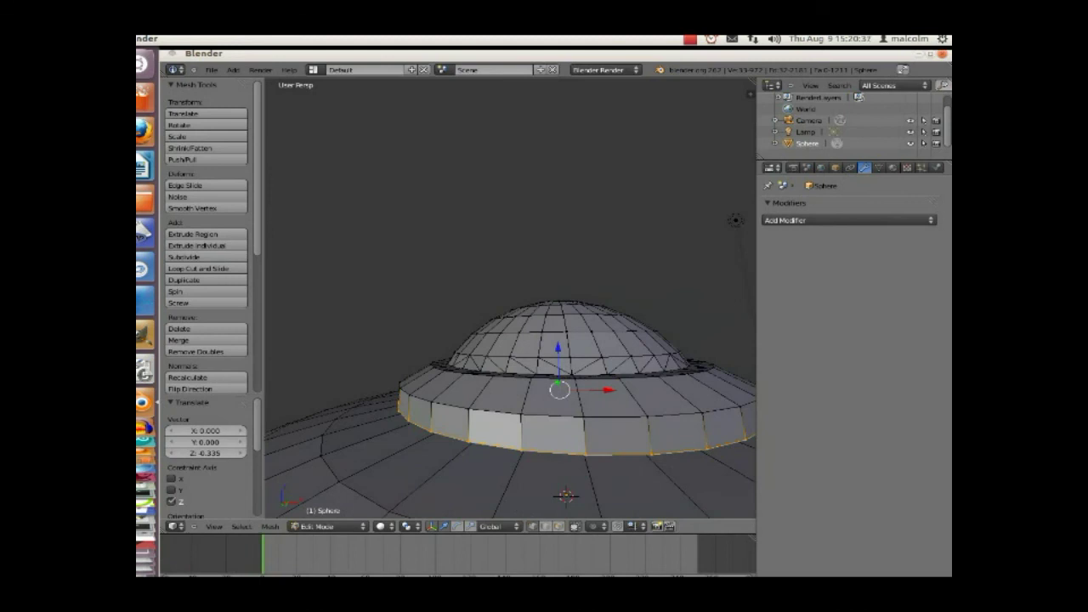
Scale the skirt's lower ring outward to 1.015 and lower it 0.135 units along Z
key(s)
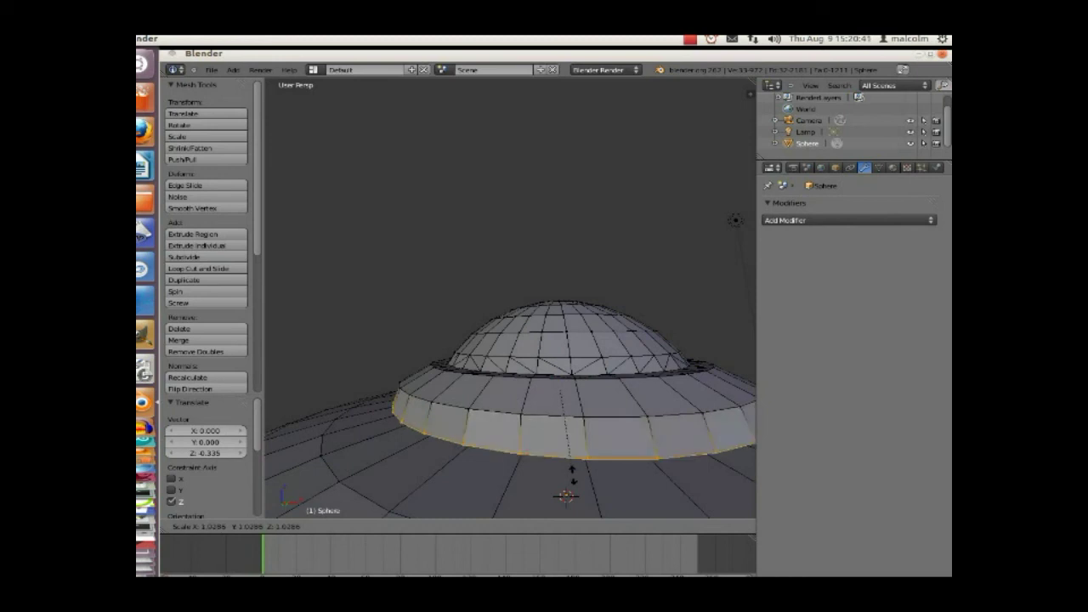
click(570, 471)
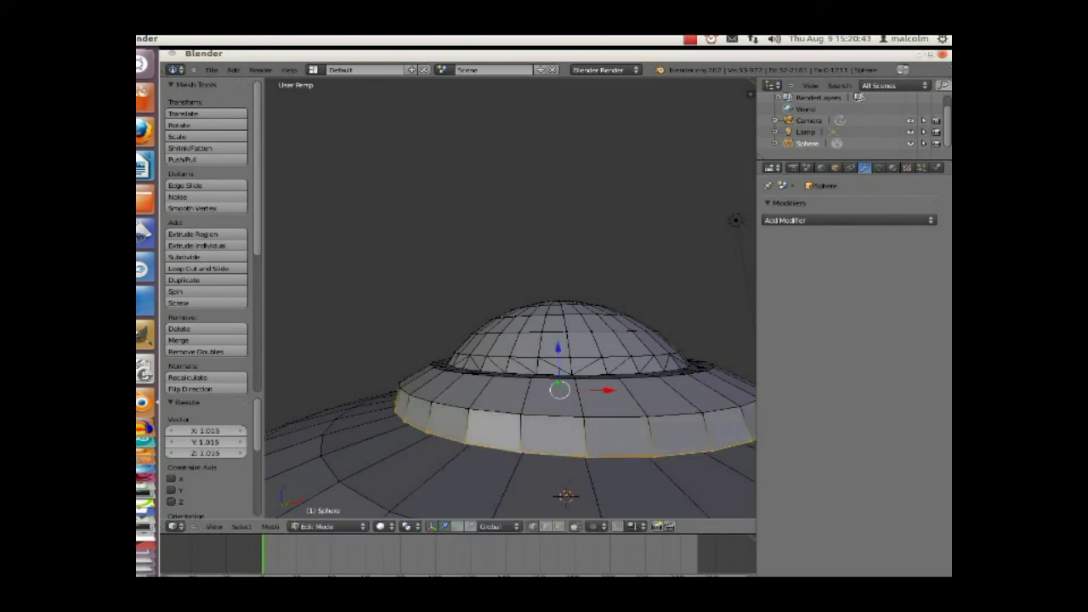
middle_drag(570, 471, 585, 490)
drag(575, 340, 575, 347)
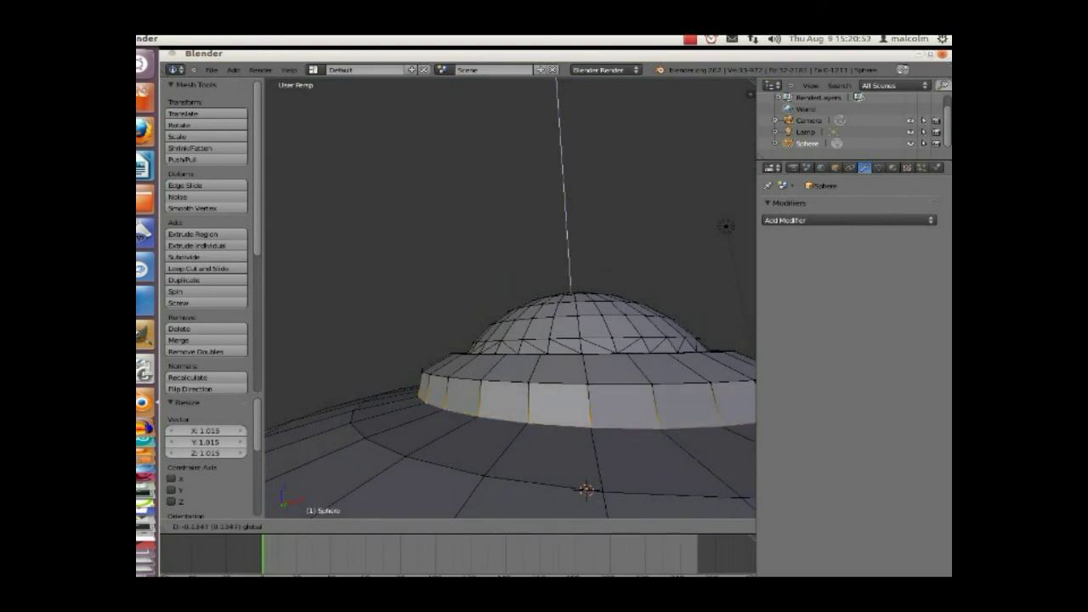
click(586, 490)
Return to Object Mode and flatten the whole saucer by scaling it to 0.577 along Z
middle_drag(586, 425, 340, 429)
middle_drag(490, 430, 744, 414)
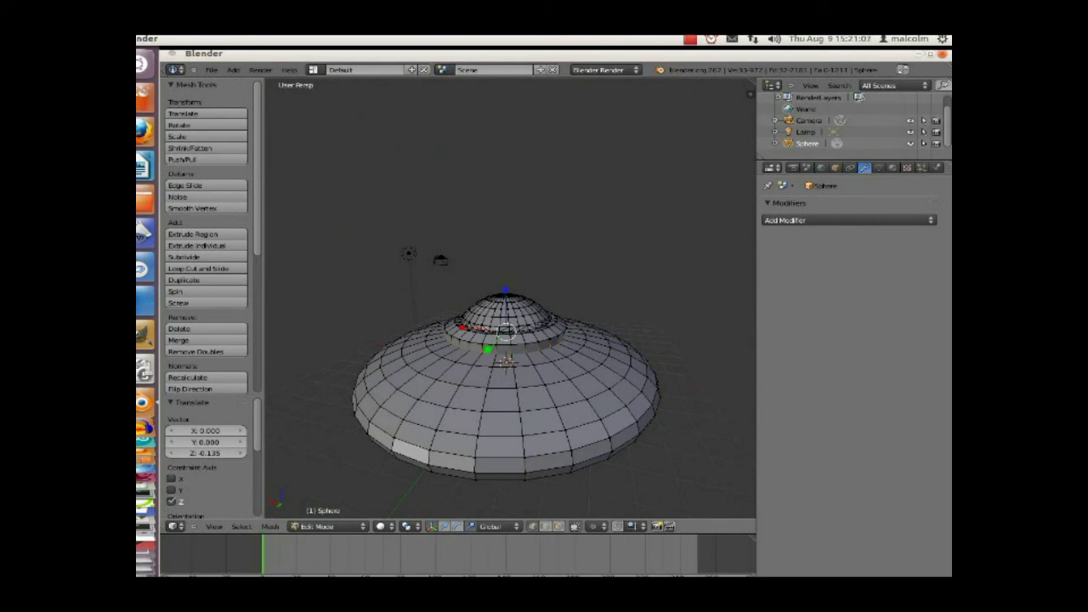
click(327, 526)
click(316, 515)
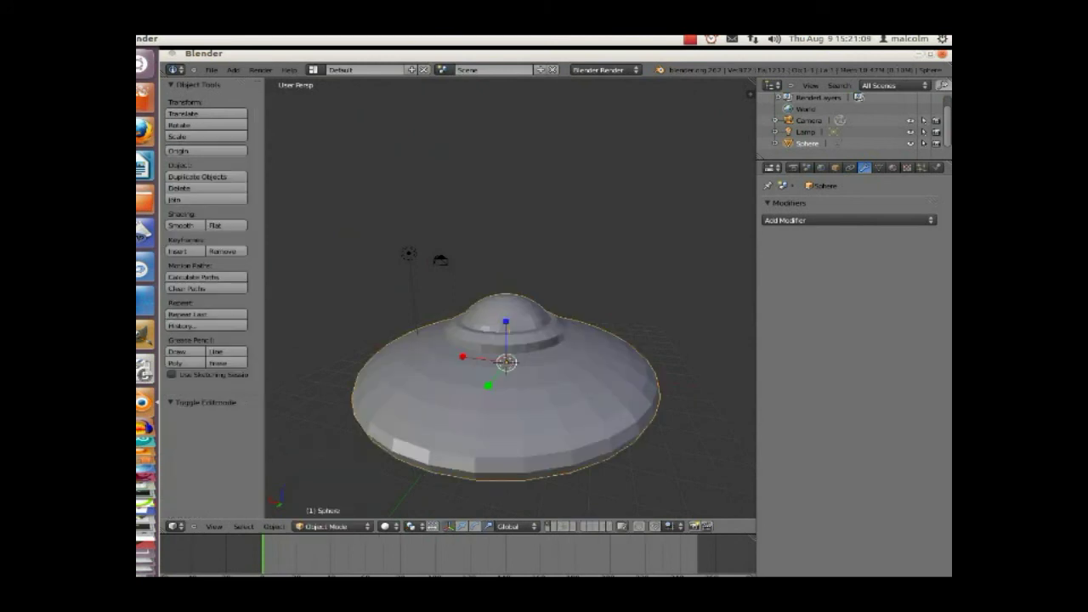
key(s)
key(z)
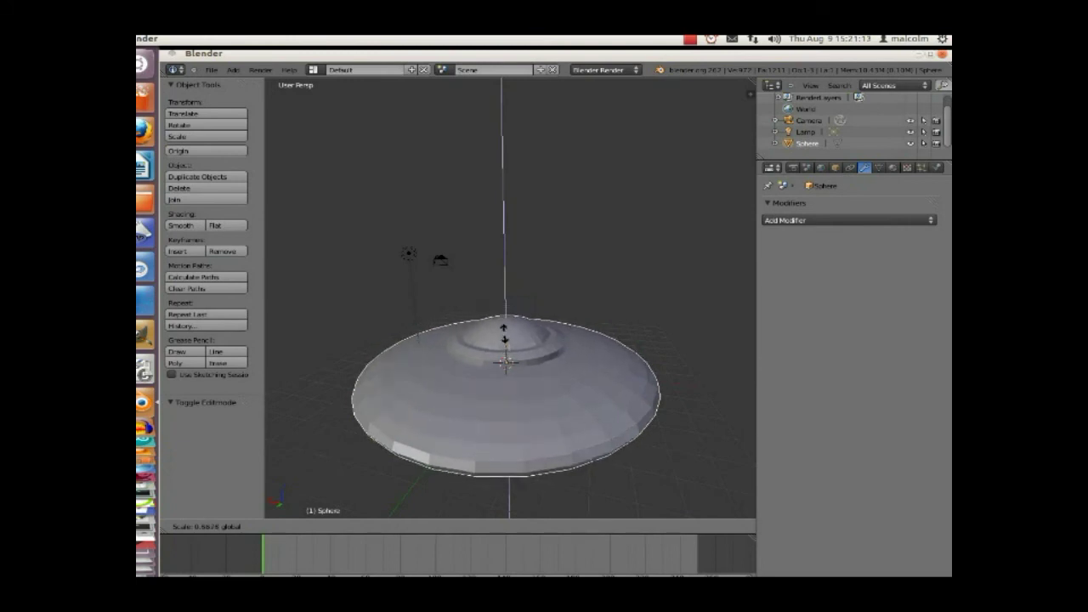
click(504, 333)
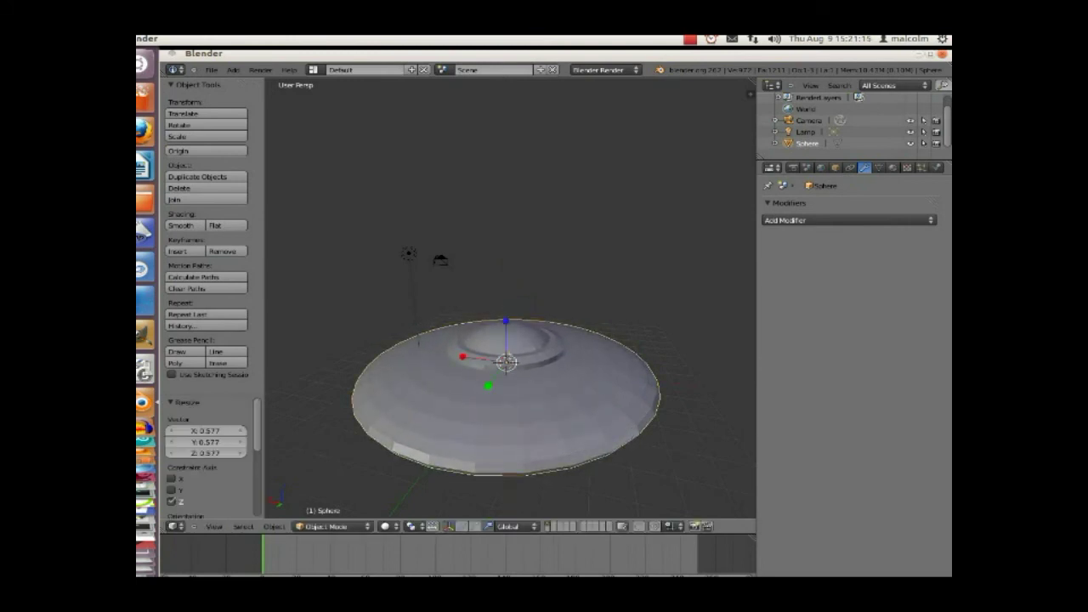
Flatten the saucer further by scaling it to 0.852 along Z
middle_drag(504, 333, 518, 290)
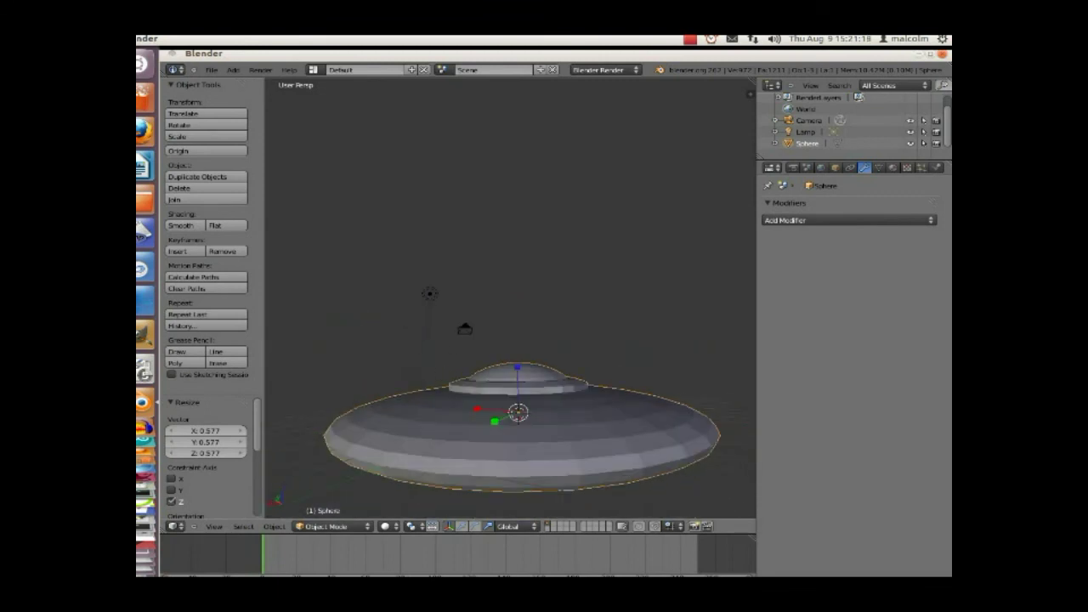
drag(518, 367, 517, 374)
middle_drag(518, 374, 510, 435)
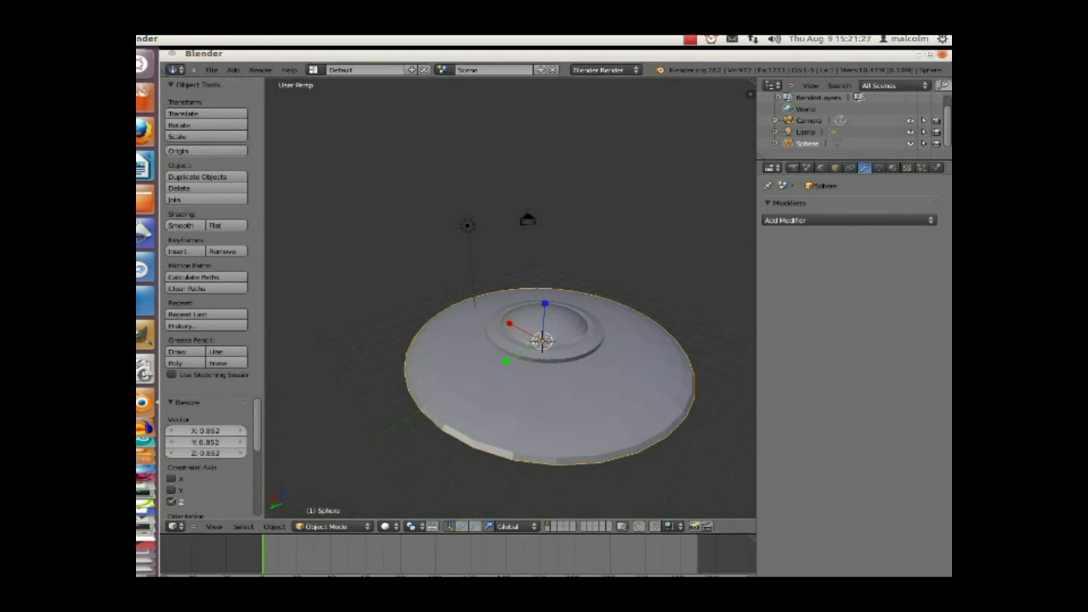